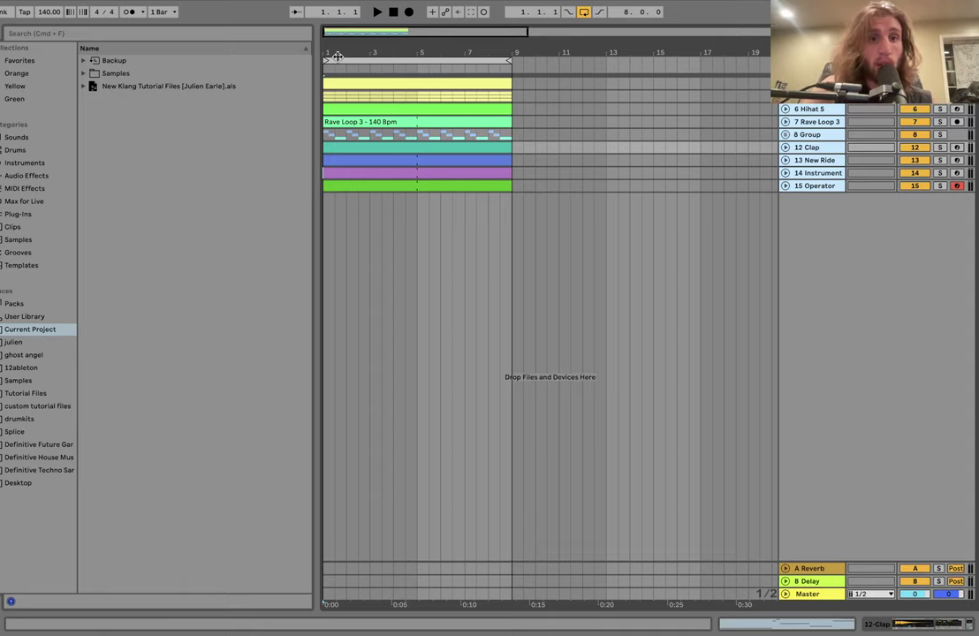
Step: Zoom the arrangement in around bar 1 and select the top yellow clip and its track
{"action": "key", "text": "plus"}
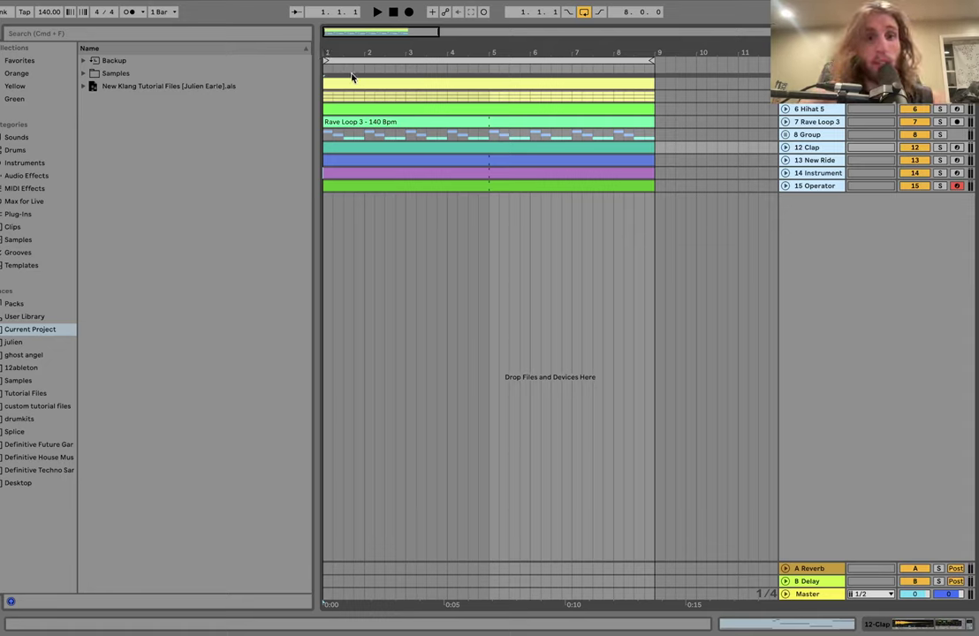
{"action": "left_click", "coordinate": [327, 79]}
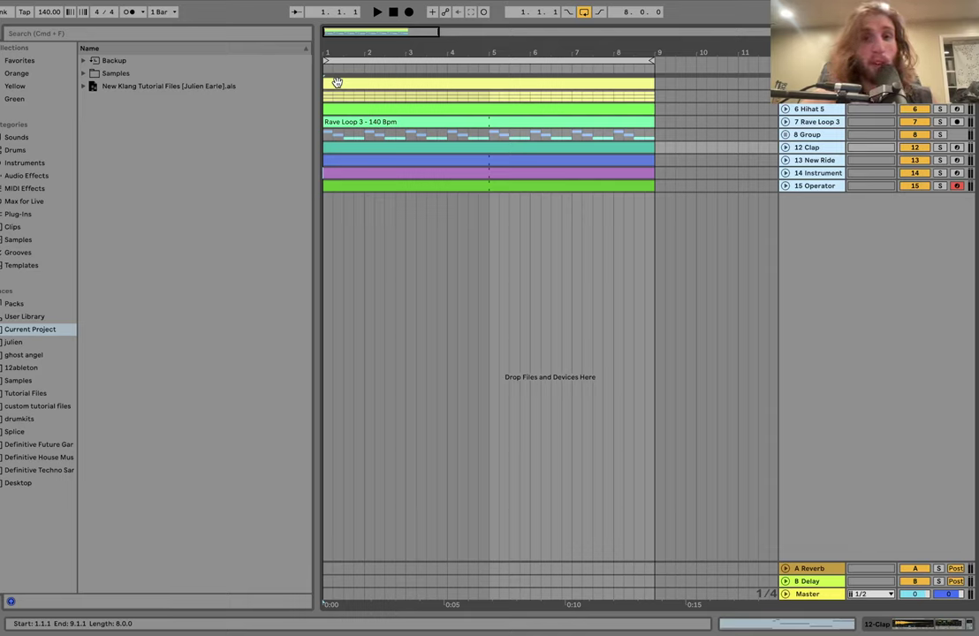
{"action": "left_click", "coordinate": [337, 82]}
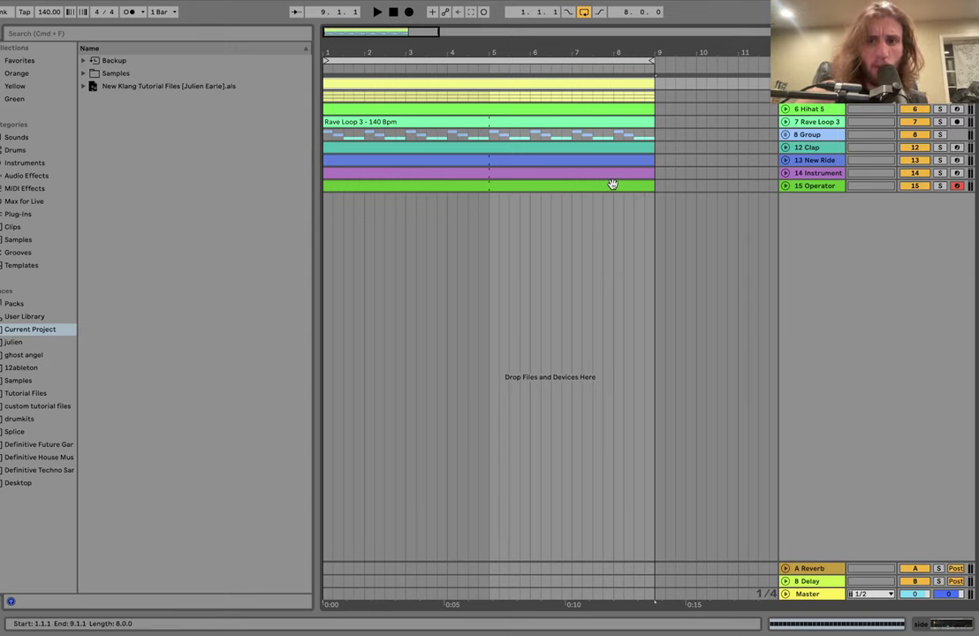
Step: Switch off every track except the Group, unfold it to reveal the kick tracks, and audition
{"action": "left_click", "coordinate": [939, 108]}
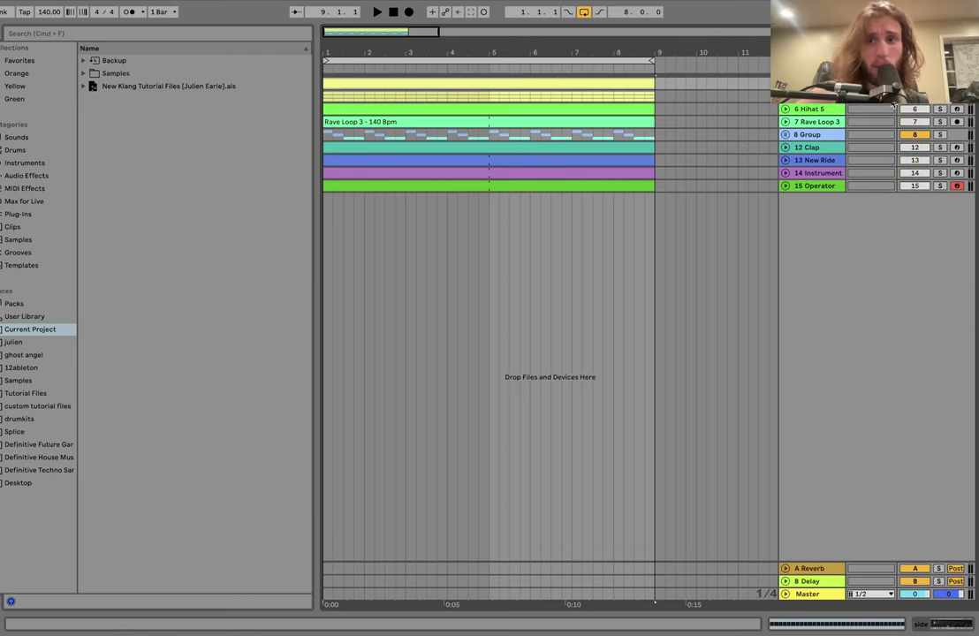
{"action": "left_click", "coordinate": [791, 104]}
{"action": "key", "text": "space"}
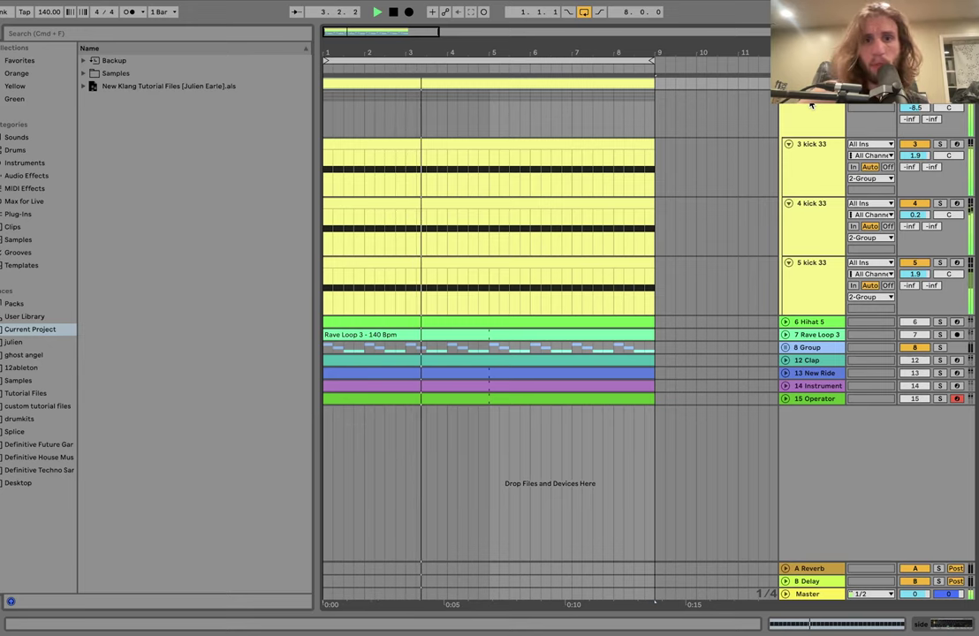
{"action": "key", "text": "space"}
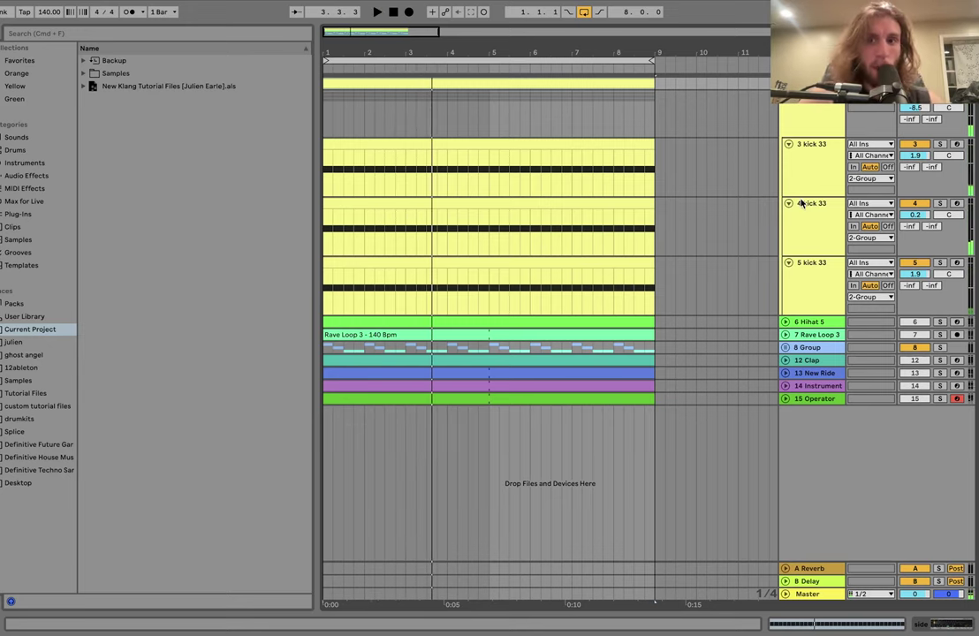
Step: Open track 3 kick 33's Simpler, solo the track and play it from bar 1
{"action": "double_click", "coordinate": [816, 167]}
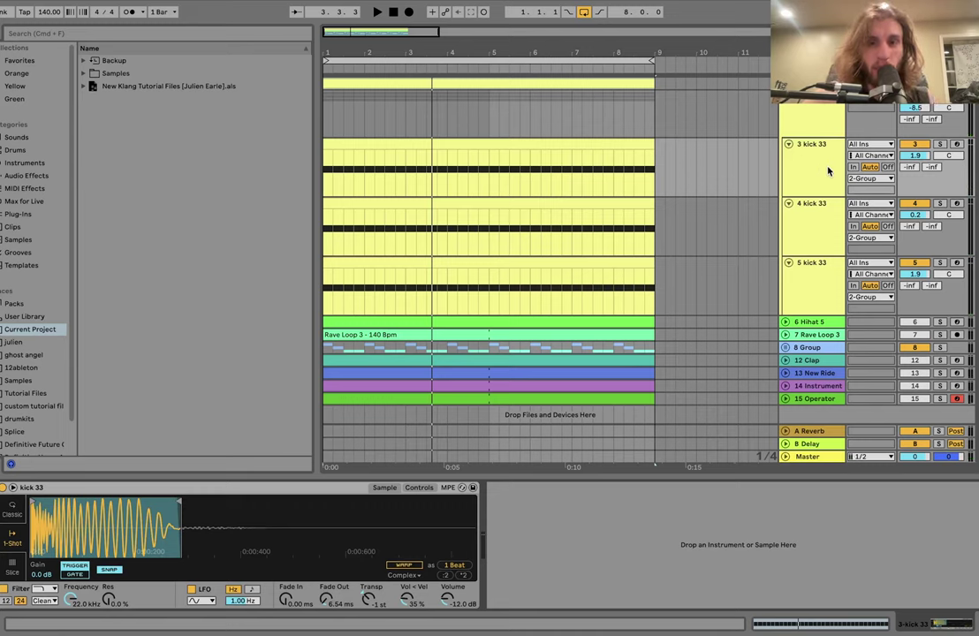
{"action": "left_click", "coordinate": [939, 144]}
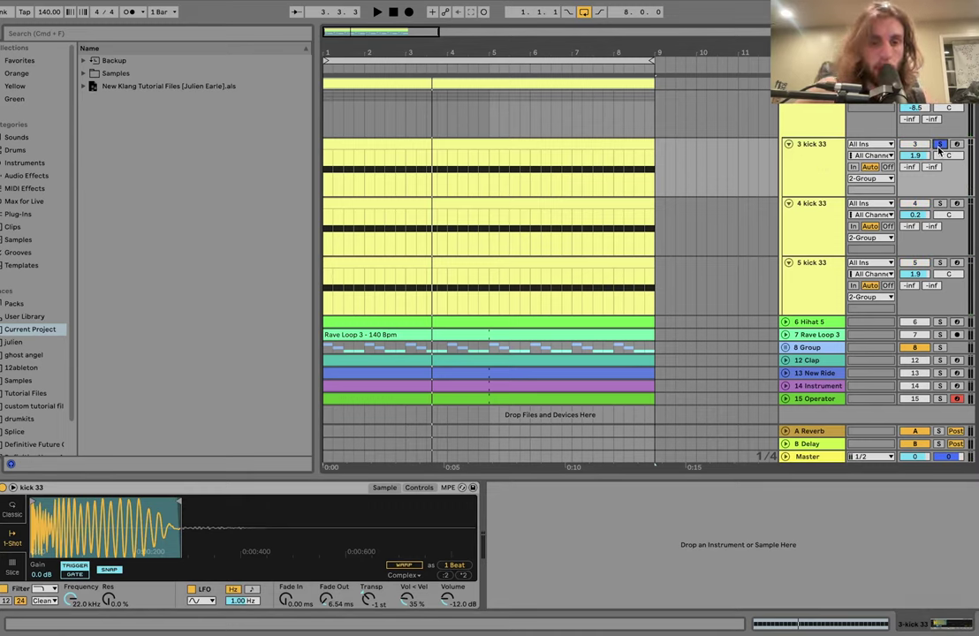
{"action": "key", "text": "space"}
{"action": "left_click", "coordinate": [826, 174]}
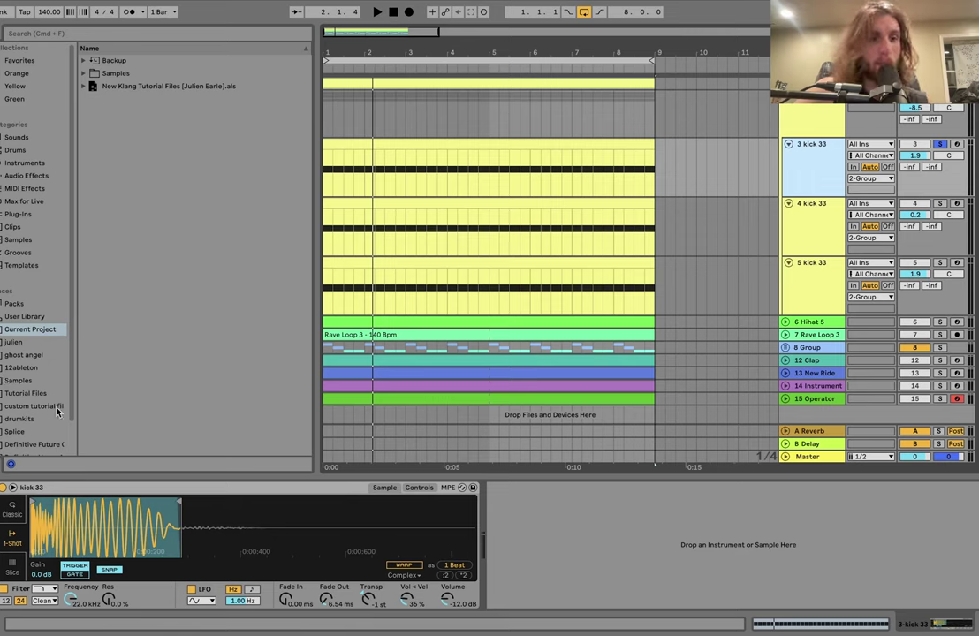
{"action": "key", "text": "space"}
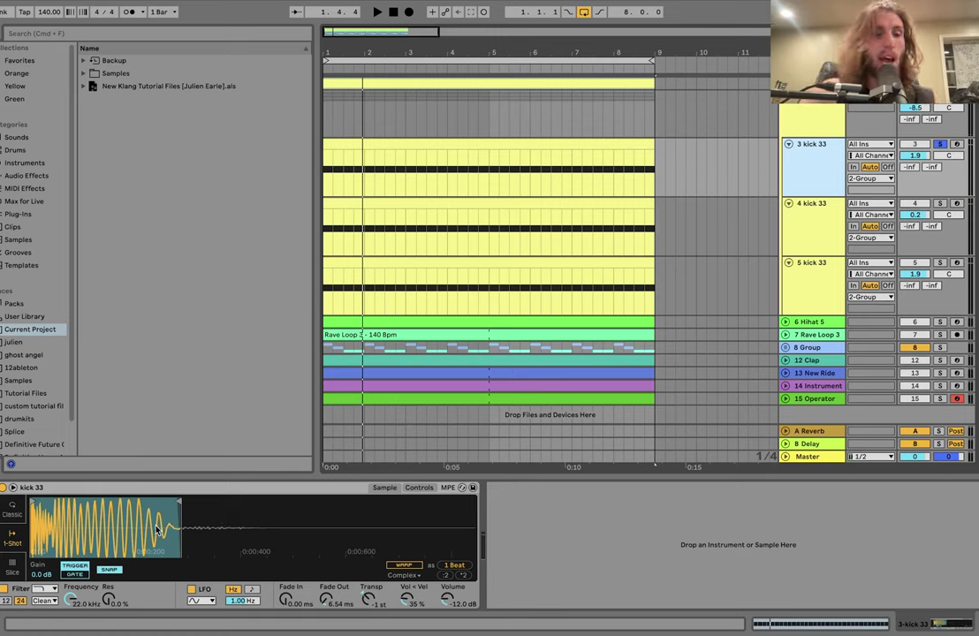
{"action": "key", "text": "space"}
{"action": "key", "text": "space"}
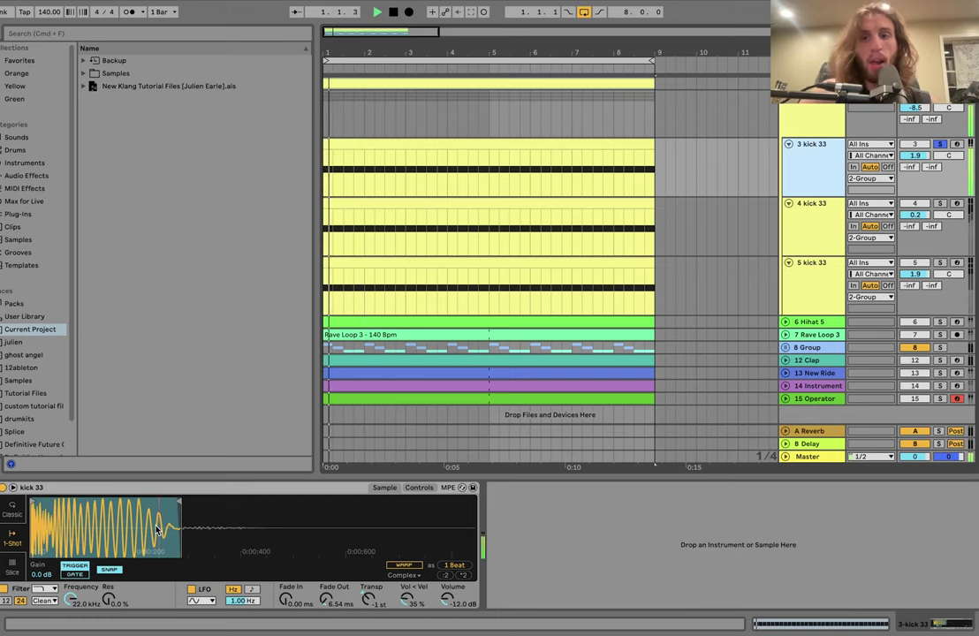
Step: Solo track 5 kick 33 and view its Auto Filter and Overdrive chain
{"action": "left_click", "coordinate": [944, 264]}
{"action": "left_click", "coordinate": [709, 246]}
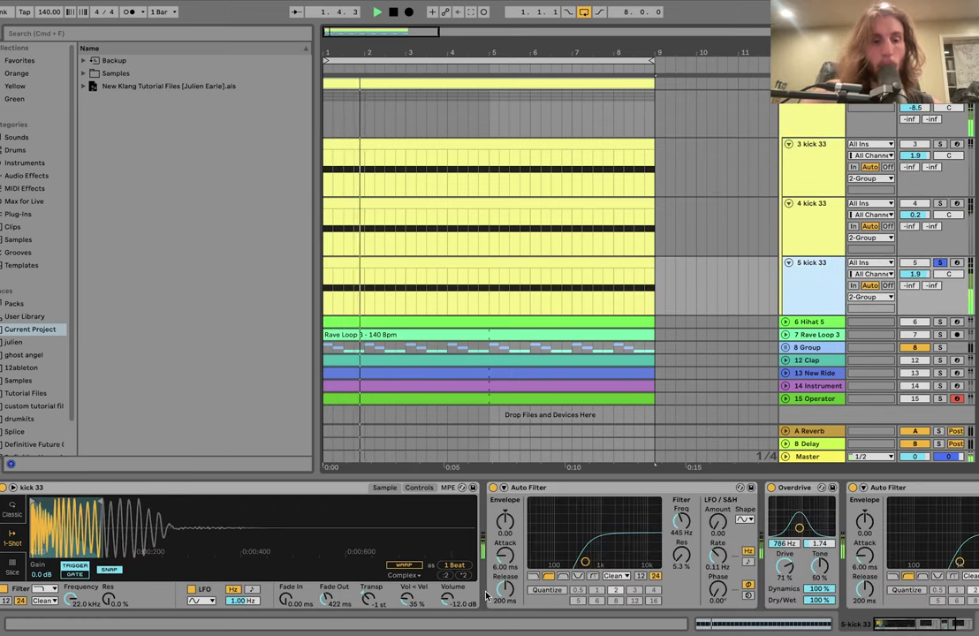
{"action": "key", "text": "space"}
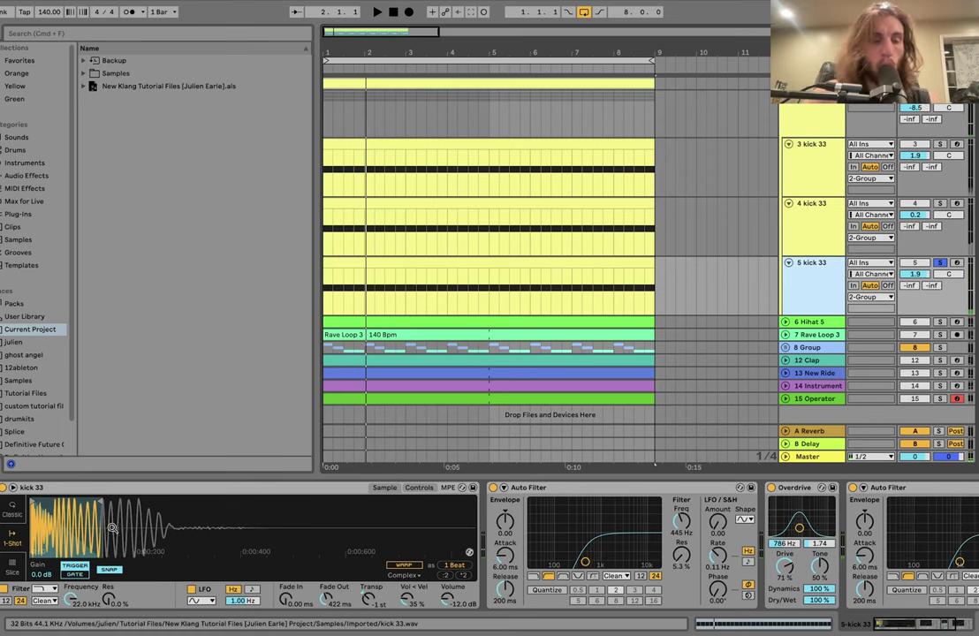
{"action": "scroll", "coordinate": [234, 579], "scroll_direction": "right", "scroll_amount": 5}
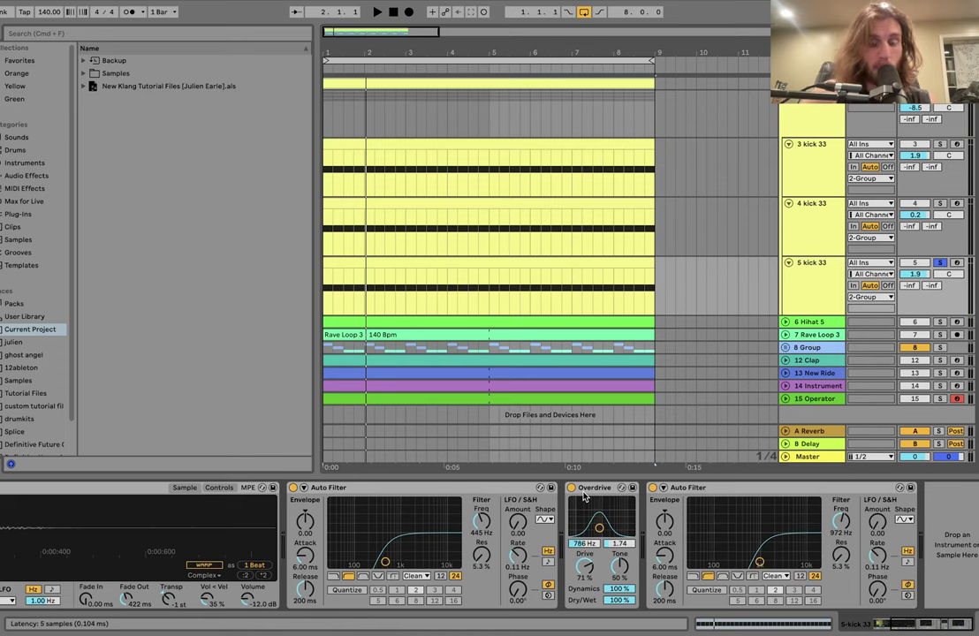
{"action": "key", "text": "space"}
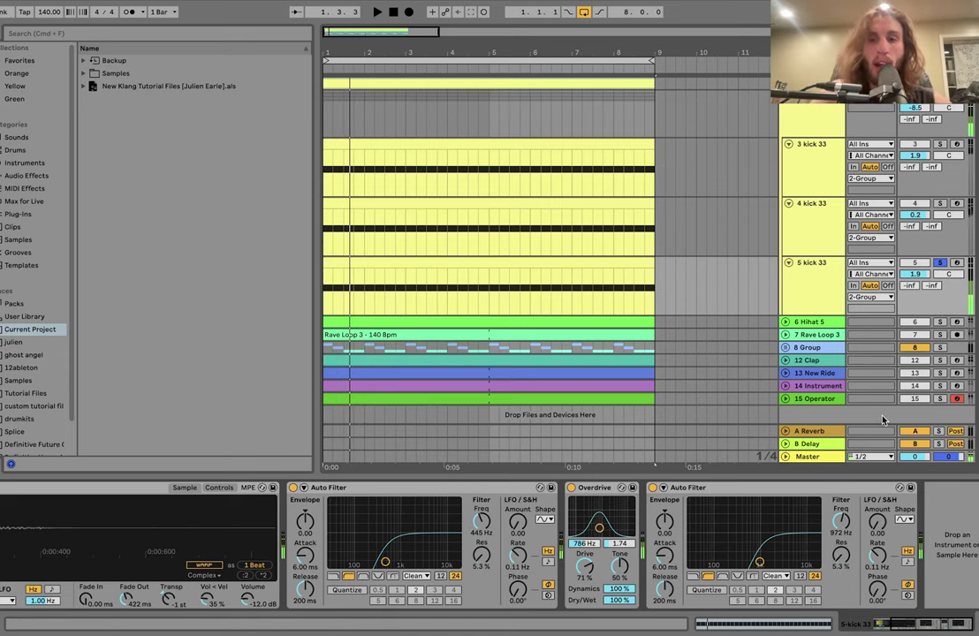
Step: Solo track 3 kick 33 together with track 5 and play both from bar 1
{"action": "left_click", "coordinate": [939, 144]}
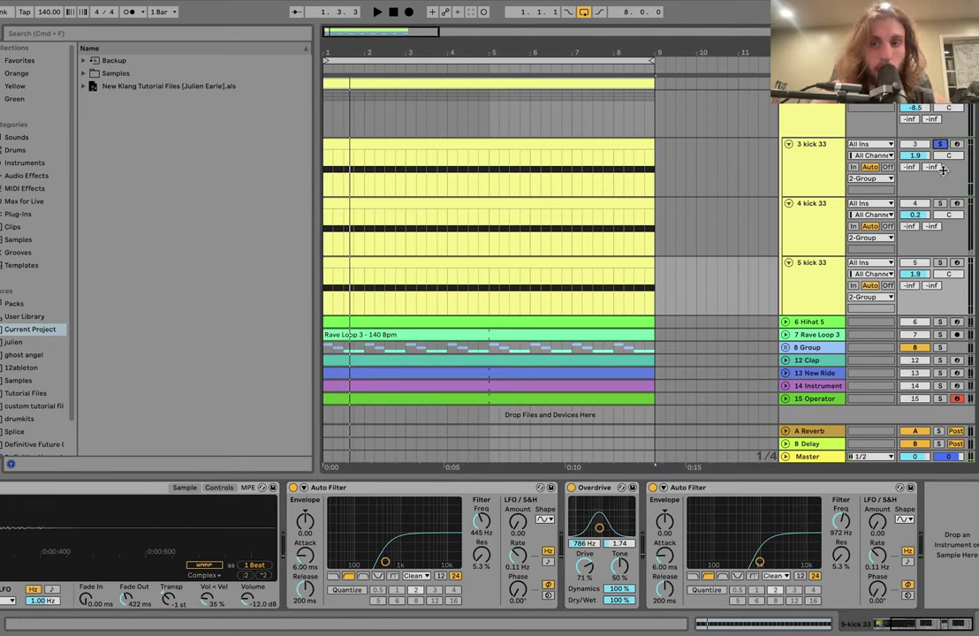
{"action": "key", "text": "space"}
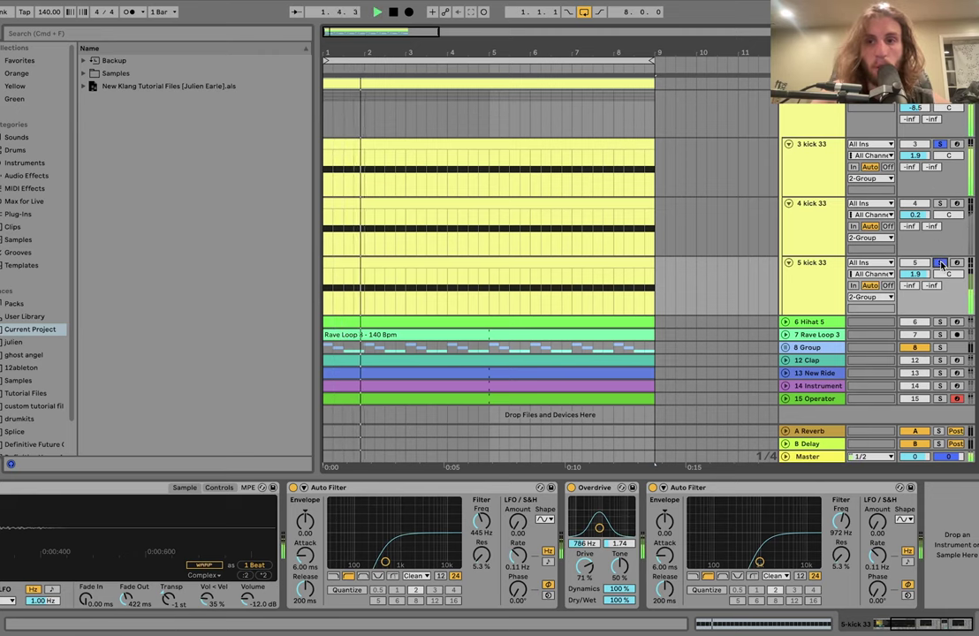
{"action": "left_click", "coordinate": [941, 263]}
{"action": "left_click", "coordinate": [819, 270]}
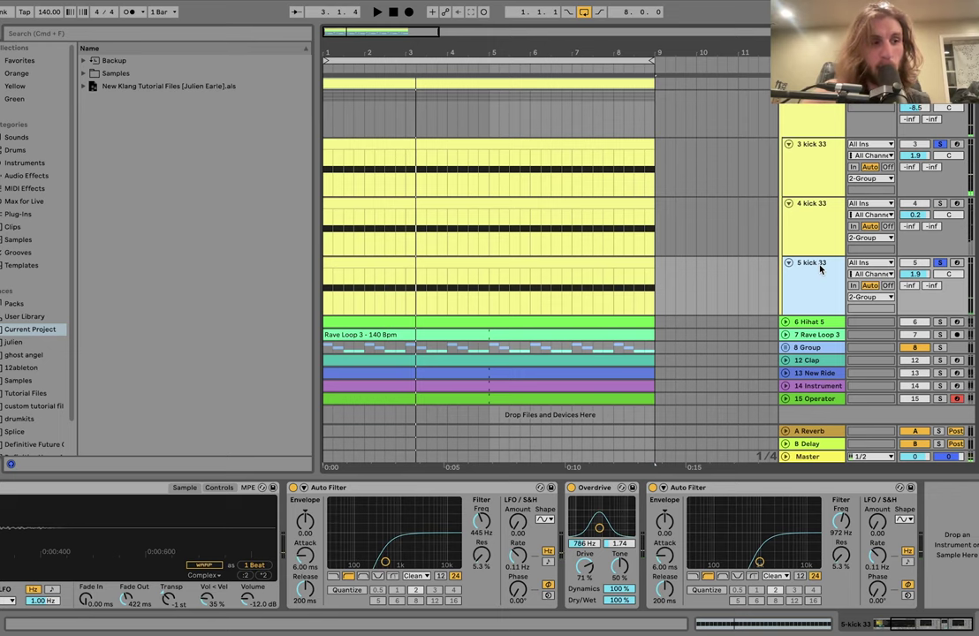
{"action": "left_click", "coordinate": [209, 496]}
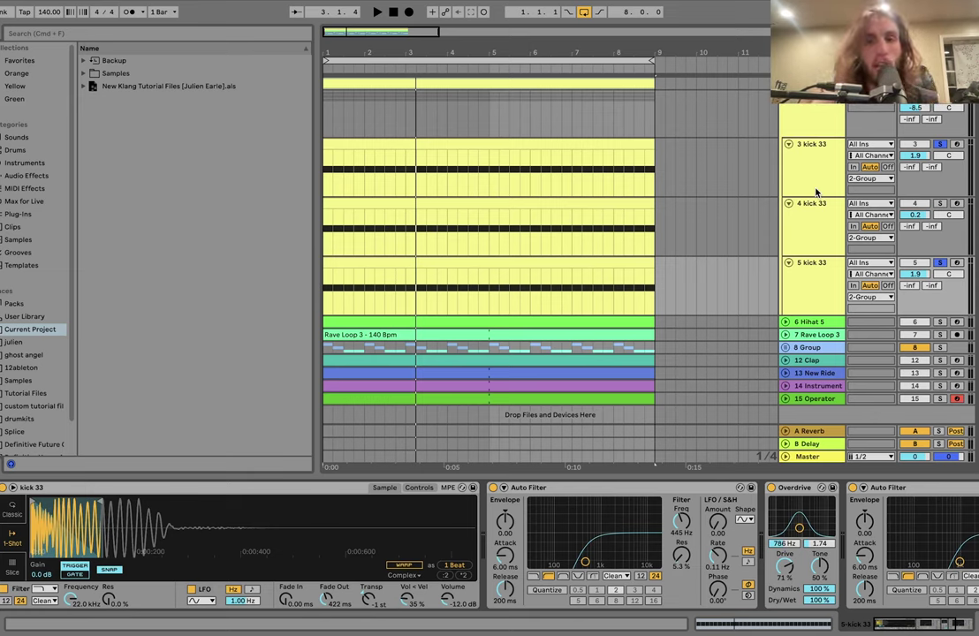
{"action": "key", "text": "space"}
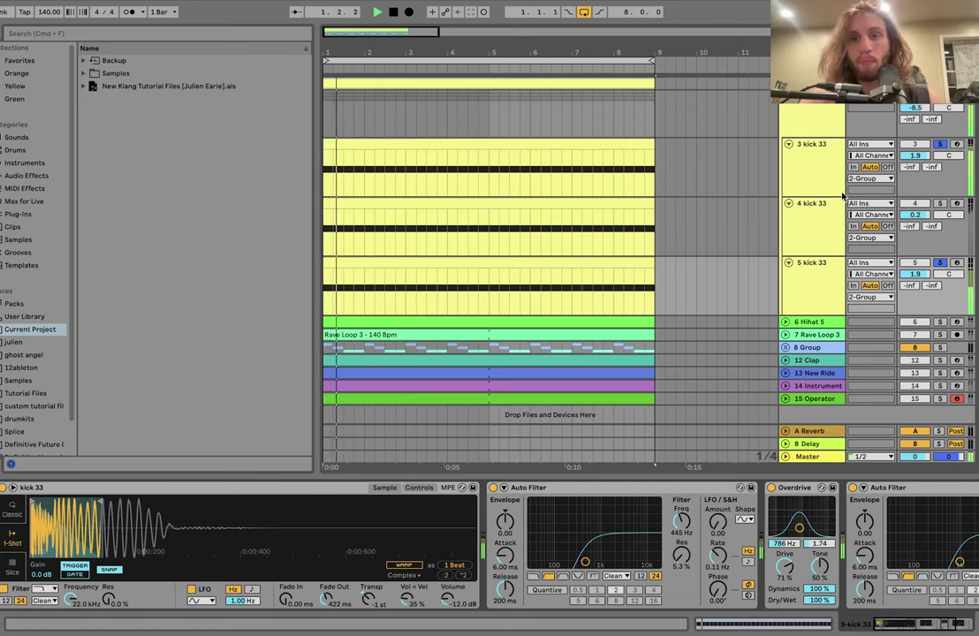
Step: Solo only track 4 kick 33 and delete the Amp effect from its chain
{"action": "left_click", "coordinate": [940, 203]}
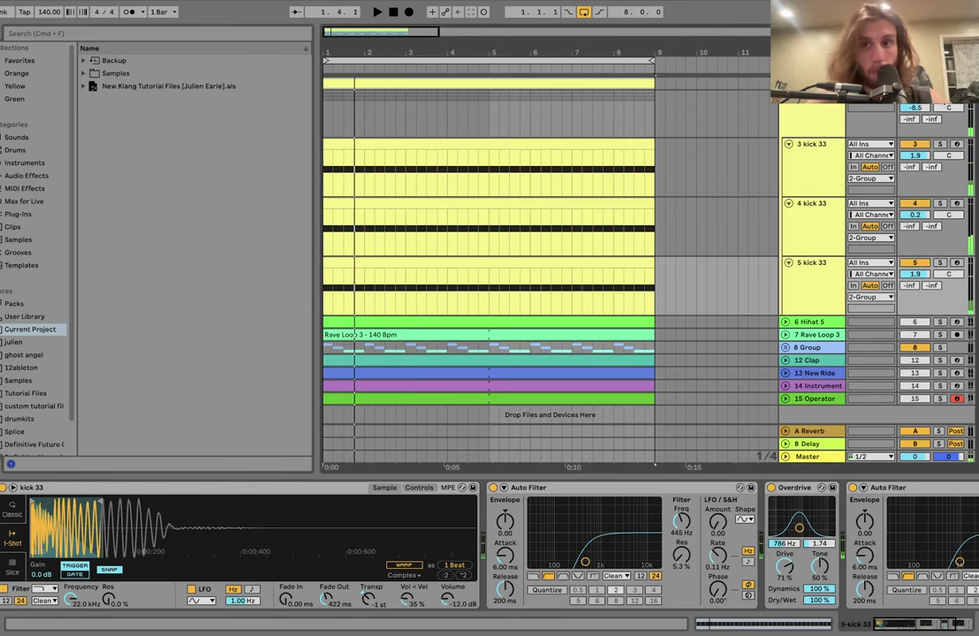
{"action": "key", "text": "space"}
{"action": "left_click", "coordinate": [808, 225]}
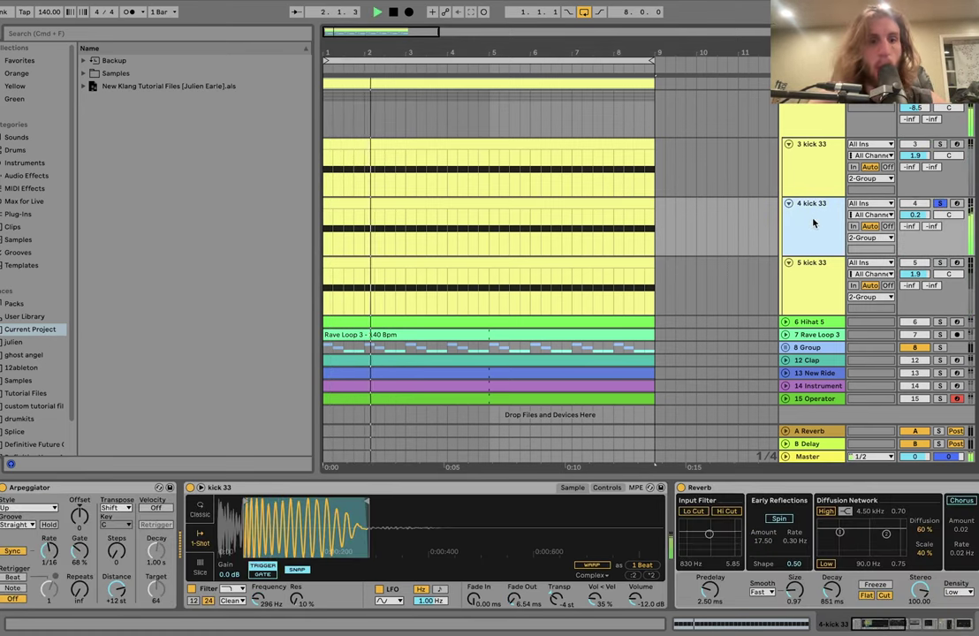
{"action": "scroll", "coordinate": [609, 529], "scroll_direction": "right", "scroll_amount": 5}
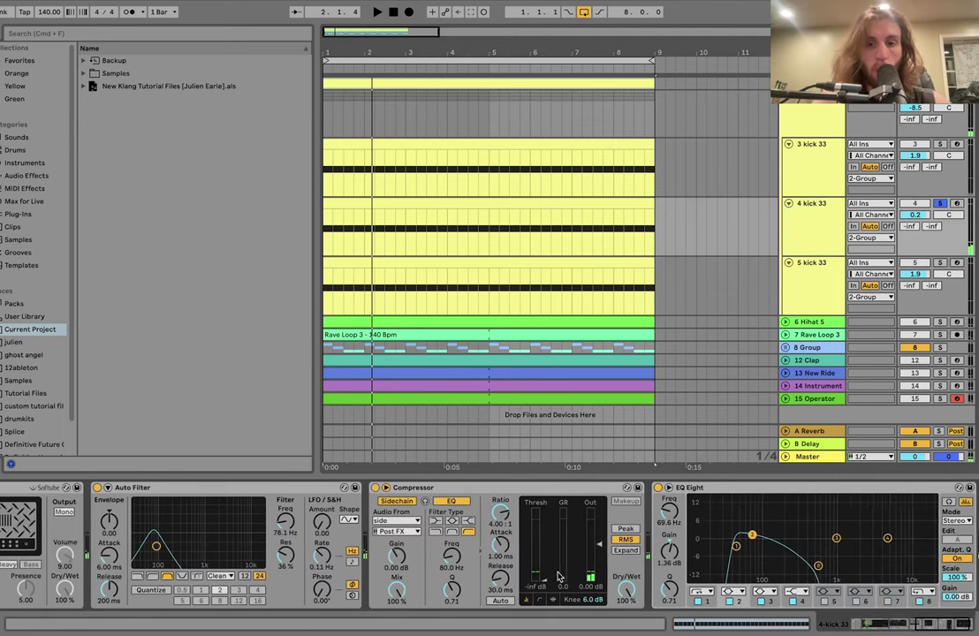
{"action": "scroll", "coordinate": [609, 530], "scroll_direction": "left", "scroll_amount": 8}
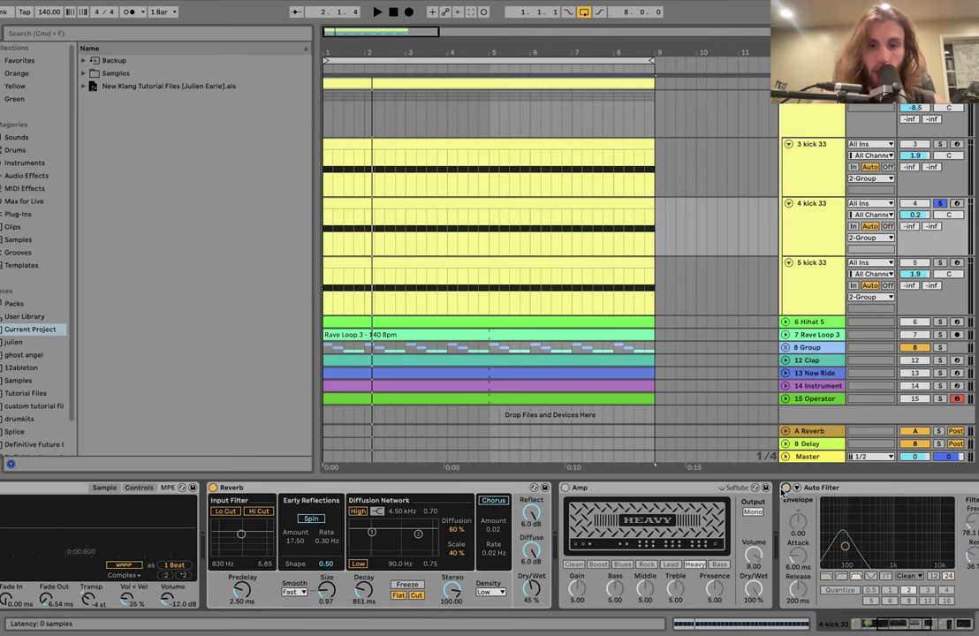
{"action": "left_click", "coordinate": [720, 487]}
{"action": "key", "text": "Delete"}
Step: Turn the Simpler filter off and back on while the kick plays
{"action": "scroll", "coordinate": [713, 486], "scroll_direction": "left", "scroll_amount": 5}
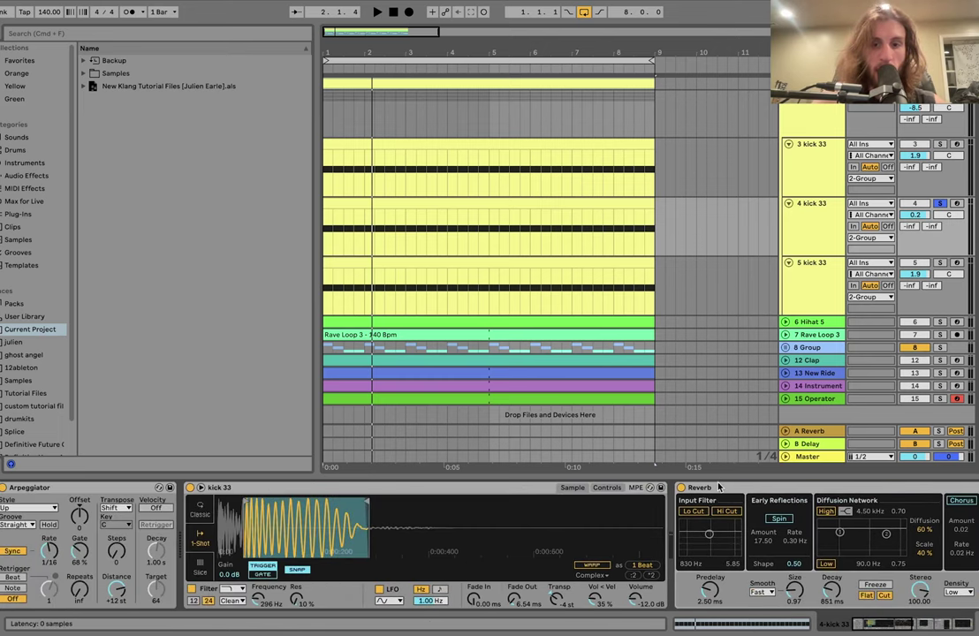
{"action": "key", "text": "space"}
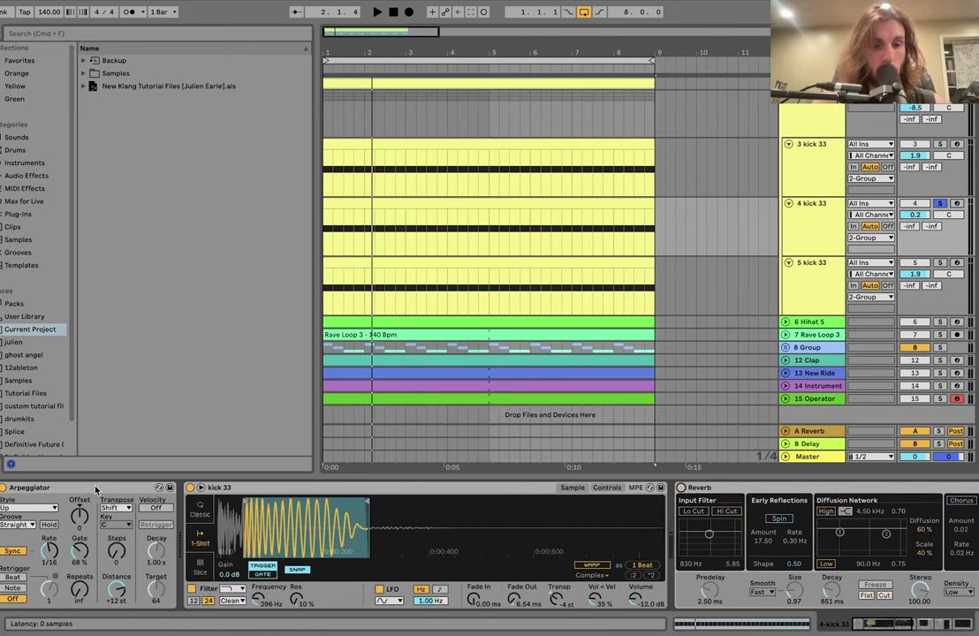
{"action": "left_click", "coordinate": [192, 588]}
{"action": "scroll", "coordinate": [326, 525], "scroll_direction": "up", "scroll_amount": 5}
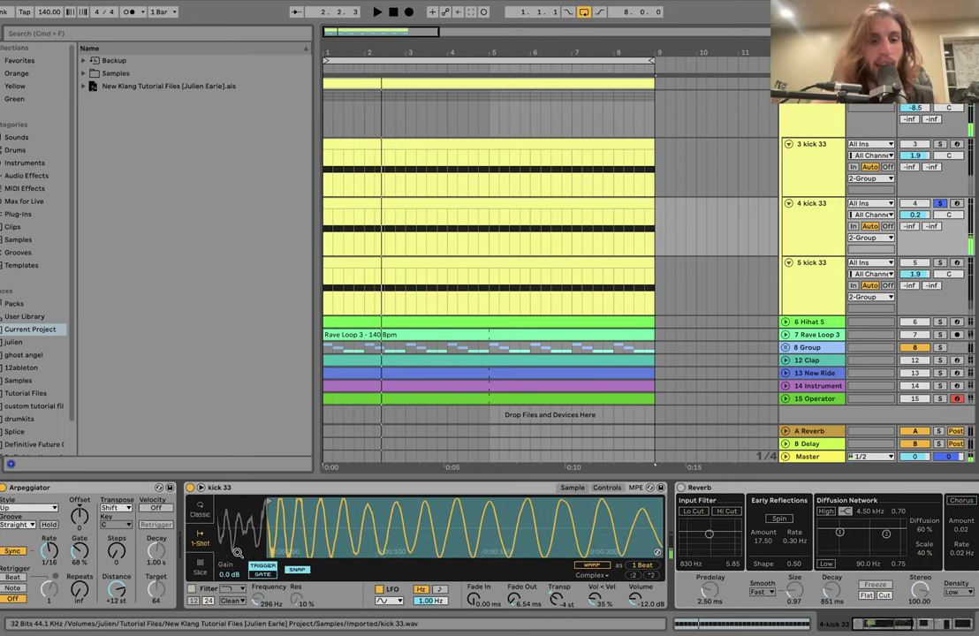
{"action": "scroll", "coordinate": [326, 525], "scroll_direction": "down", "scroll_amount": 5}
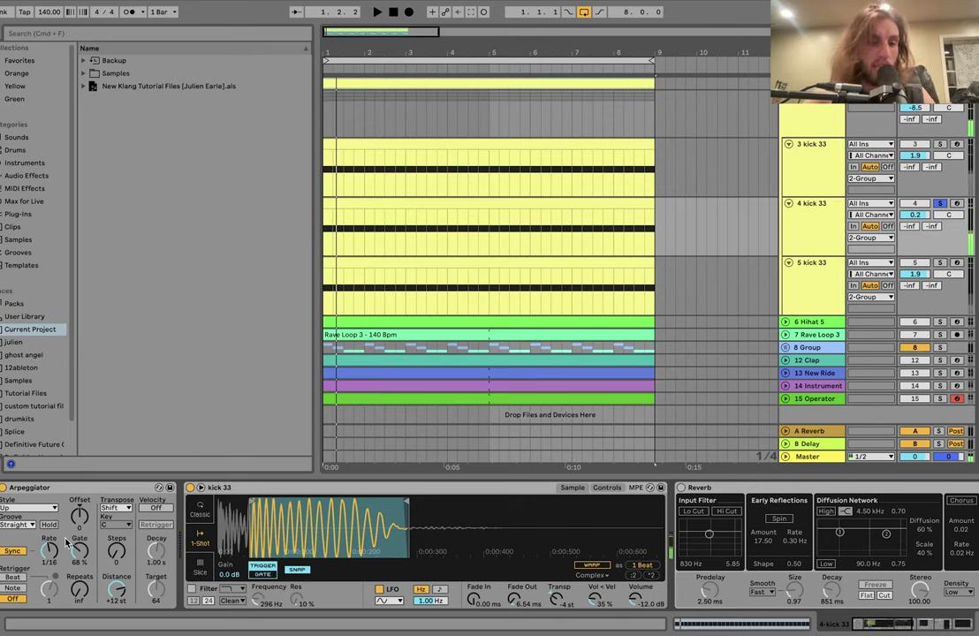
{"action": "key", "text": "space"}
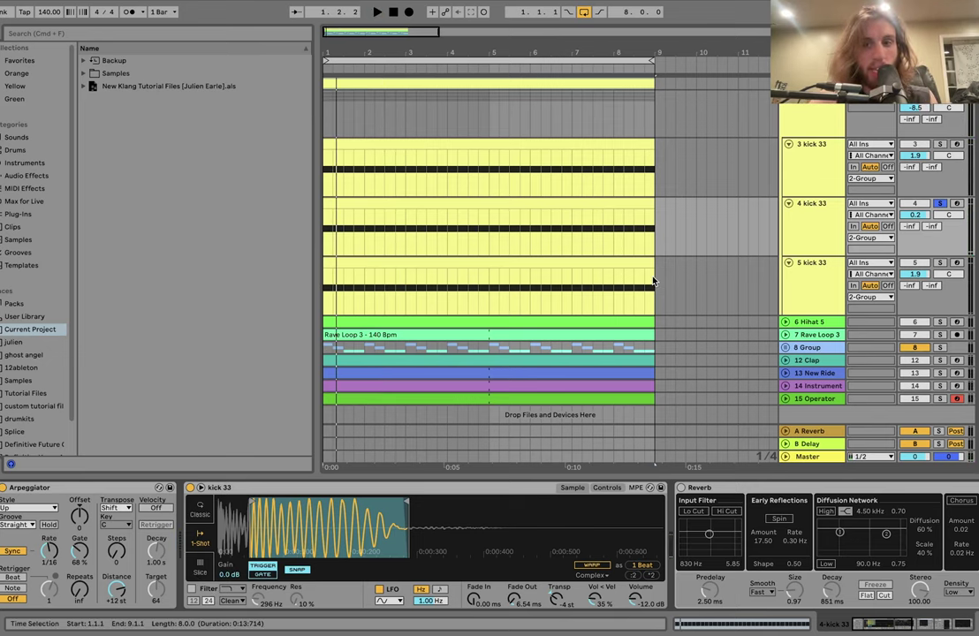
{"action": "left_click", "coordinate": [192, 589]}
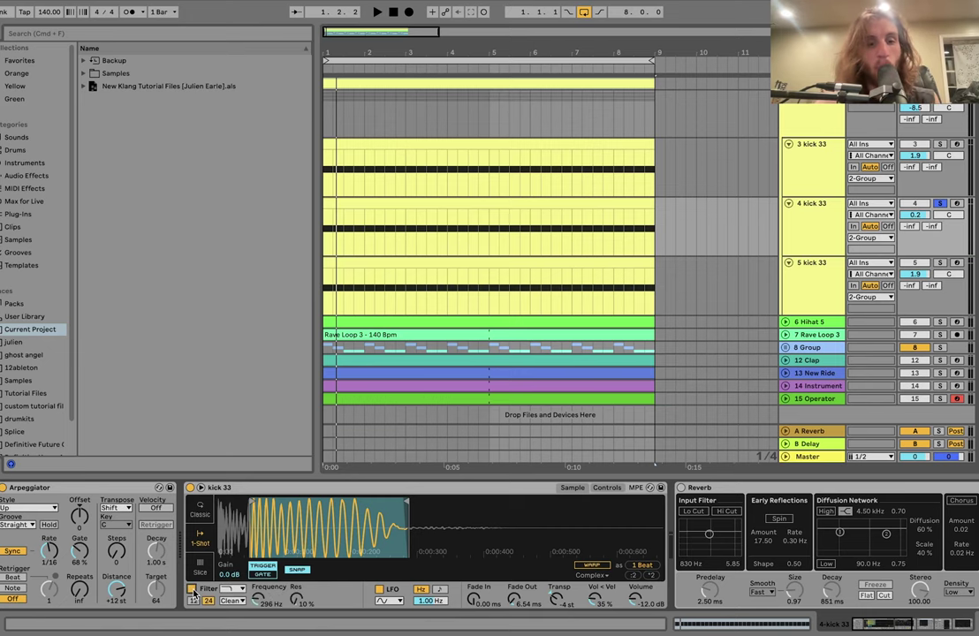
Step: Switch on 4 kick 33's Auto Filter and try its low-pass and band-pass shapes
{"action": "scroll", "coordinate": [253, 505], "scroll_direction": "right", "scroll_amount": 5}
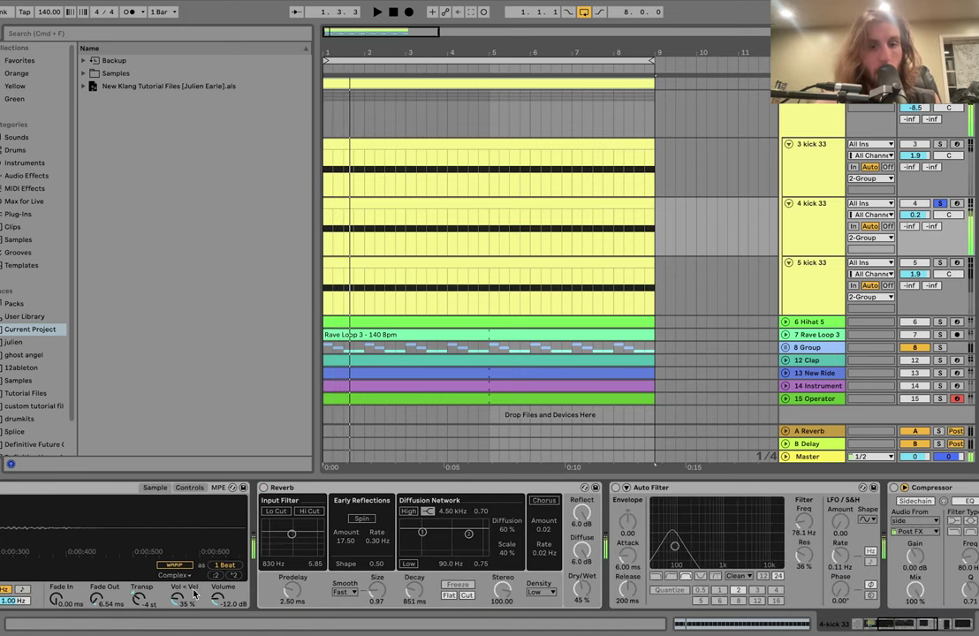
{"action": "scroll", "coordinate": [256, 499], "scroll_direction": "right", "scroll_amount": 5}
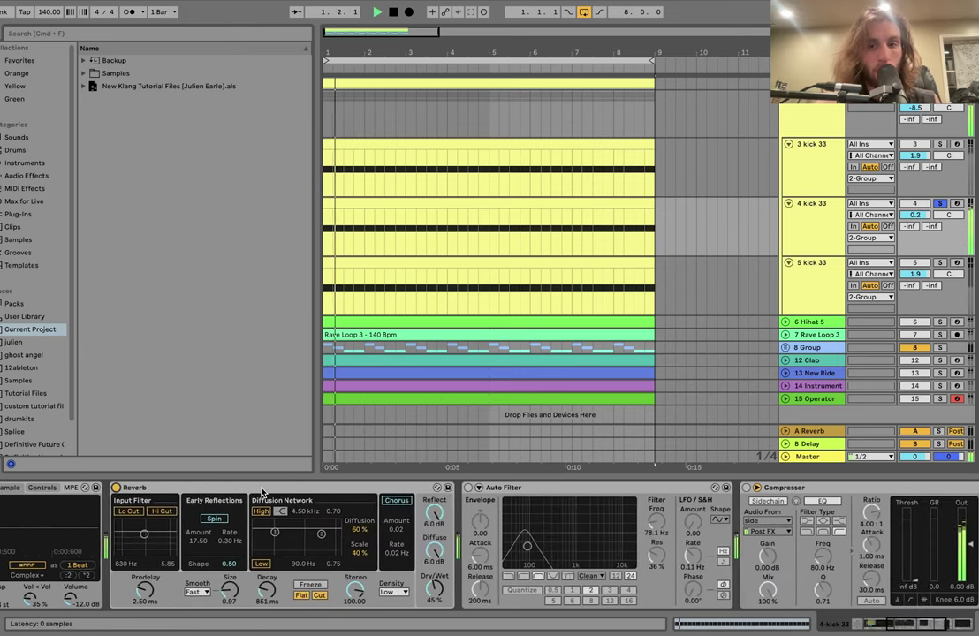
{"action": "scroll", "coordinate": [261, 494], "scroll_direction": "left", "scroll_amount": 4}
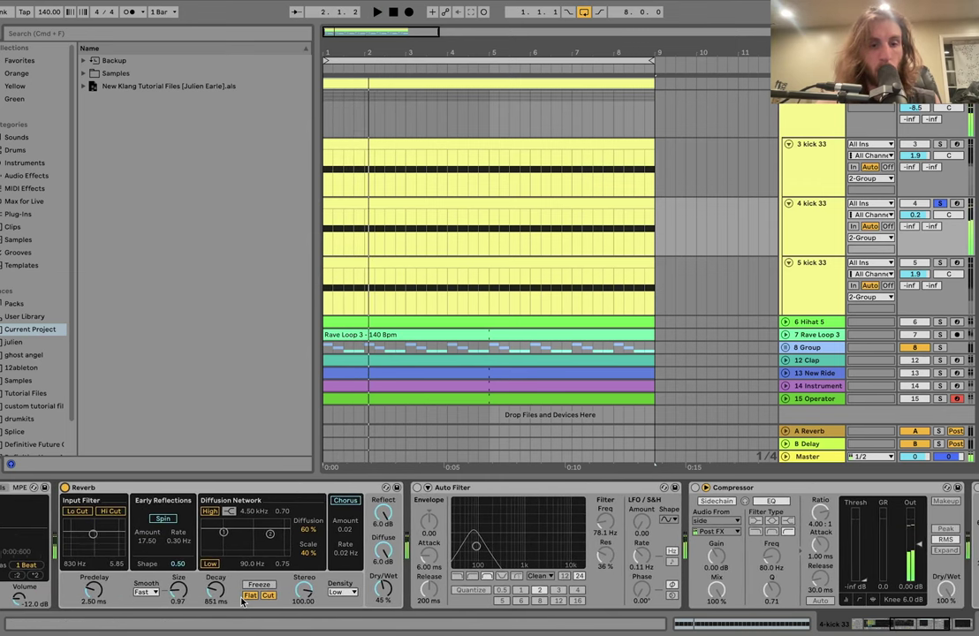
{"action": "left_click", "coordinate": [417, 488]}
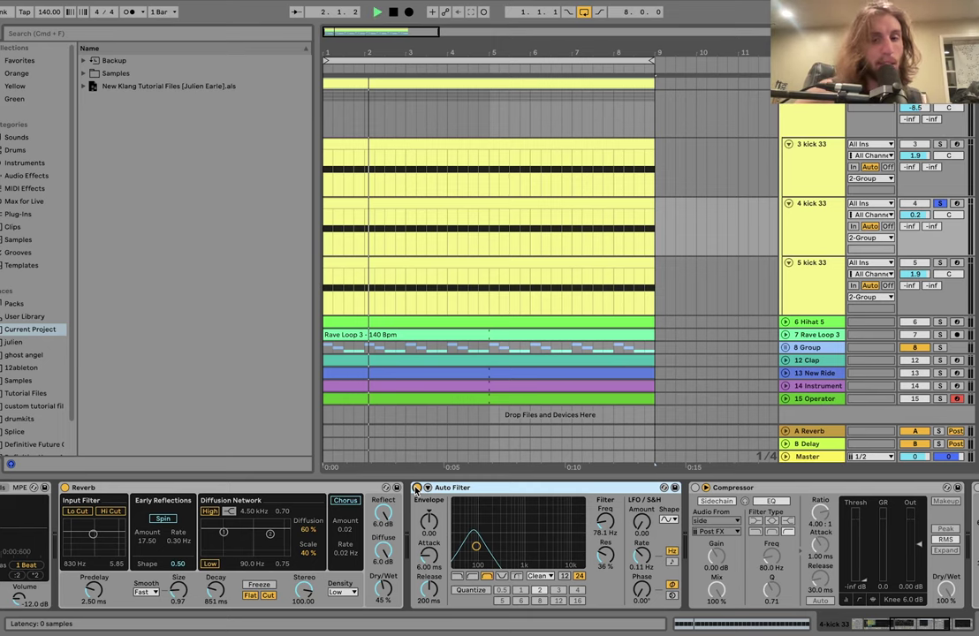
{"action": "scroll", "coordinate": [429, 539], "scroll_direction": "right", "scroll_amount": 1}
{"action": "left_click", "coordinate": [436, 577]}
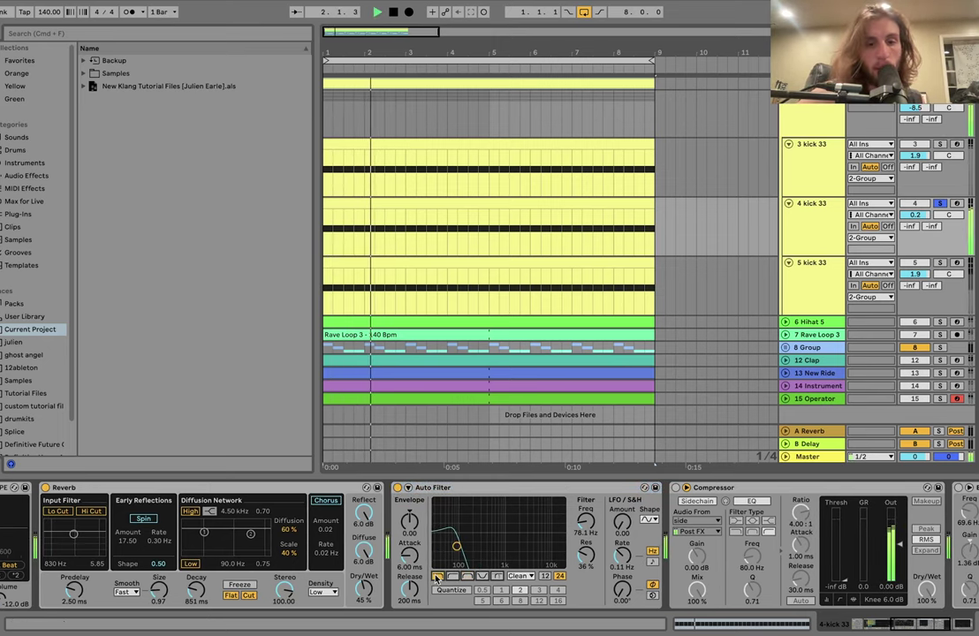
{"action": "key", "text": "space"}
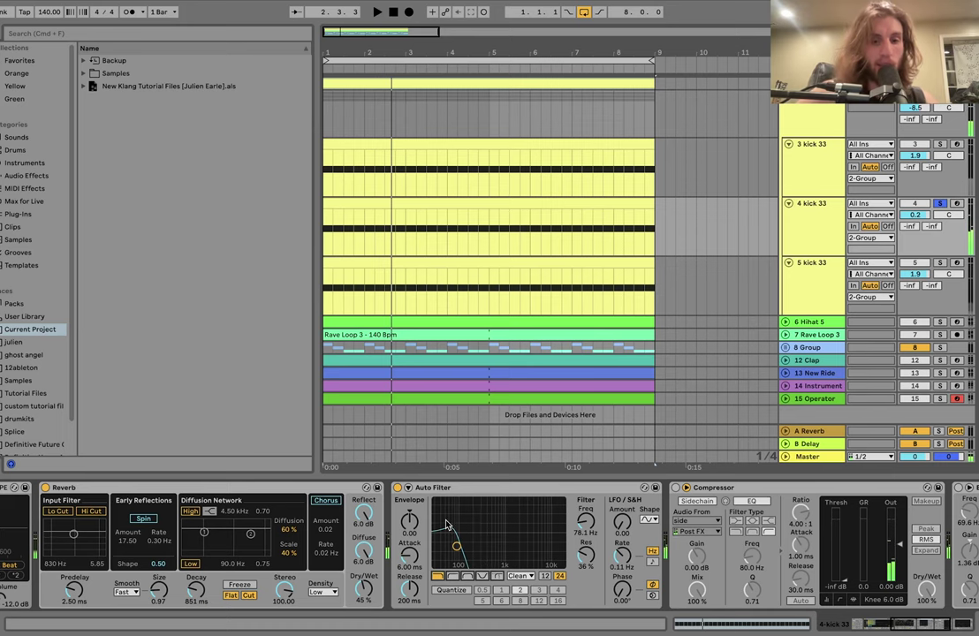
{"action": "key", "text": "space"}
{"action": "key", "text": "space"}
Step: Enable the Compressor's sidechain and inspect EQ Eight's first band cutting lows at 41.7 Hz
{"action": "scroll", "coordinate": [397, 521], "scroll_direction": "right", "scroll_amount": 10}
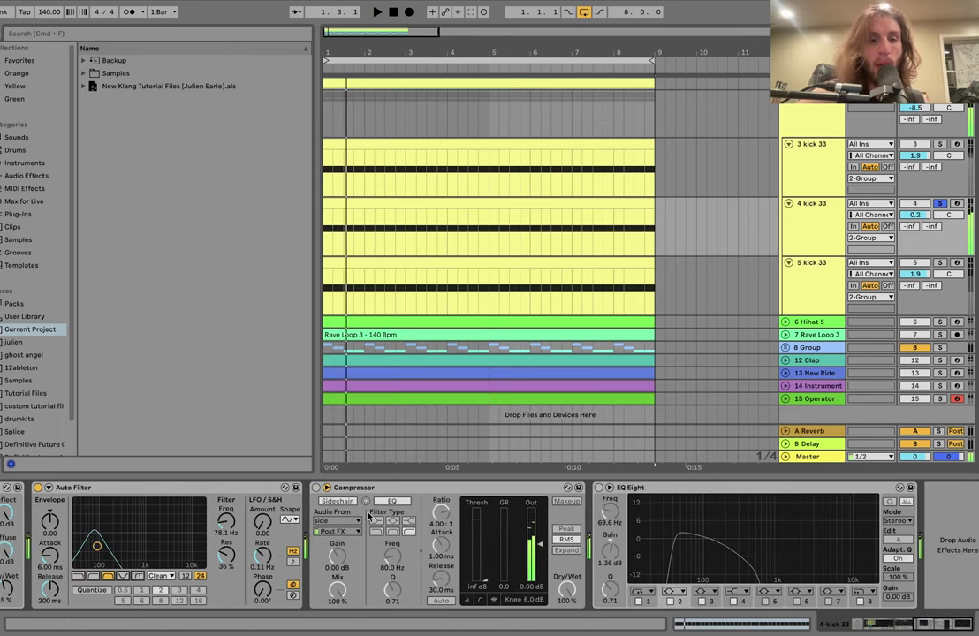
{"action": "left_click", "coordinate": [336, 501]}
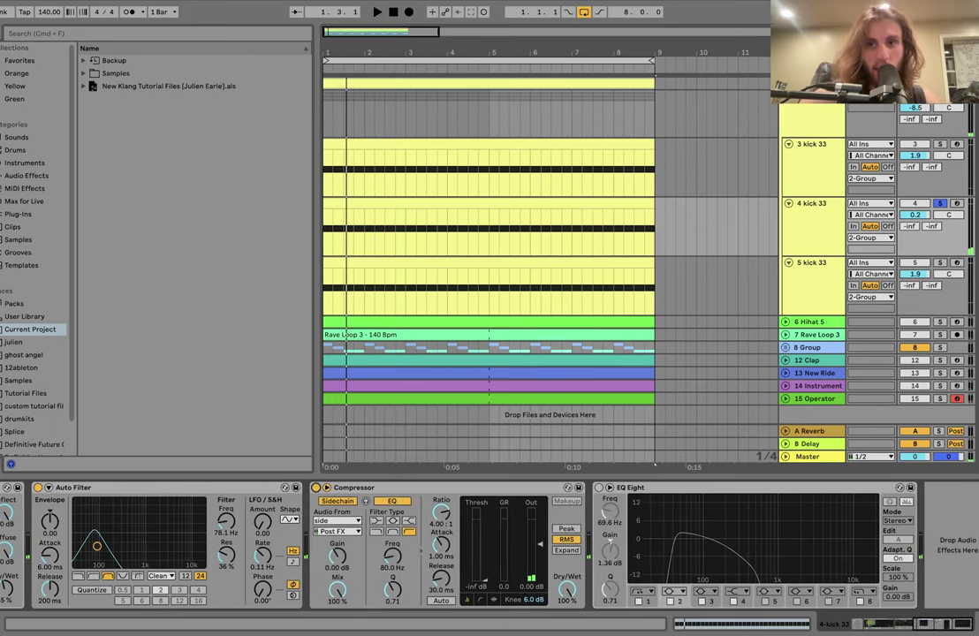
{"action": "key", "text": "space"}
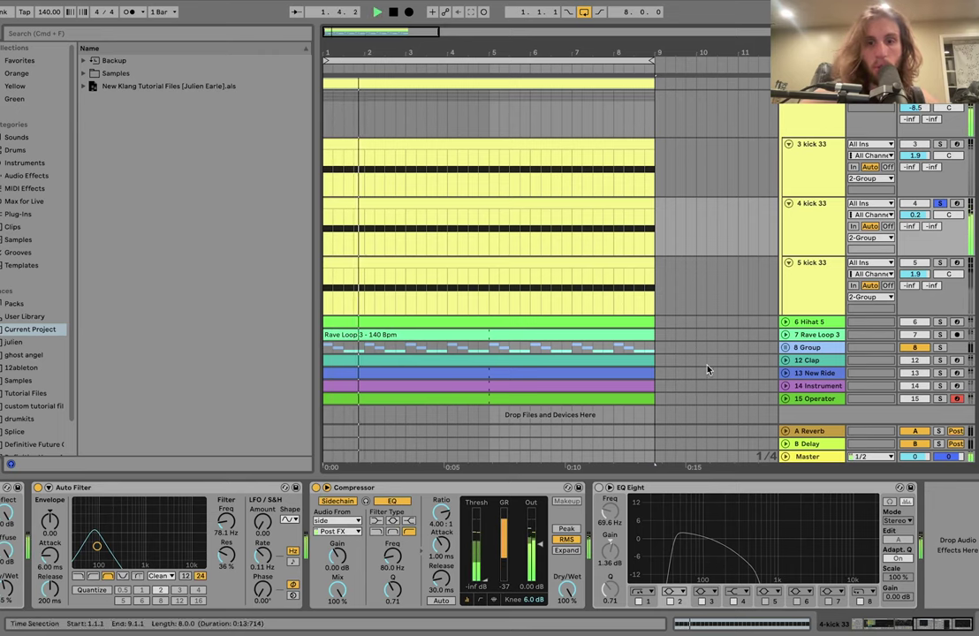
{"action": "mouse_move", "coordinate": [667, 543]}
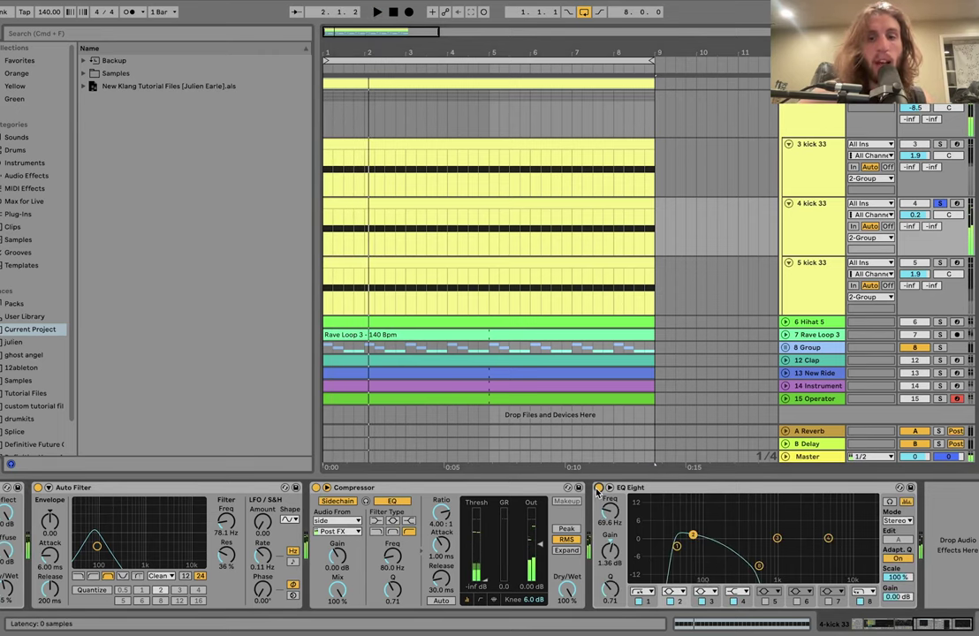
{"action": "left_click", "coordinate": [676, 545]}
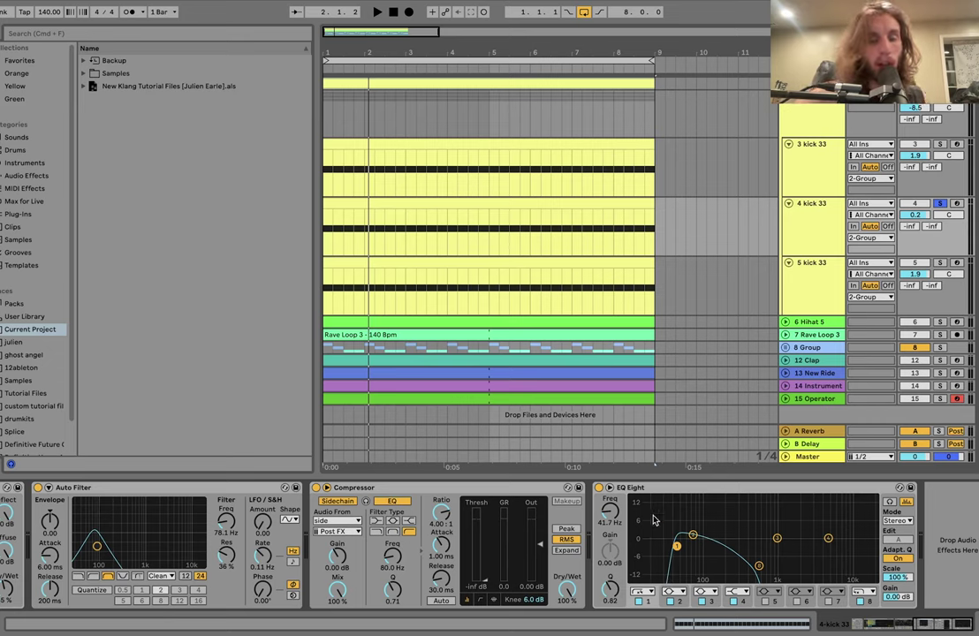
{"action": "key", "text": "space"}
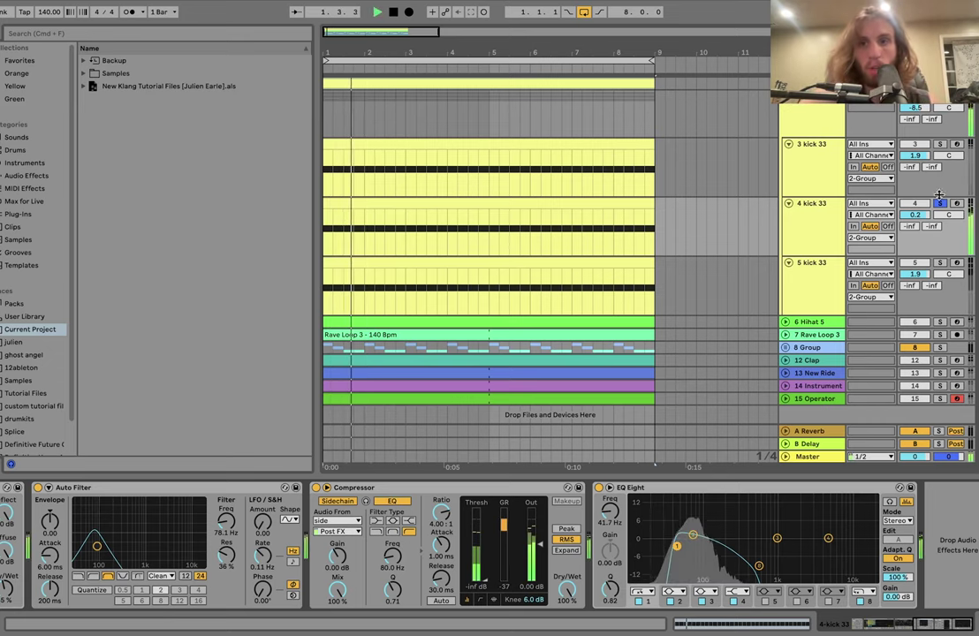
{"action": "key", "text": "space"}
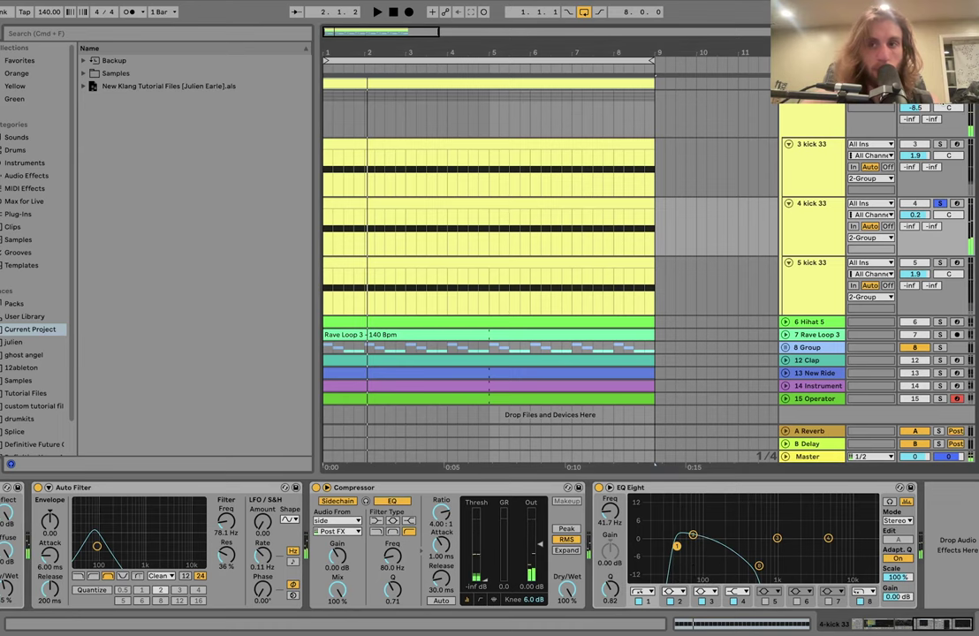
Step: Bypass and re-enable the 2-Group's Drum Buss, EQ Eight and Utility while comparing playback
{"action": "key", "text": "space"}
{"action": "left_click", "coordinate": [811, 120]}
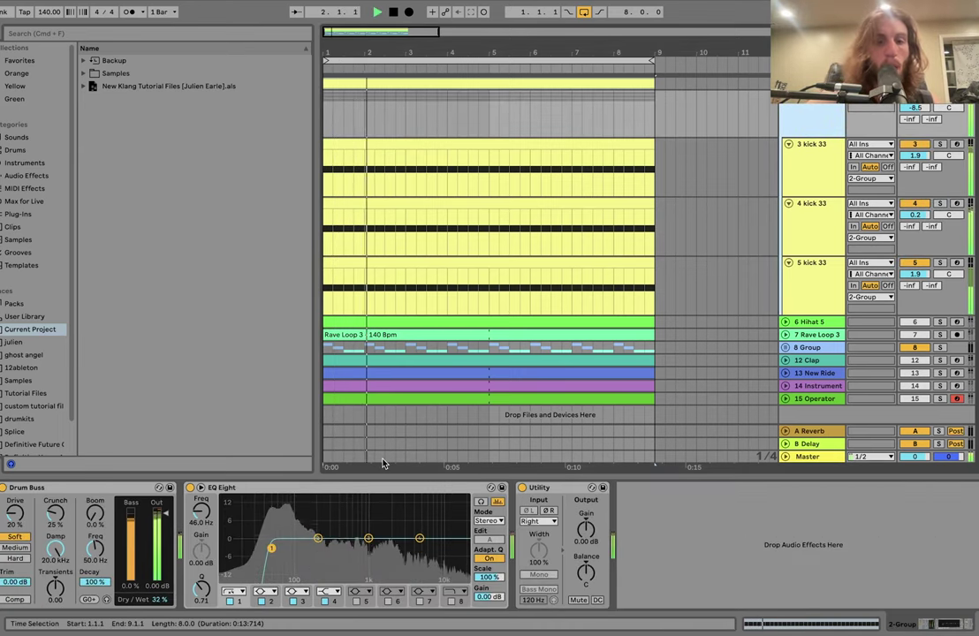
{"action": "left_click", "coordinate": [170, 491]}
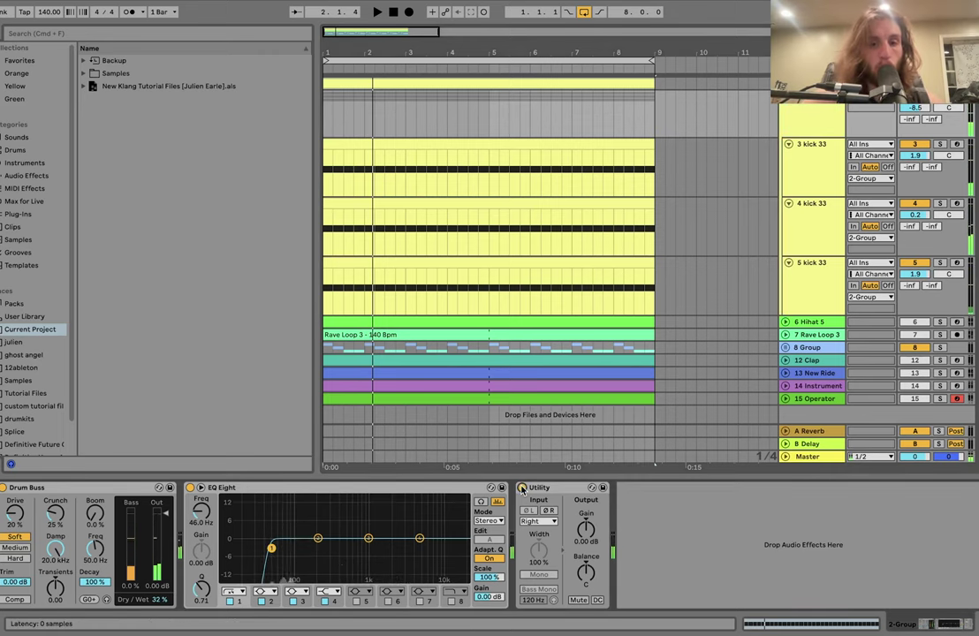
{"action": "left_click", "coordinate": [189, 489]}
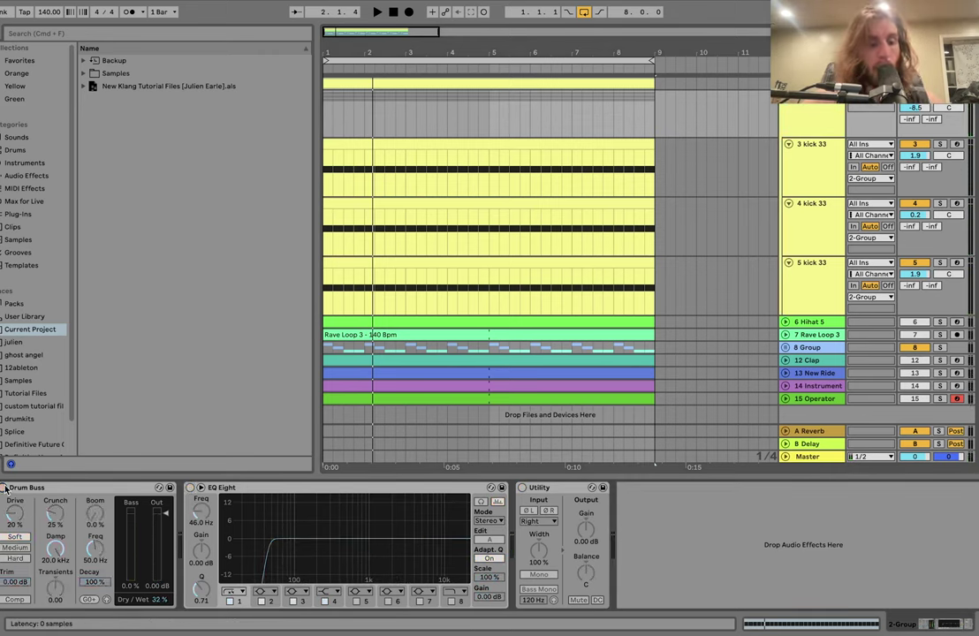
{"action": "key", "text": "space"}
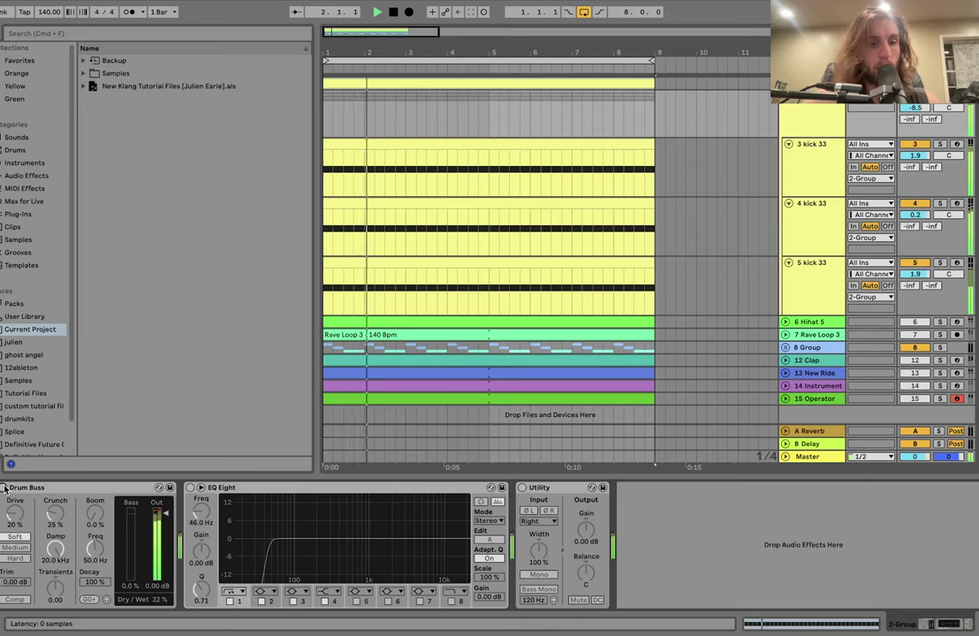
{"action": "left_click", "coordinate": [4, 487]}
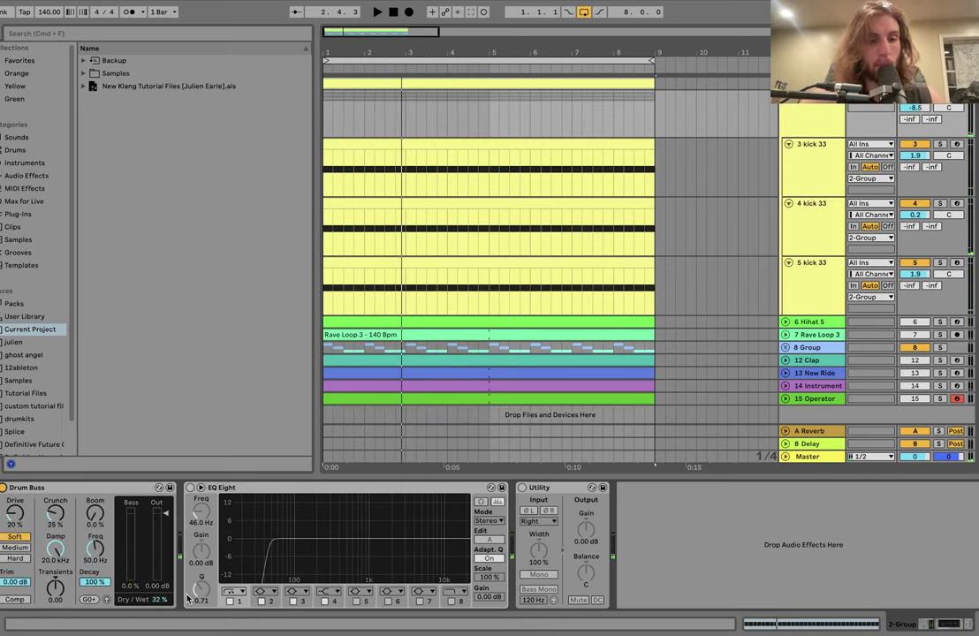
{"action": "key", "text": "0"}
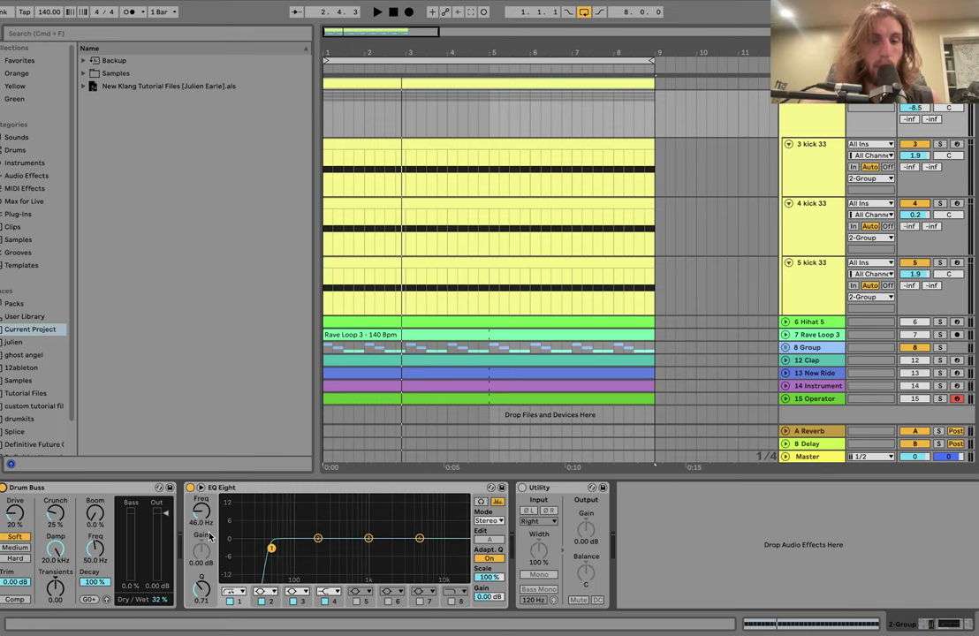
{"action": "key", "text": "space"}
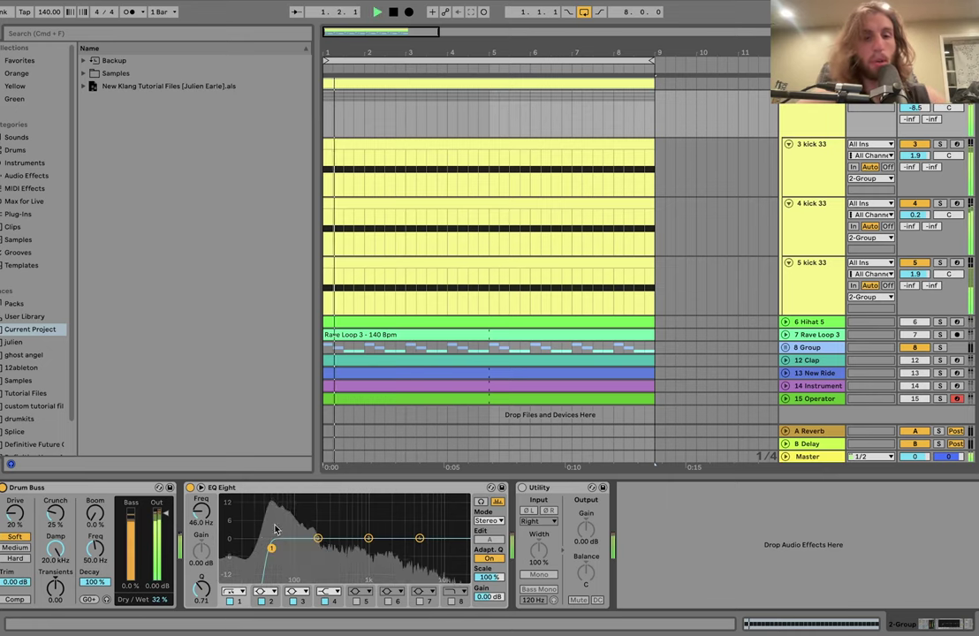
{"action": "left_click", "coordinate": [522, 488]}
{"action": "key", "text": "space"}
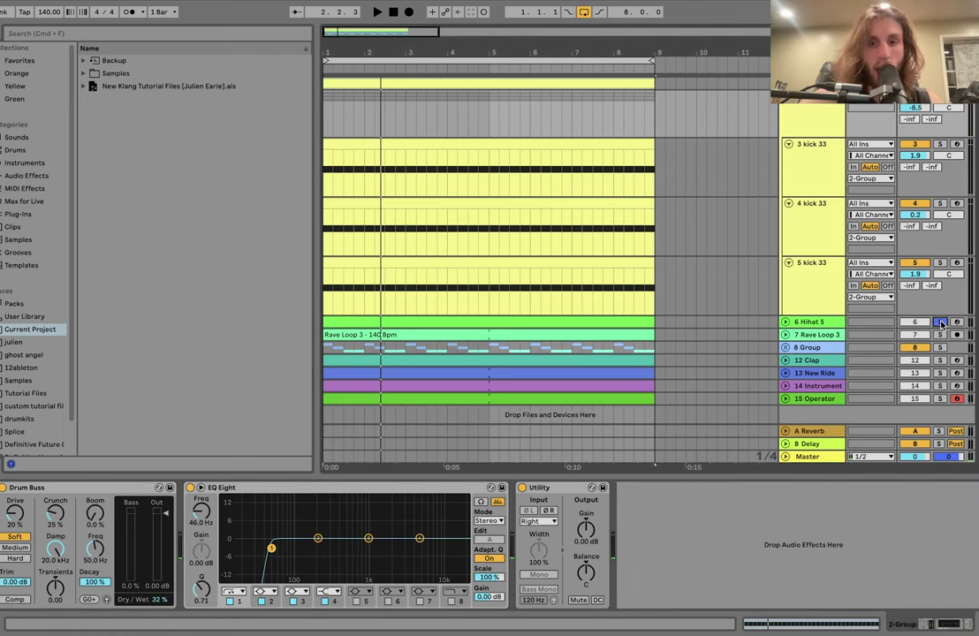
Step: Show Hihat 5's sampler, audition tracks 7 and 8 soloed, then solo and show 7 Rave Loop 3
{"action": "key", "text": "space"}
{"action": "left_click", "coordinate": [821, 323]}
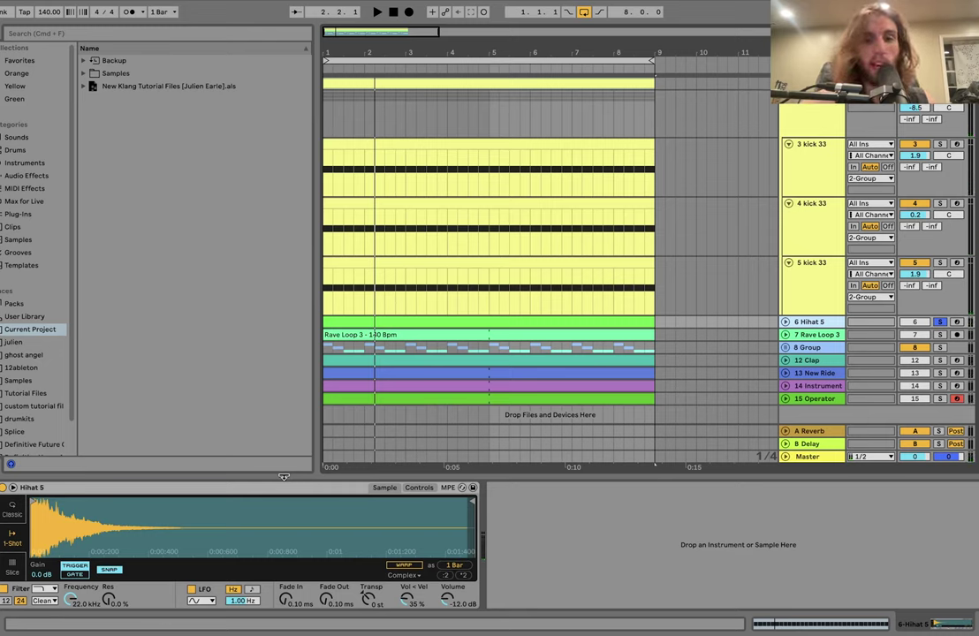
{"action": "left_click", "coordinate": [941, 335]}
{"action": "left_click", "coordinate": [940, 348]}
{"action": "key", "text": "space"}
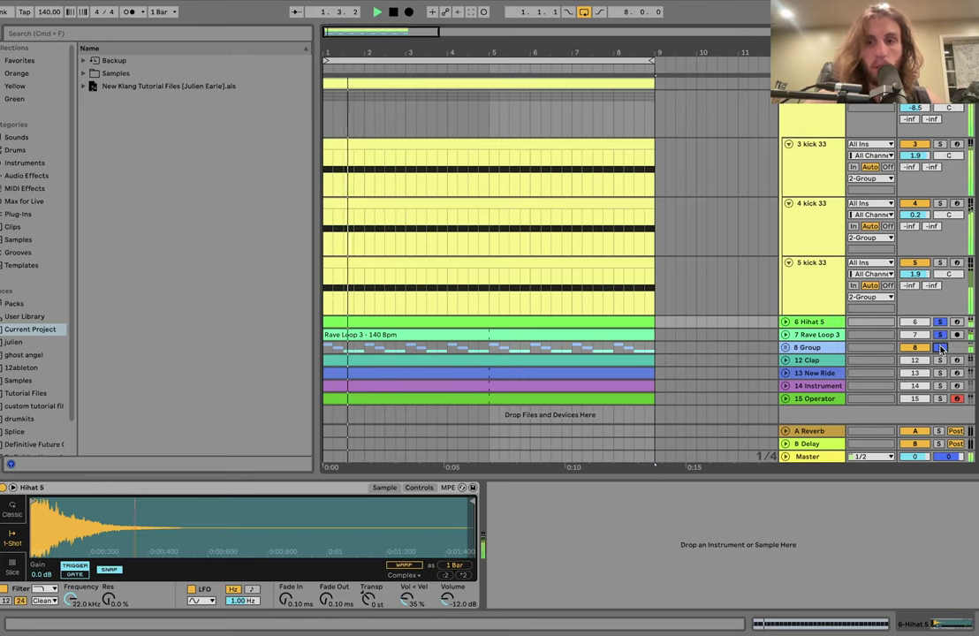
{"action": "left_click", "coordinate": [941, 335]}
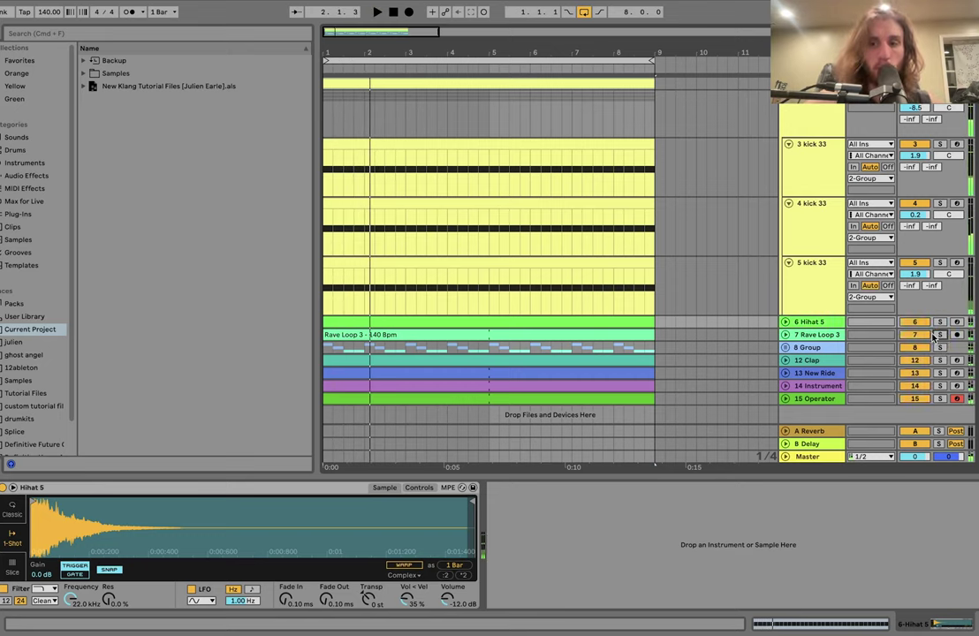
{"action": "key", "text": "space"}
{"action": "left_click", "coordinate": [817, 336]}
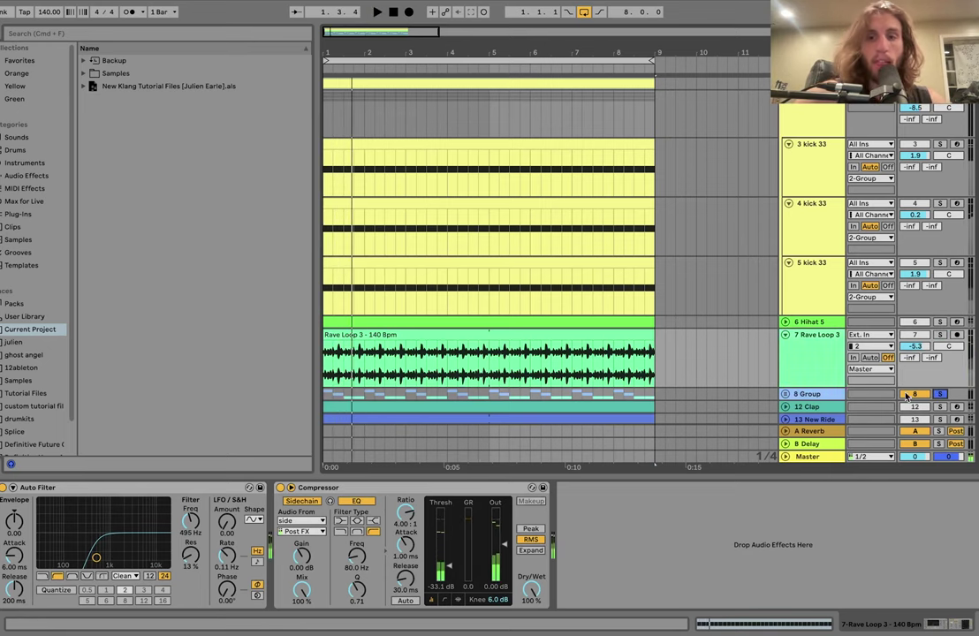
Step: Unfold the 8 Group, fit bars 1–9 in view, and inspect the Rave Loop clips on tracks 9–11
{"action": "left_click", "coordinate": [784, 394]}
{"action": "scroll", "coordinate": [786, 397], "scroll_direction": "down", "scroll_amount": 5}
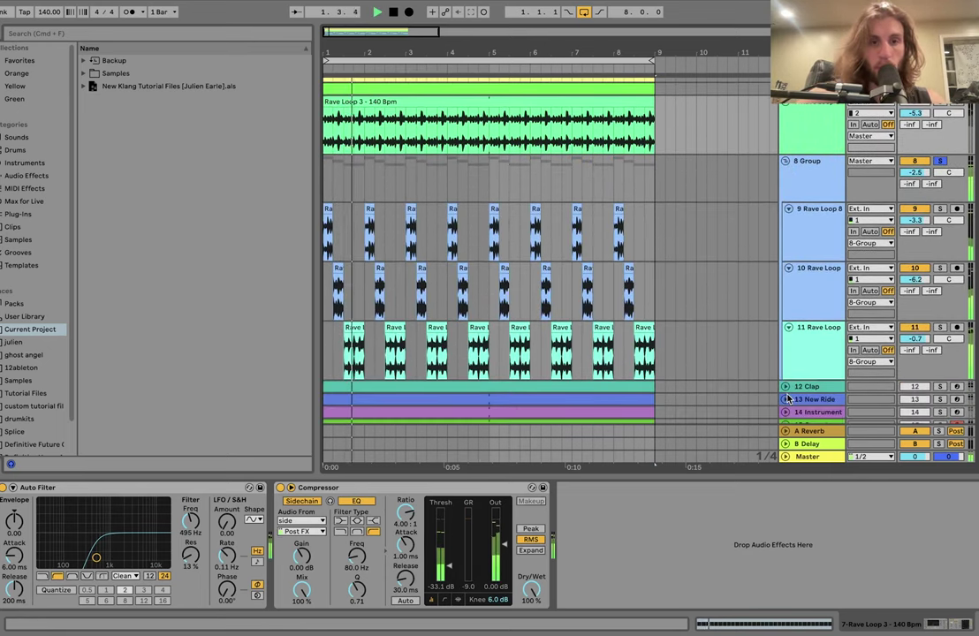
{"action": "scroll", "coordinate": [789, 388], "scroll_direction": "down", "scroll_amount": 2}
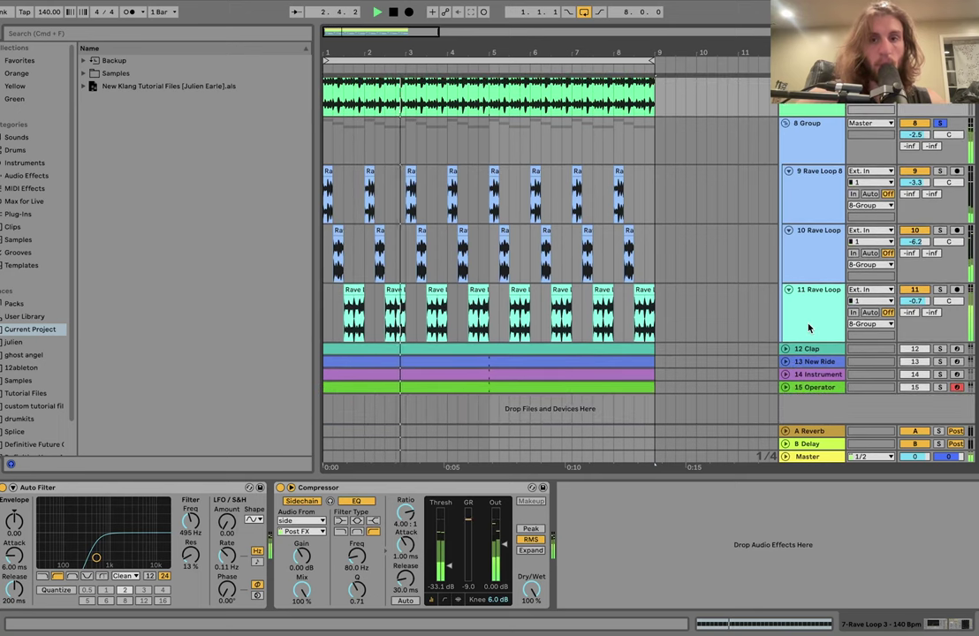
{"action": "key", "text": "super+a"}
{"action": "key", "text": "z"}
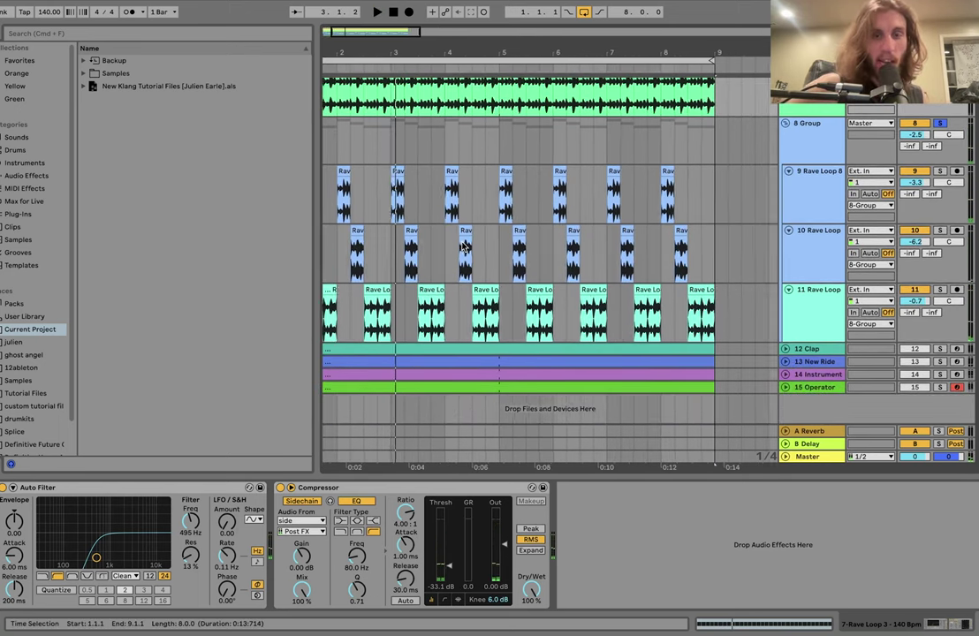
{"action": "key", "text": "plus"}
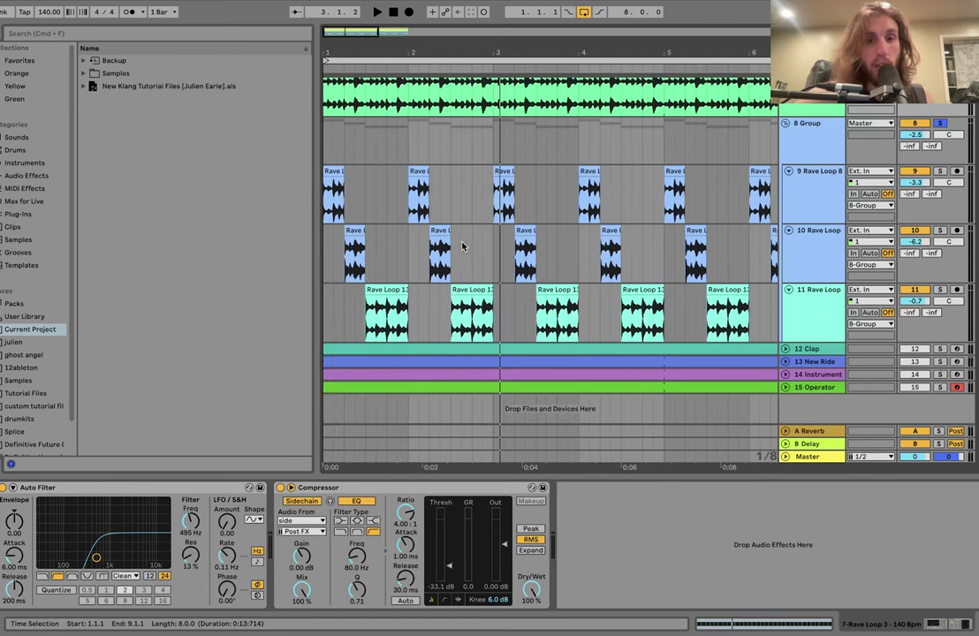
{"action": "left_click", "coordinate": [340, 201]}
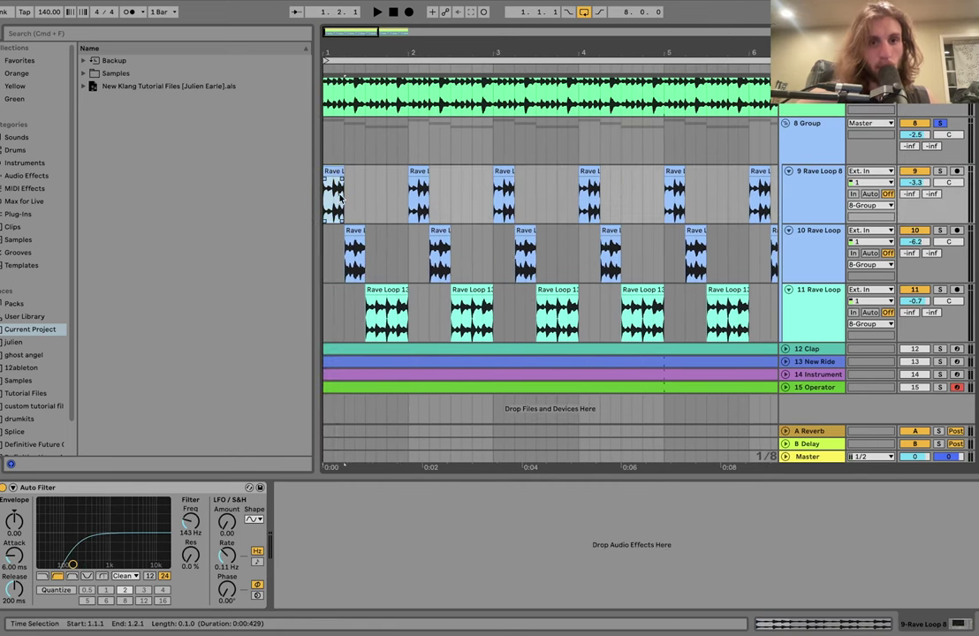
{"action": "left_click", "coordinate": [342, 255]}
{"action": "left_click", "coordinate": [374, 290]}
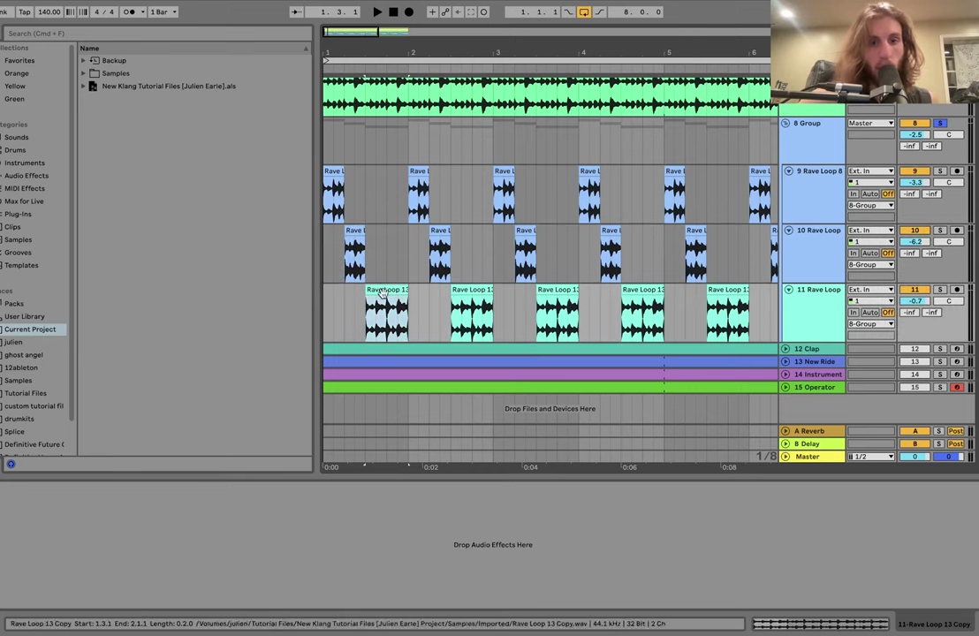
{"action": "left_click_drag", "start_coordinate": [364, 305], "coordinate": [287, 307]}
{"action": "key", "text": "space"}
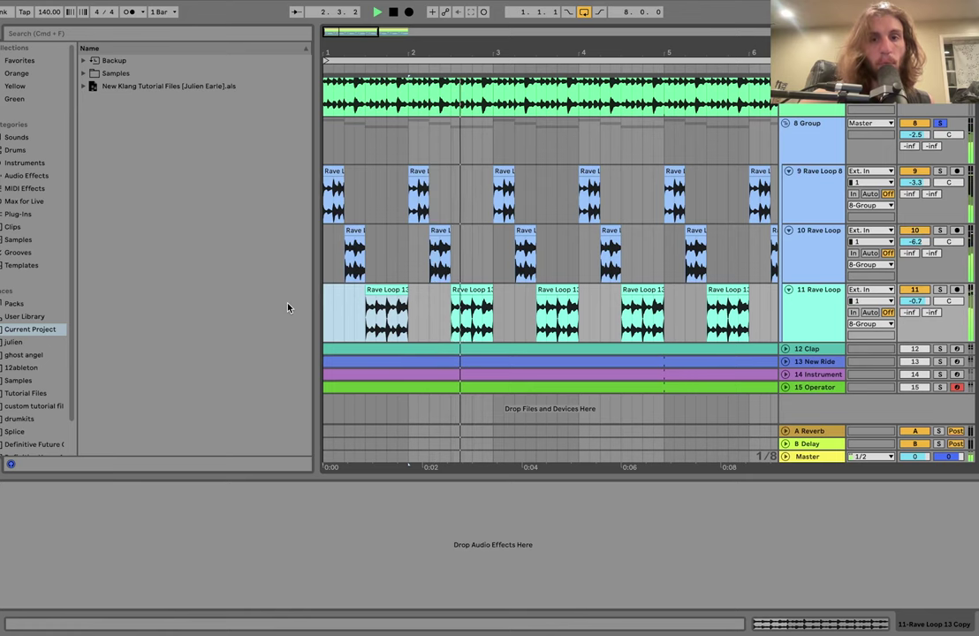
{"action": "key", "text": "space"}
Step: Solo 6 Hihat 5 and display the 8 Group's Compressor and Auto Filter chain during playback
{"action": "scroll", "coordinate": [535, 276], "scroll_direction": "up", "scroll_amount": 5}
{"action": "scroll", "coordinate": [536, 276], "scroll_direction": "up", "scroll_amount": 1}
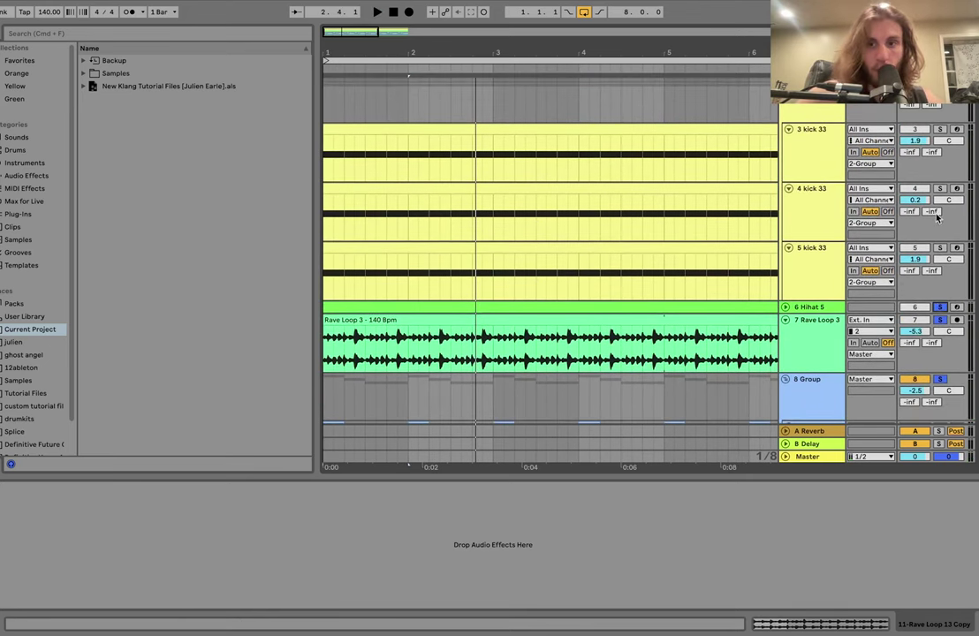
{"action": "left_click", "coordinate": [939, 308]}
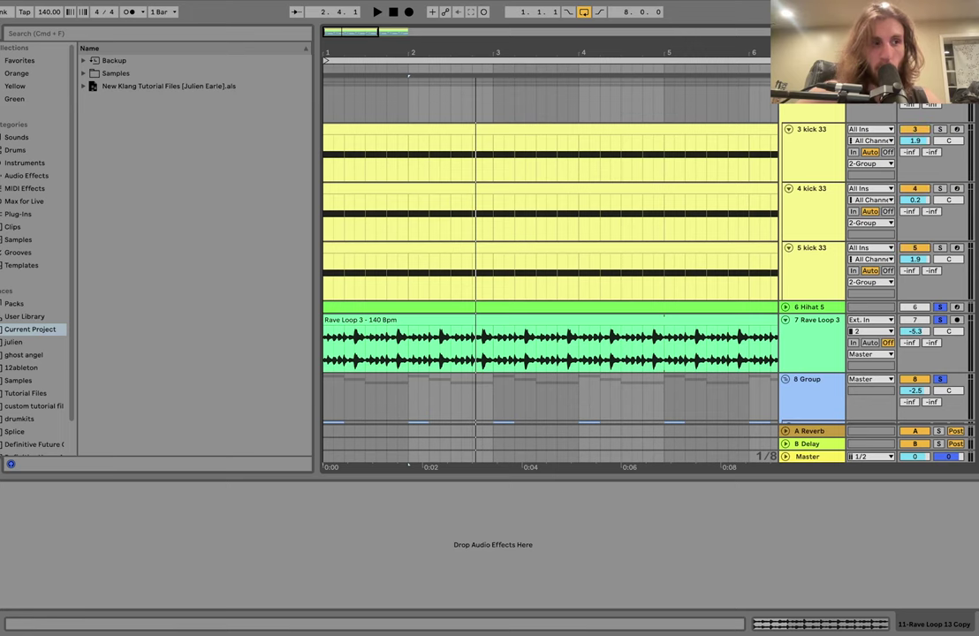
{"action": "key", "text": "space"}
{"action": "scroll", "coordinate": [408, 76], "scroll_direction": "down", "scroll_amount": 10}
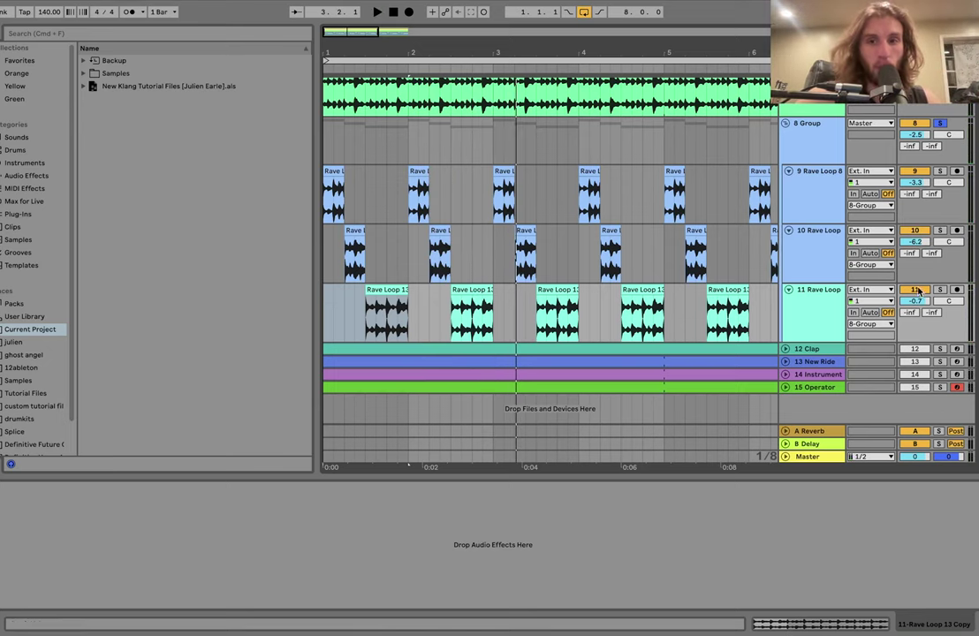
{"action": "left_click", "coordinate": [366, 142]}
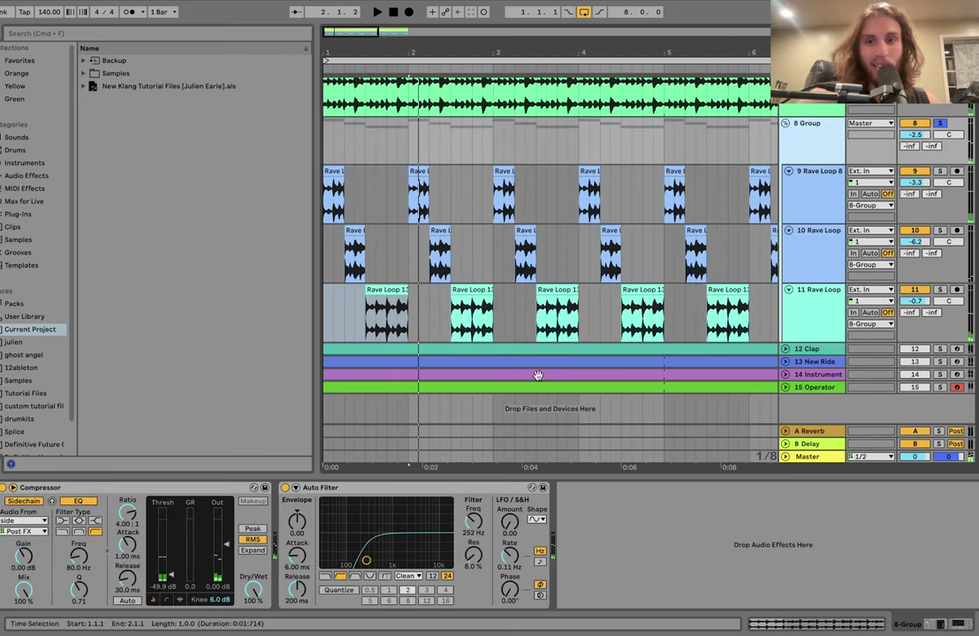
{"action": "key", "text": "space"}
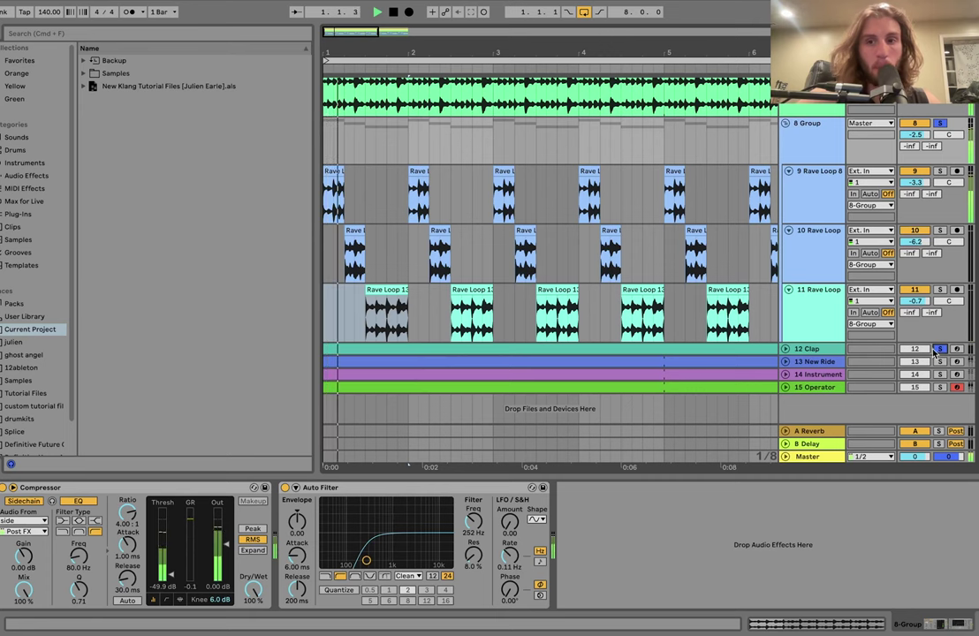
Step: Unfold 12 Clap, show its Clap, Reverb and Overdrive devices, solo it and audition
{"action": "left_click", "coordinate": [785, 349]}
{"action": "left_click", "coordinate": [809, 349]}
{"action": "left_click", "coordinate": [939, 349]}
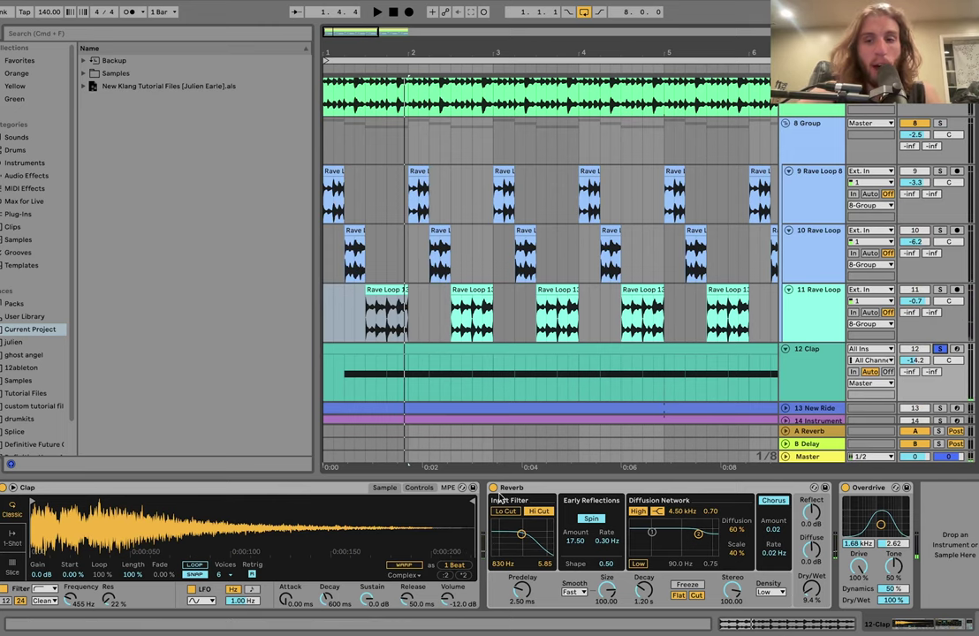
{"action": "key", "text": "space"}
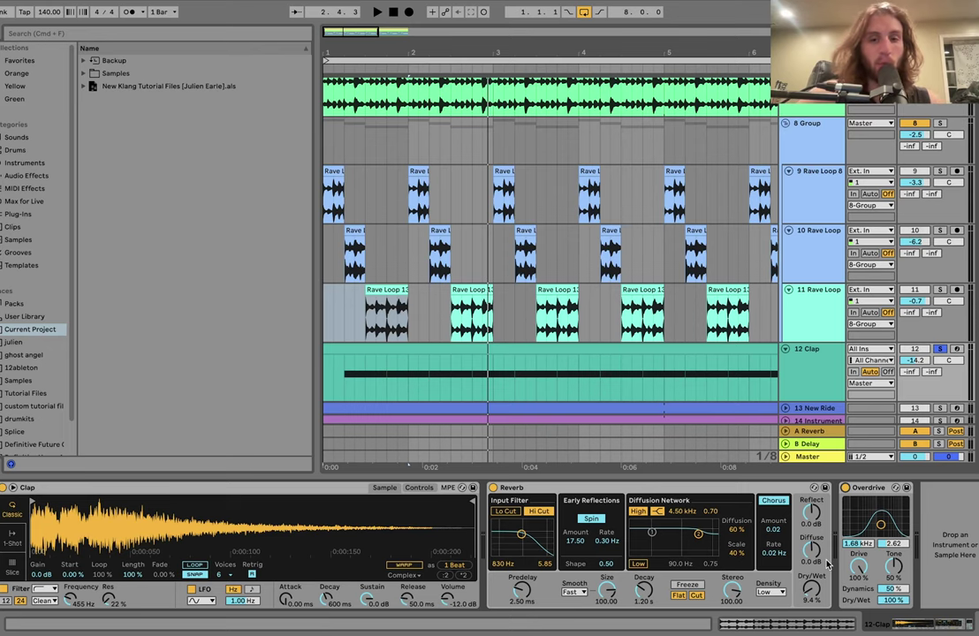
{"action": "key", "text": "space"}
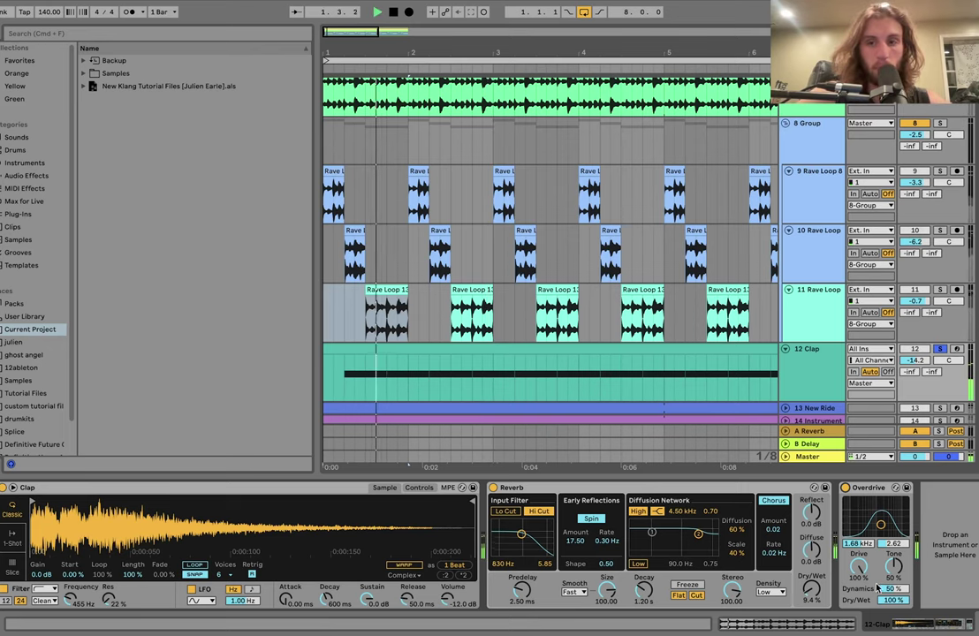
{"action": "scroll", "coordinate": [943, 363], "scroll_direction": "down", "scroll_amount": 3}
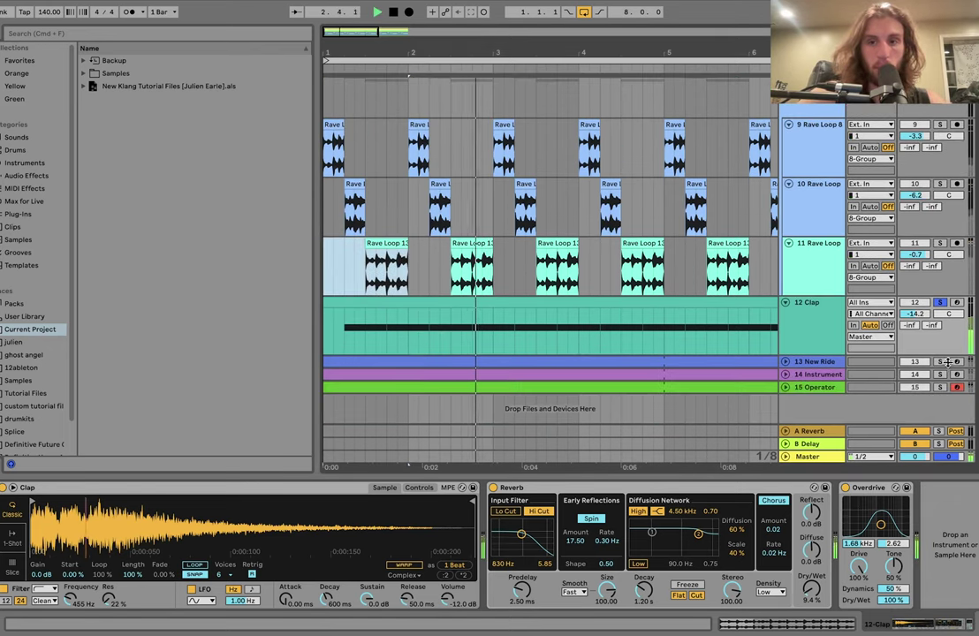
Step: Glance at 13 New Ride and the 2-Group, then show and unfold 14 Instrument's Rack chain
{"action": "left_click", "coordinate": [817, 362]}
{"action": "scroll", "coordinate": [820, 369], "scroll_direction": "up", "scroll_amount": 2}
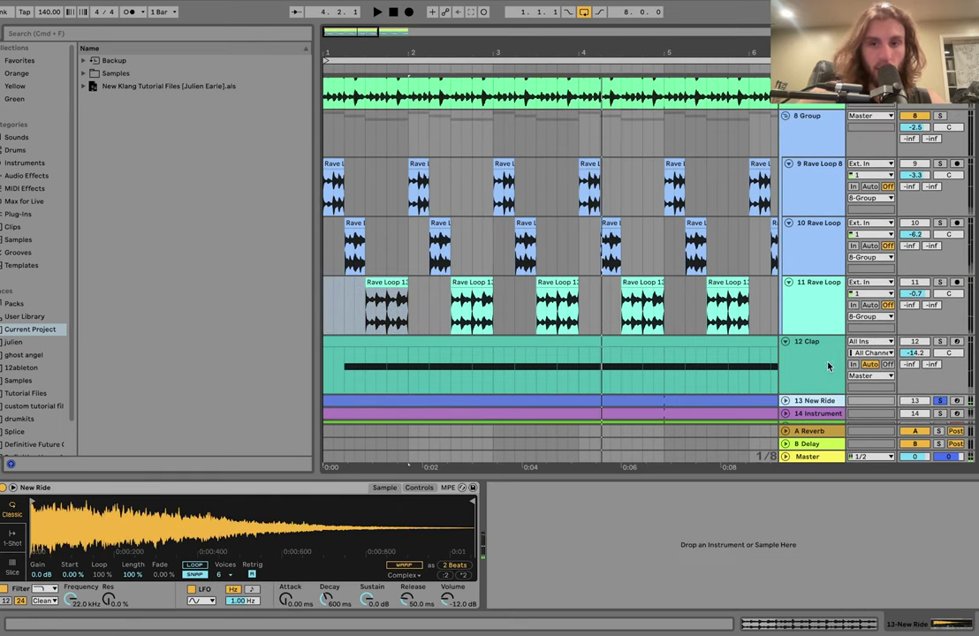
{"action": "scroll", "coordinate": [811, 402], "scroll_direction": "up", "scroll_amount": 7}
{"action": "left_click", "coordinate": [819, 129]}
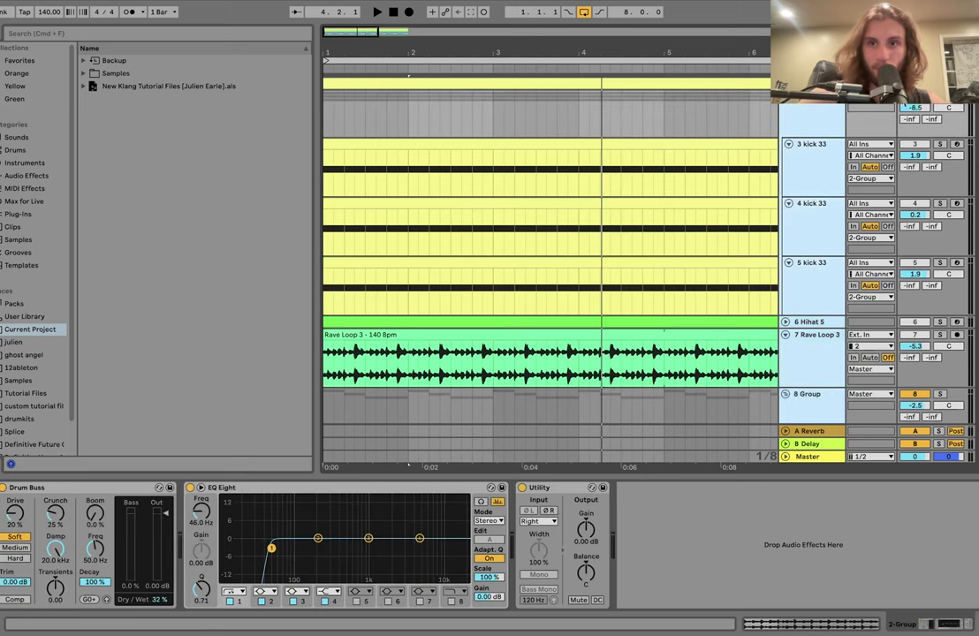
{"action": "key", "text": "space"}
{"action": "scroll", "coordinate": [816, 246], "scroll_direction": "down", "scroll_amount": 8}
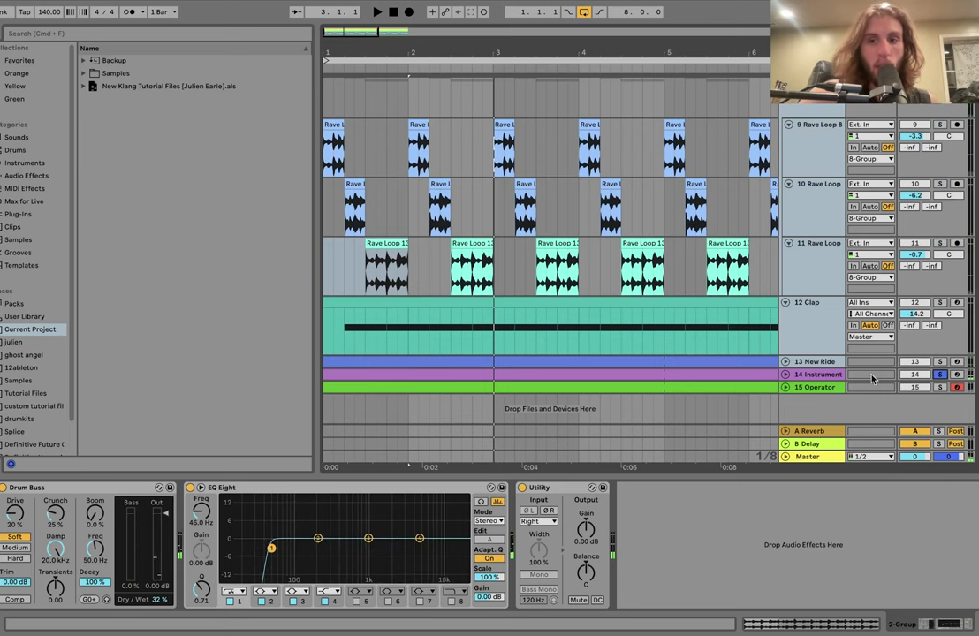
{"action": "left_click", "coordinate": [825, 375]}
{"action": "left_click", "coordinate": [785, 374]}
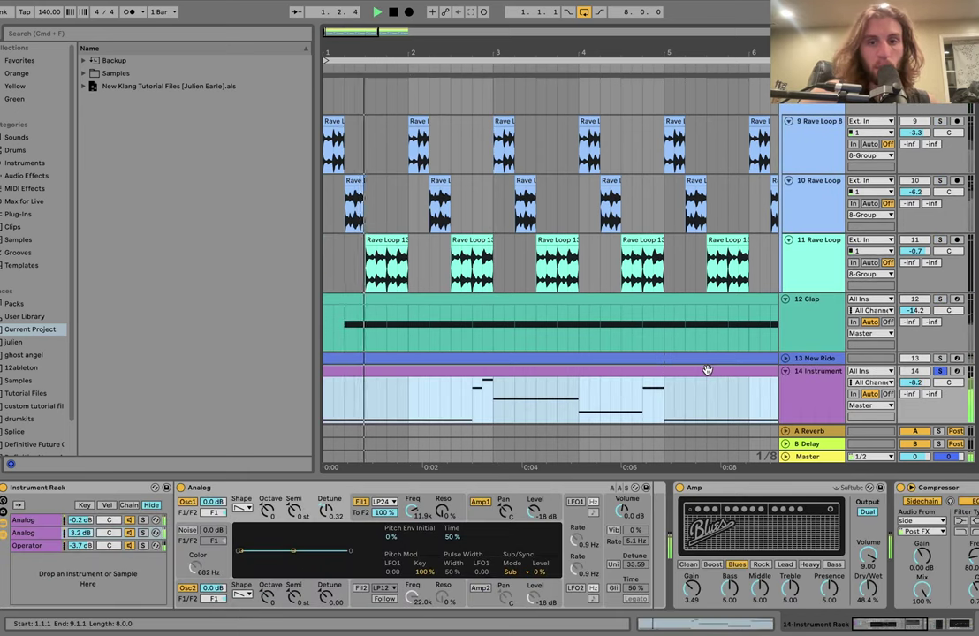
Step: Open the 14 Instrument MIDI clip in the piano roll and select its B0 note
{"action": "double_click", "coordinate": [707, 376]}
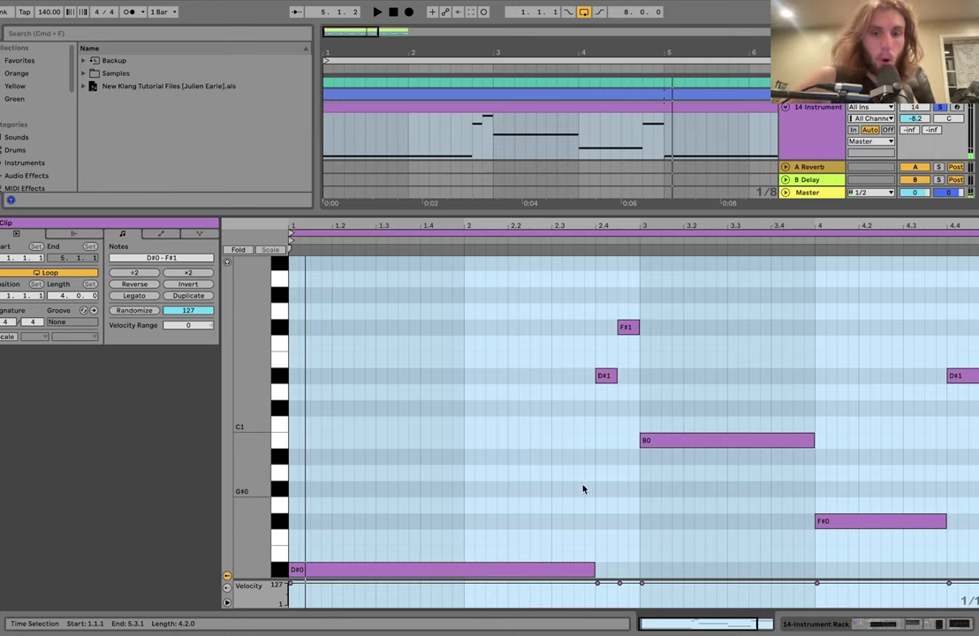
{"action": "left_click", "coordinate": [539, 573]}
{"action": "left_click", "coordinate": [753, 440]}
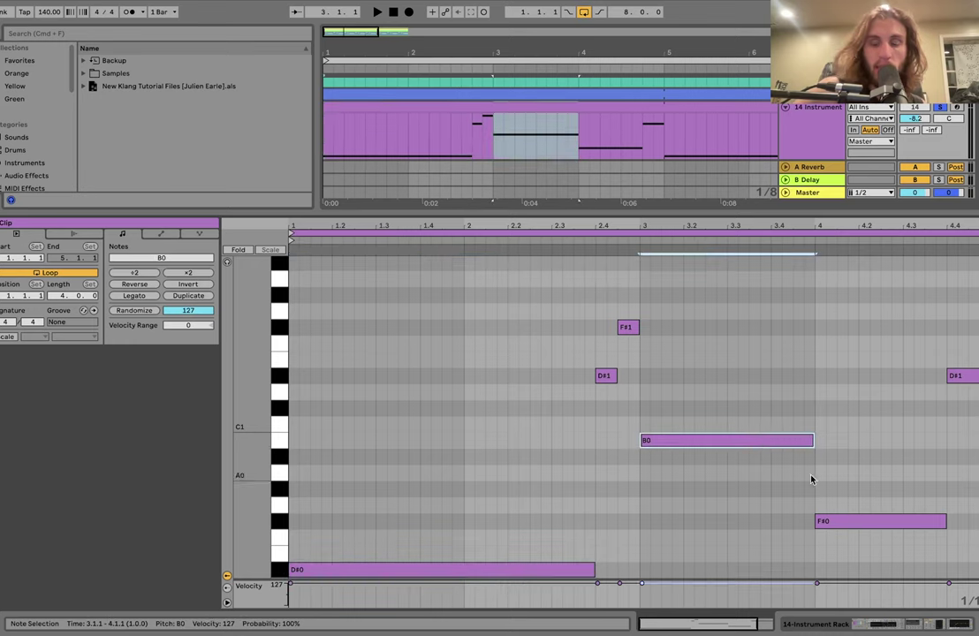
{"action": "left_click", "coordinate": [839, 522]}
{"action": "left_click", "coordinate": [753, 441]}
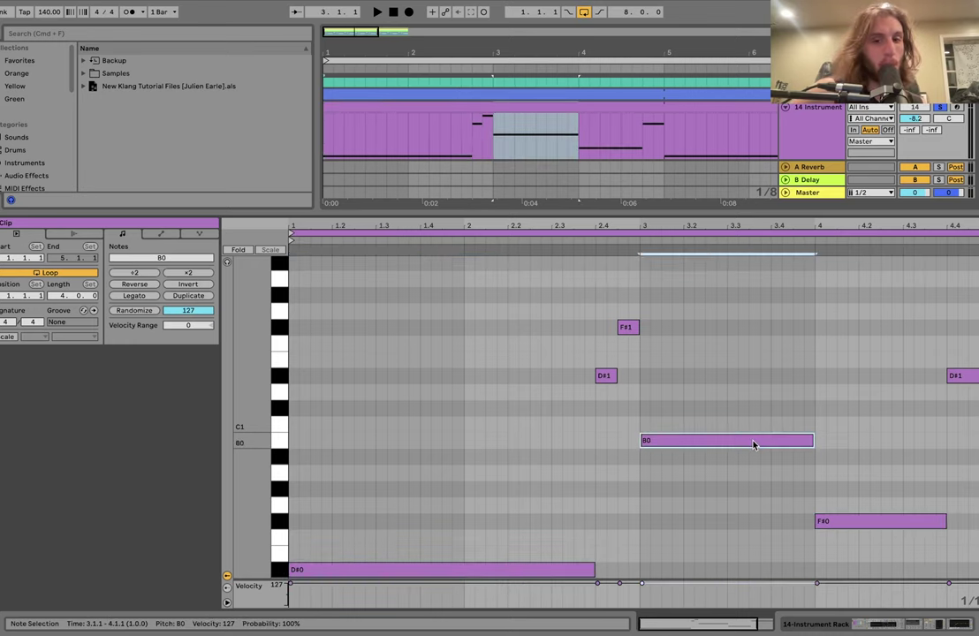
Step: Audition B0 lowered to A#0, then restore it to B0 and deselect it
{"action": "key", "text": "Down"}
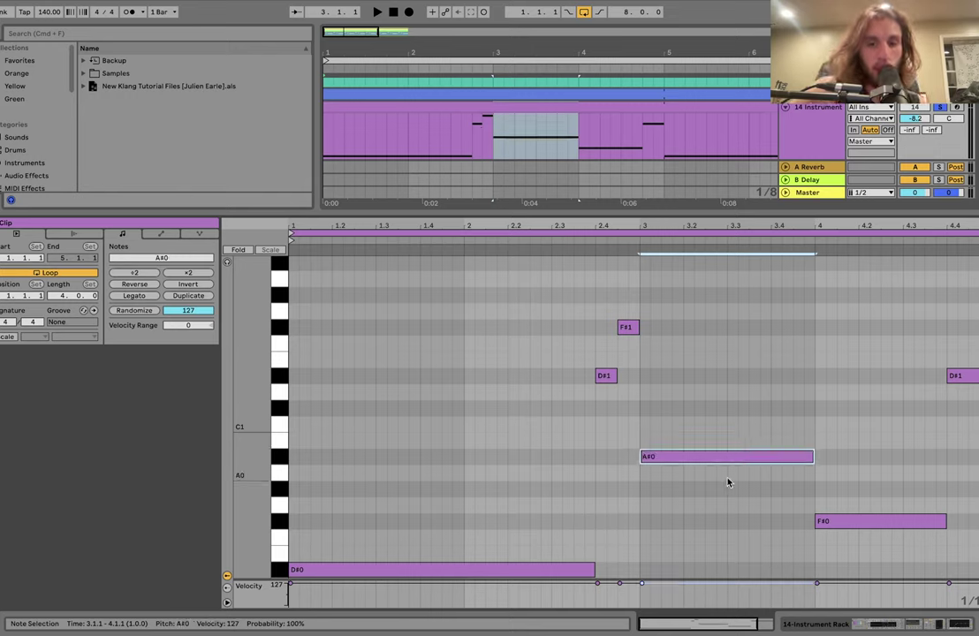
{"action": "key", "text": "space"}
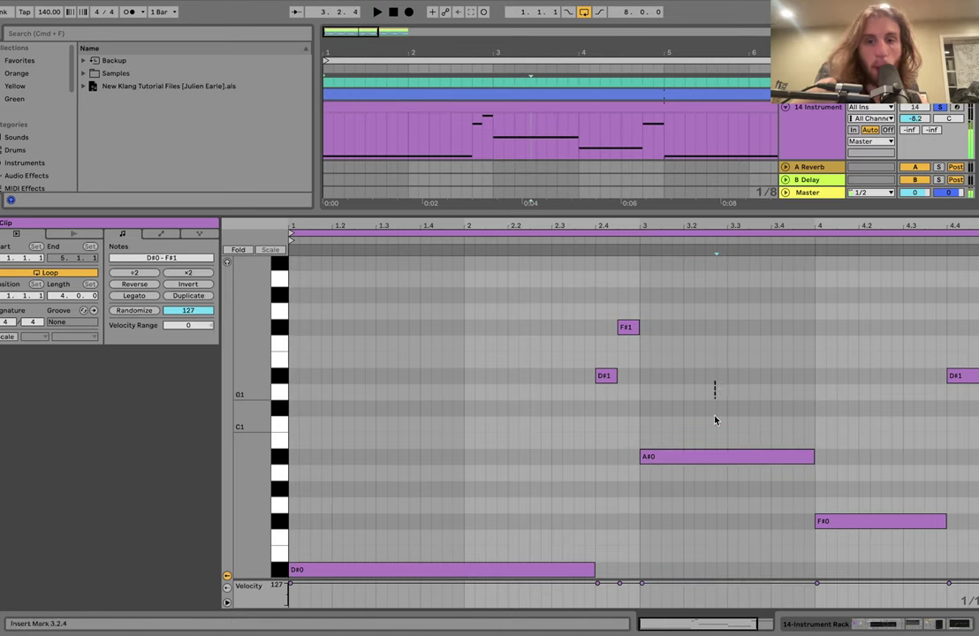
{"action": "key", "text": "Up"}
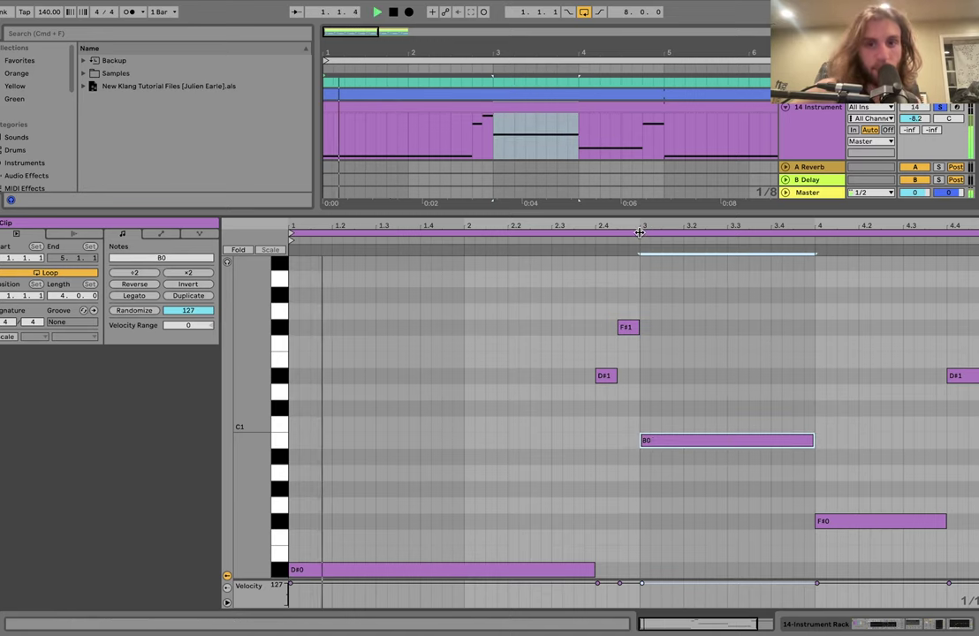
{"action": "left_click", "coordinate": [651, 239]}
{"action": "left_click", "coordinate": [705, 336]}
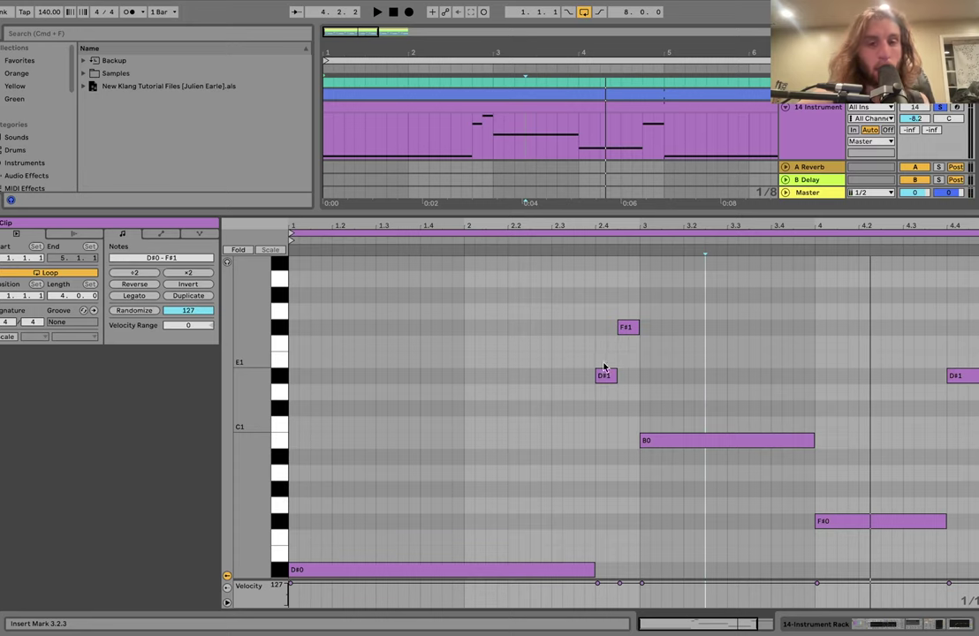
Step: Select the F#1 note, then select the 14 Instrument track and play
{"action": "left_click", "coordinate": [627, 327]}
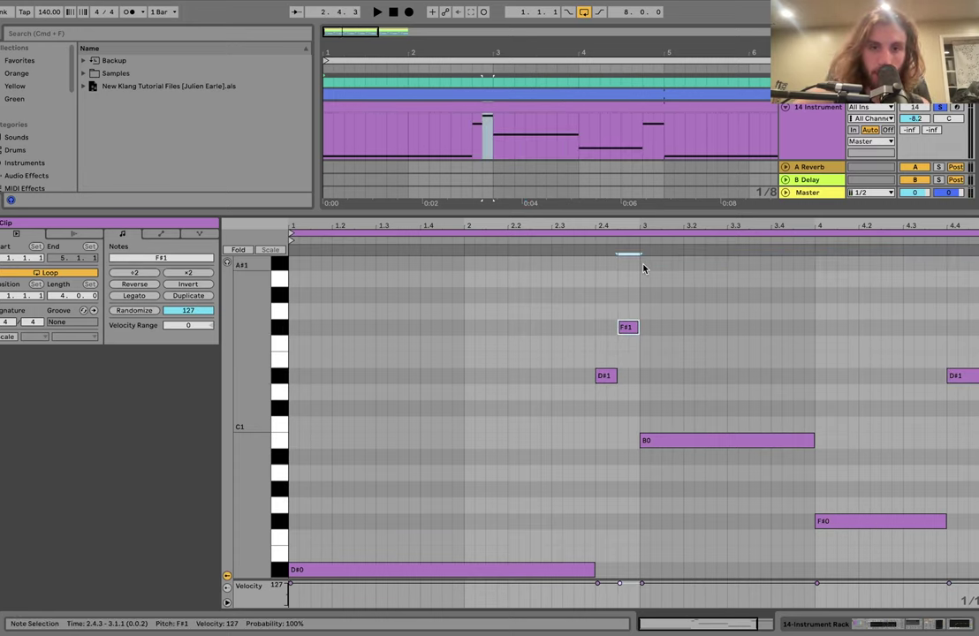
{"action": "left_click", "coordinate": [825, 123]}
{"action": "key", "text": "space"}
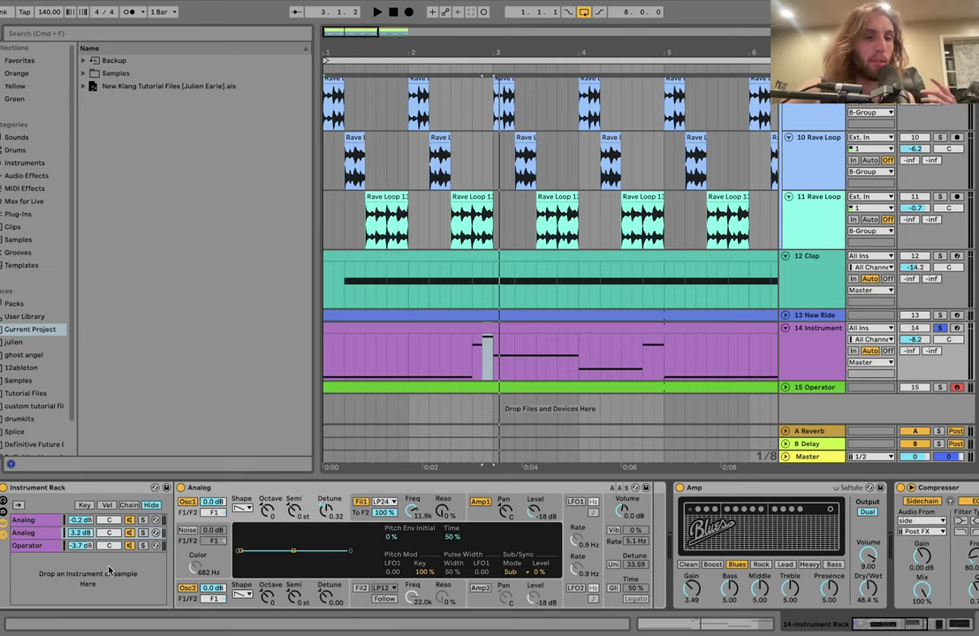
Step: Solo the first Analog chain and step through Analog 2, Operator and Analog 1 chains
{"action": "left_click", "coordinate": [142, 521]}
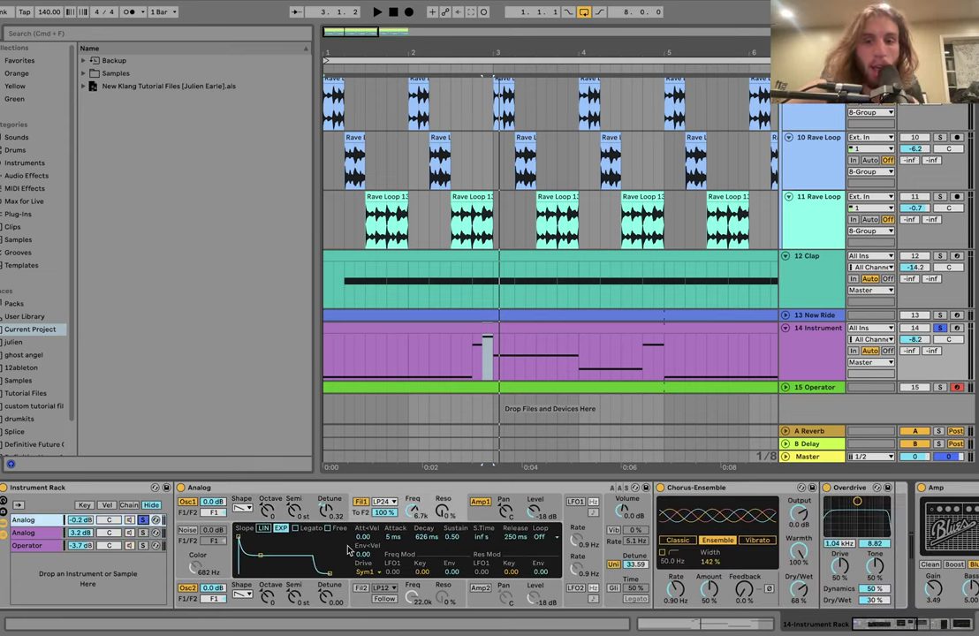
{"action": "key", "text": "space"}
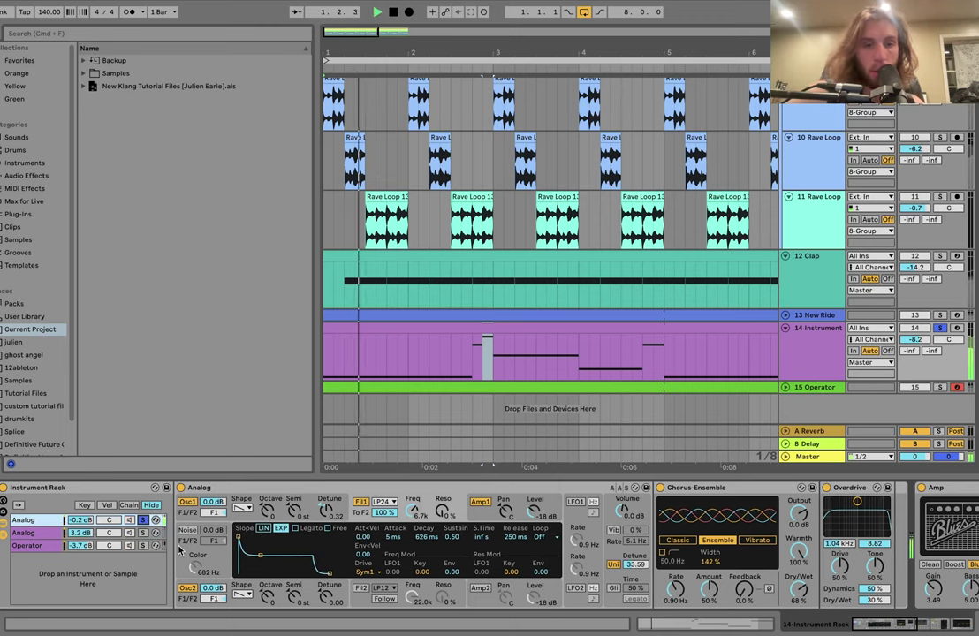
{"action": "left_click", "coordinate": [144, 533]}
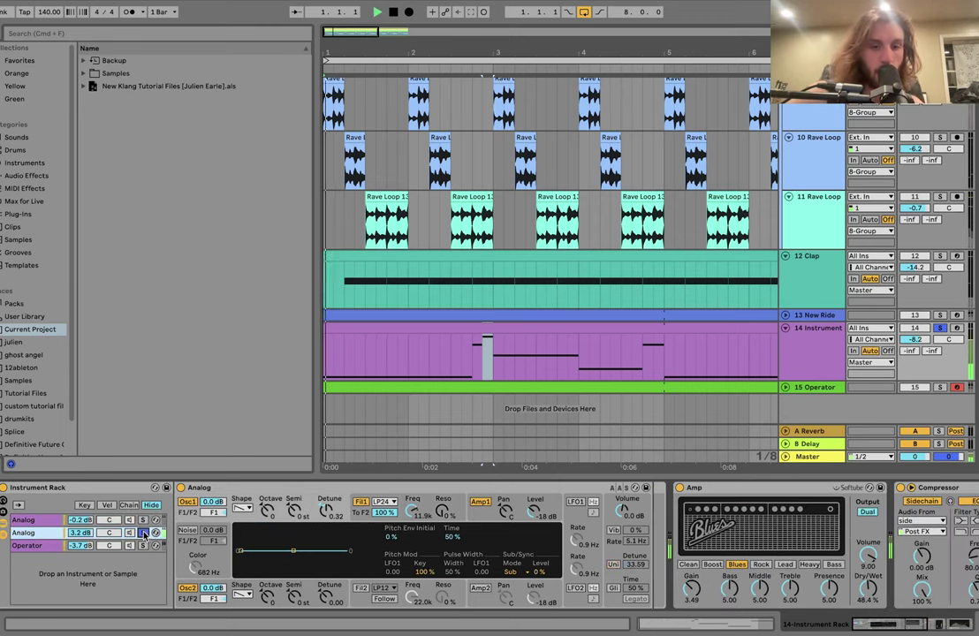
{"action": "left_click", "coordinate": [145, 546]}
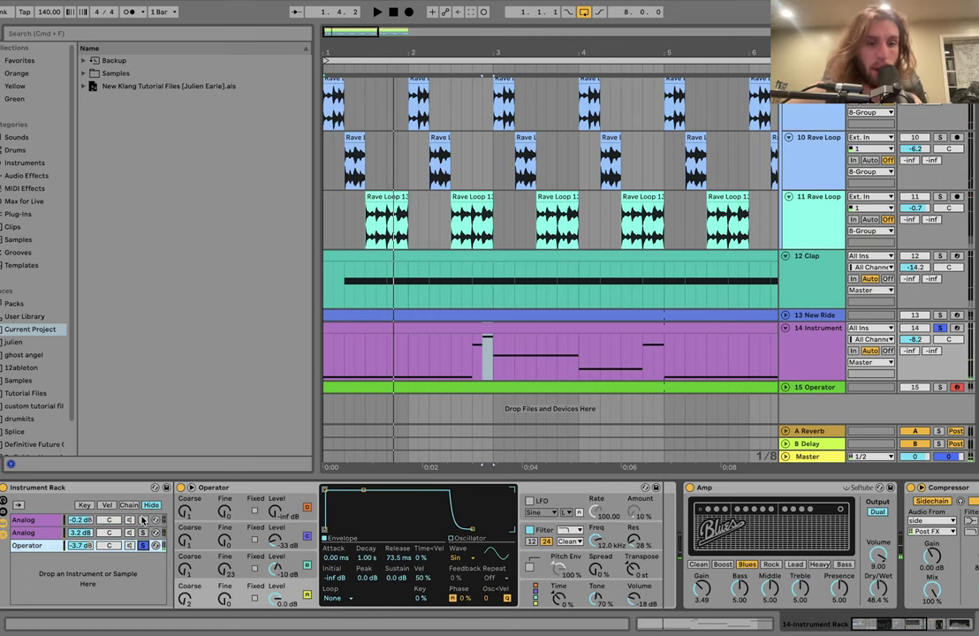
{"action": "left_click", "coordinate": [143, 520]}
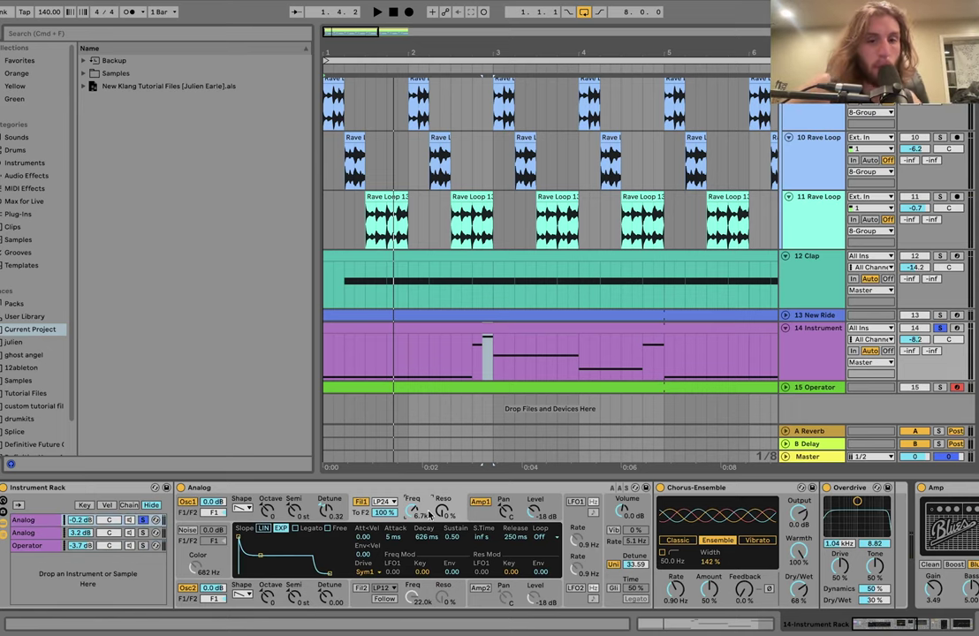
Step: Audition the first Analog chain with its Overdrive effect switched off
{"action": "scroll", "coordinate": [644, 531], "scroll_direction": "right", "scroll_amount": 3}
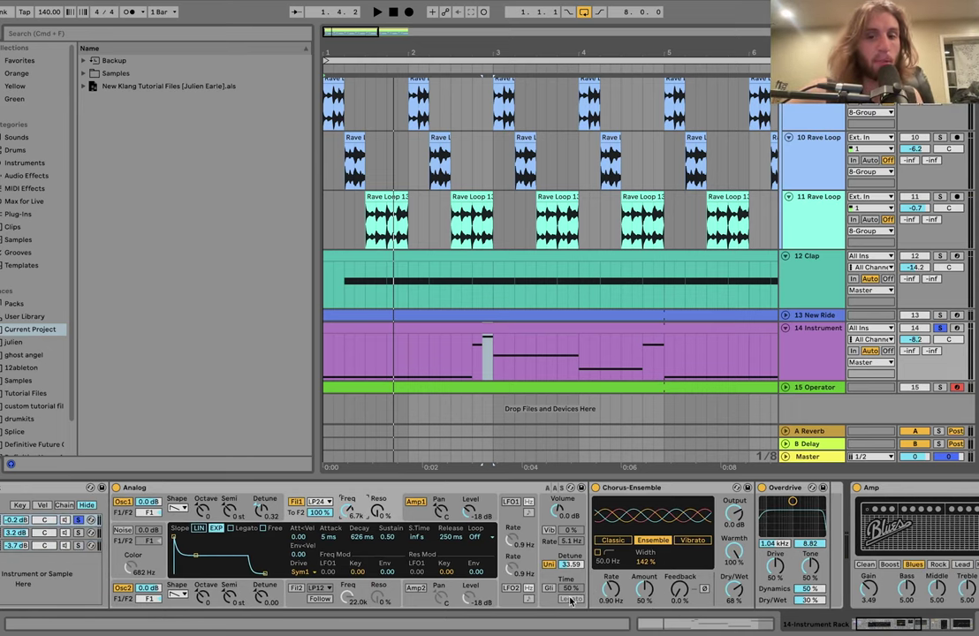
{"action": "scroll", "coordinate": [552, 609], "scroll_direction": "right", "scroll_amount": 3}
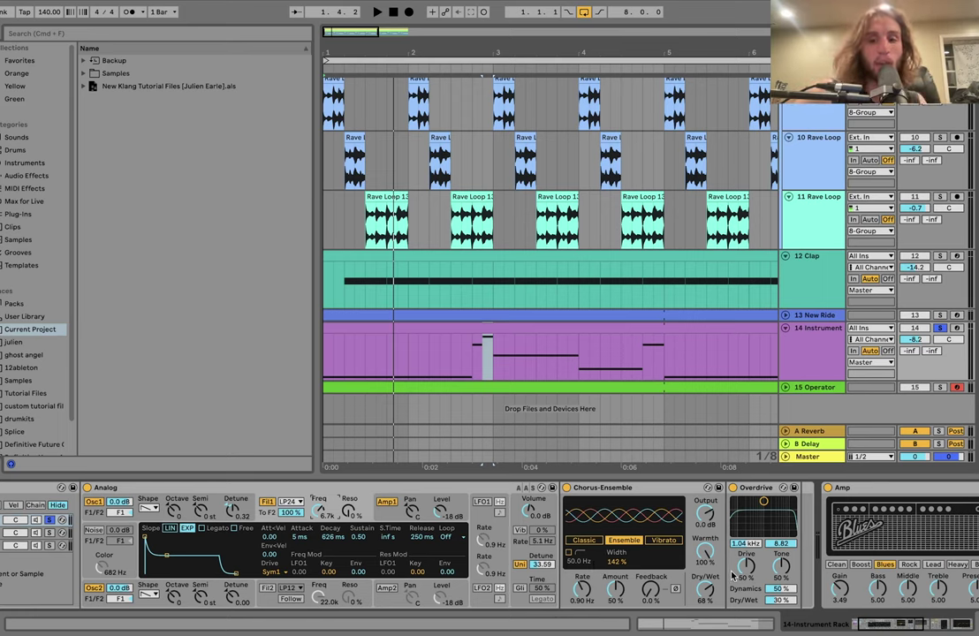
{"action": "left_click", "coordinate": [733, 488]}
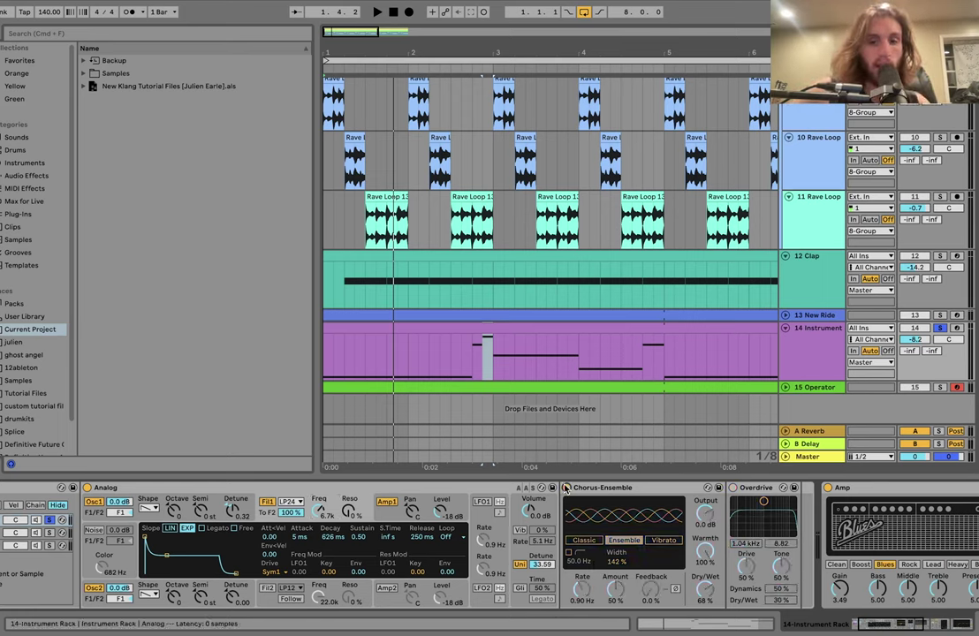
{"action": "key", "text": "space"}
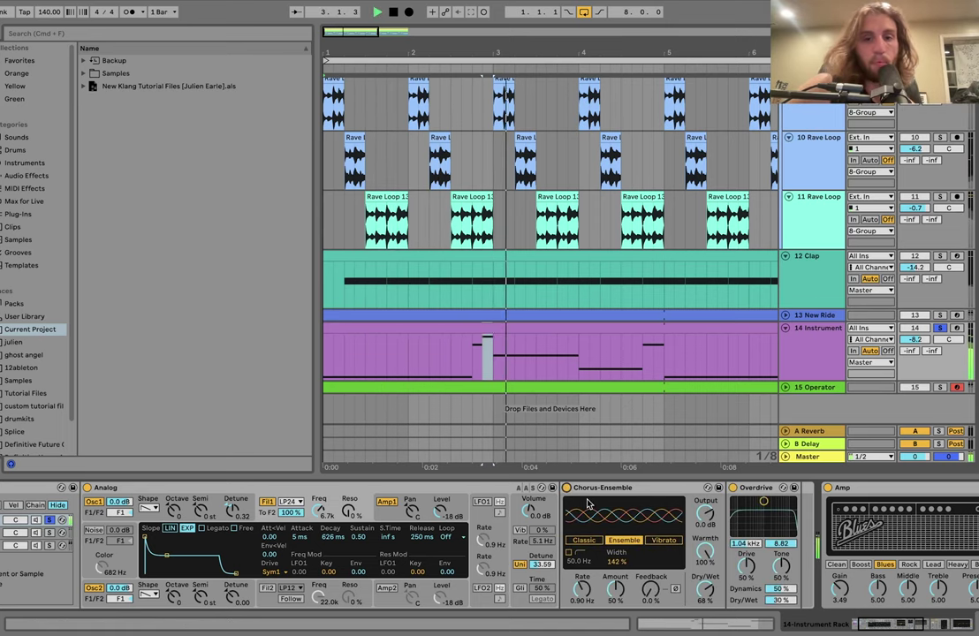
{"action": "key", "text": "space"}
Step: Compare the second Analog layer's devices during playback, then return to the first
{"action": "scroll", "coordinate": [589, 504], "scroll_direction": "left", "scroll_amount": 3}
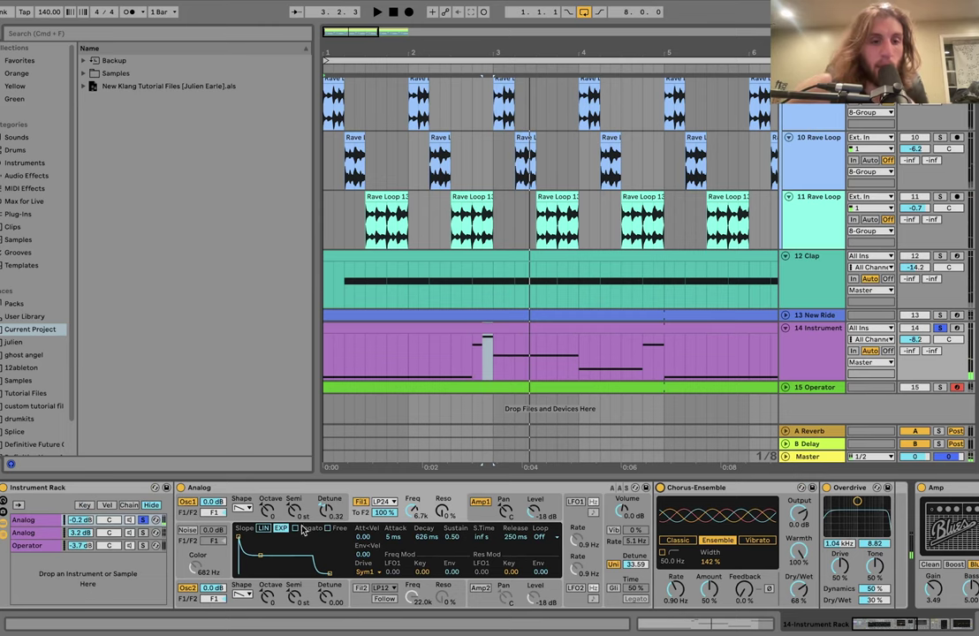
{"action": "left_click", "coordinate": [144, 534]}
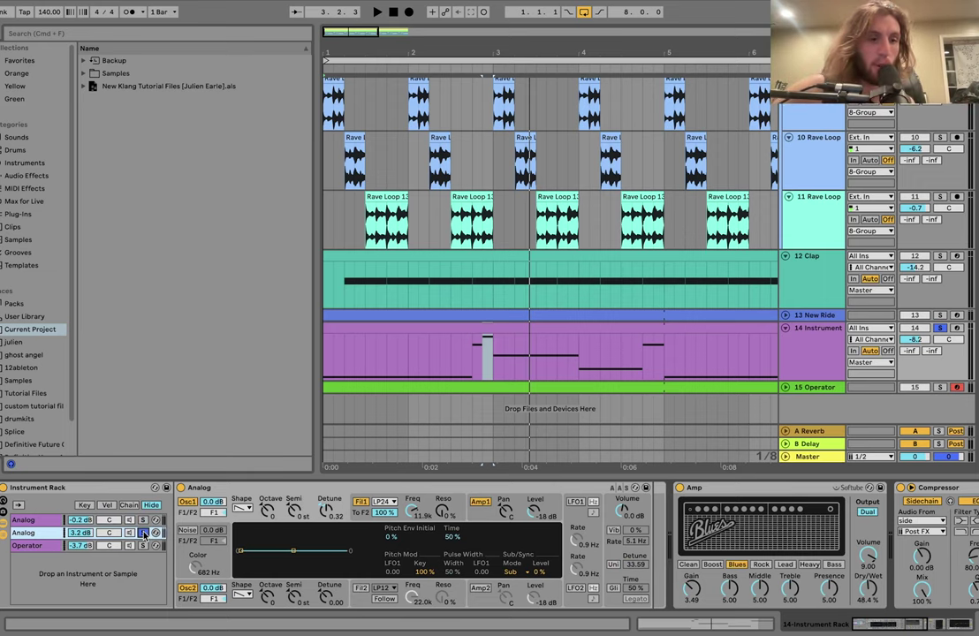
{"action": "key", "text": "space"}
{"action": "left_click", "coordinate": [144, 521]}
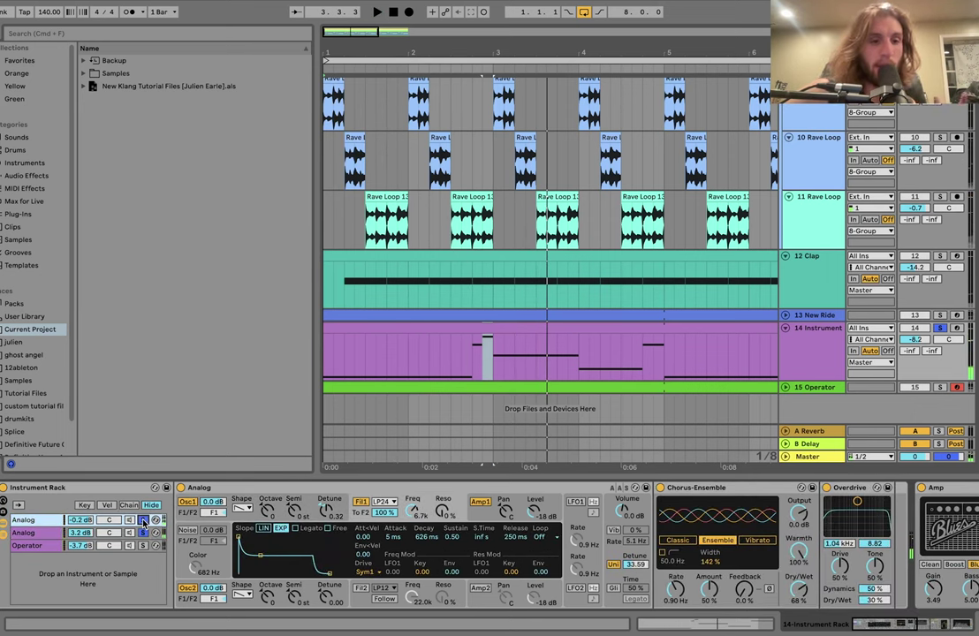
Step: Solo the Operator chain in the rack and audition it alone
{"action": "left_click", "coordinate": [144, 546]}
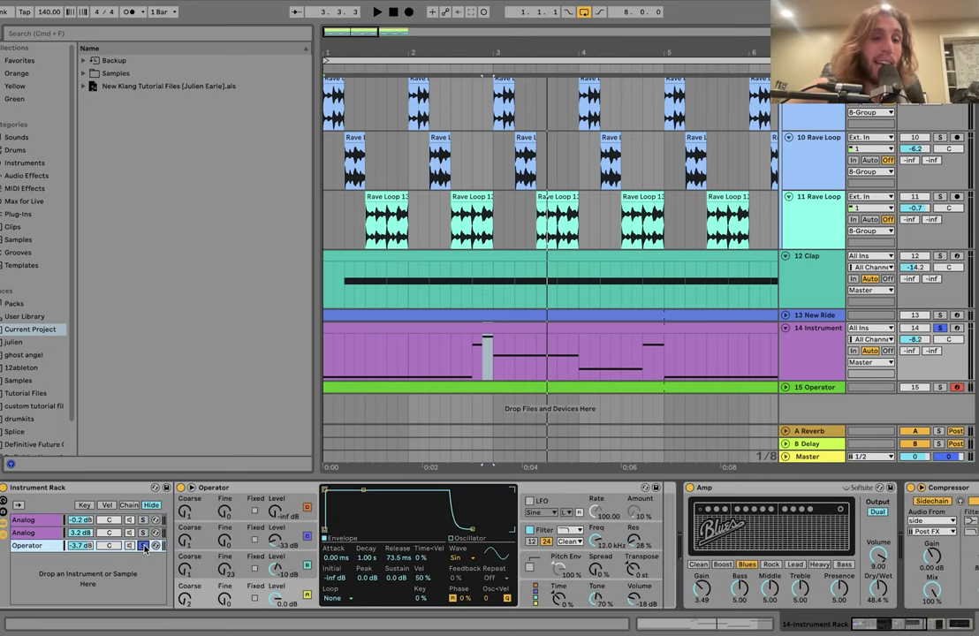
{"action": "key", "text": "space"}
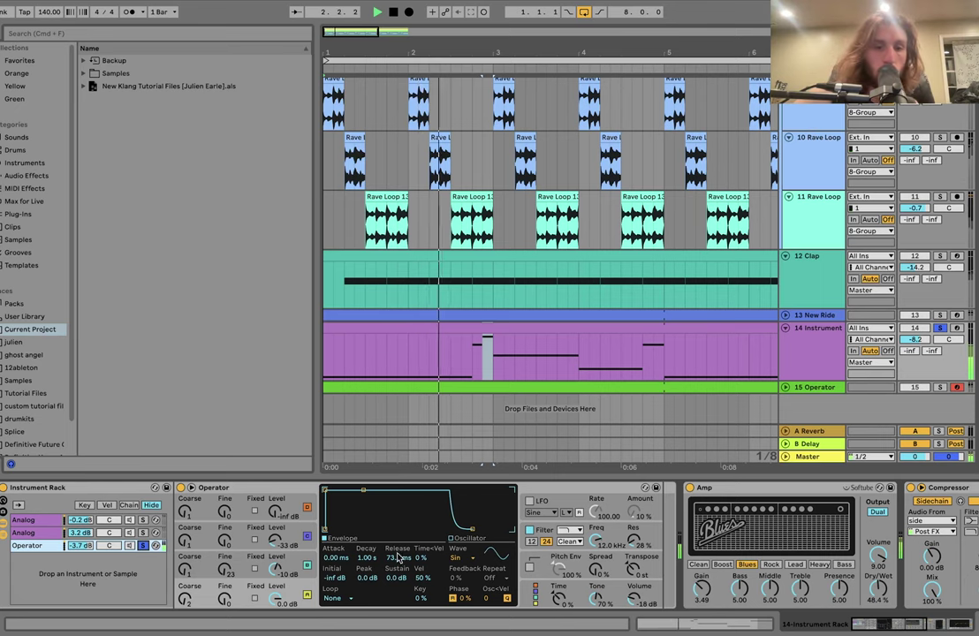
{"action": "key", "text": "space"}
{"action": "left_click", "coordinate": [144, 546]}
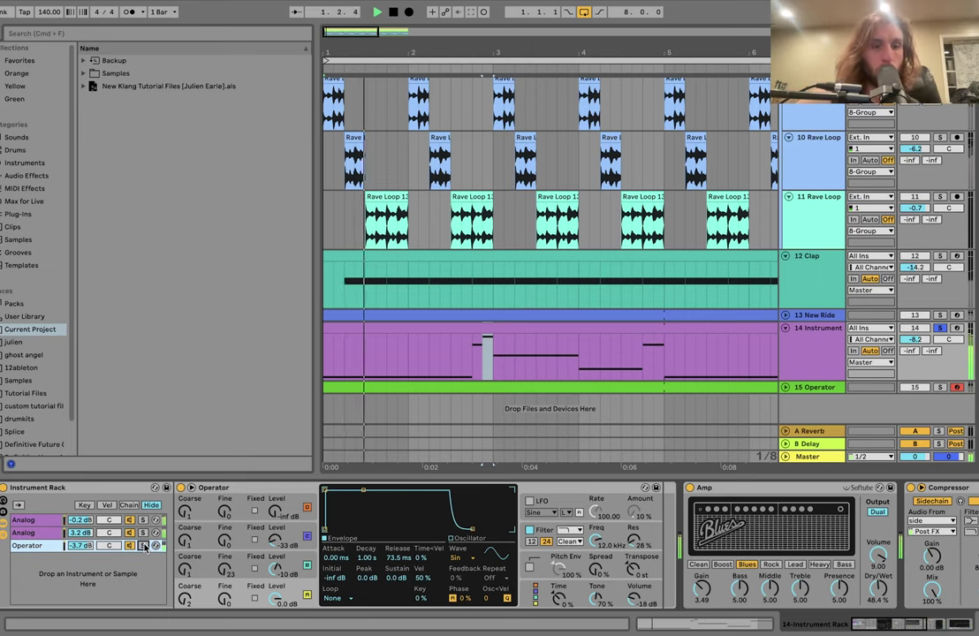
{"action": "key", "text": "space"}
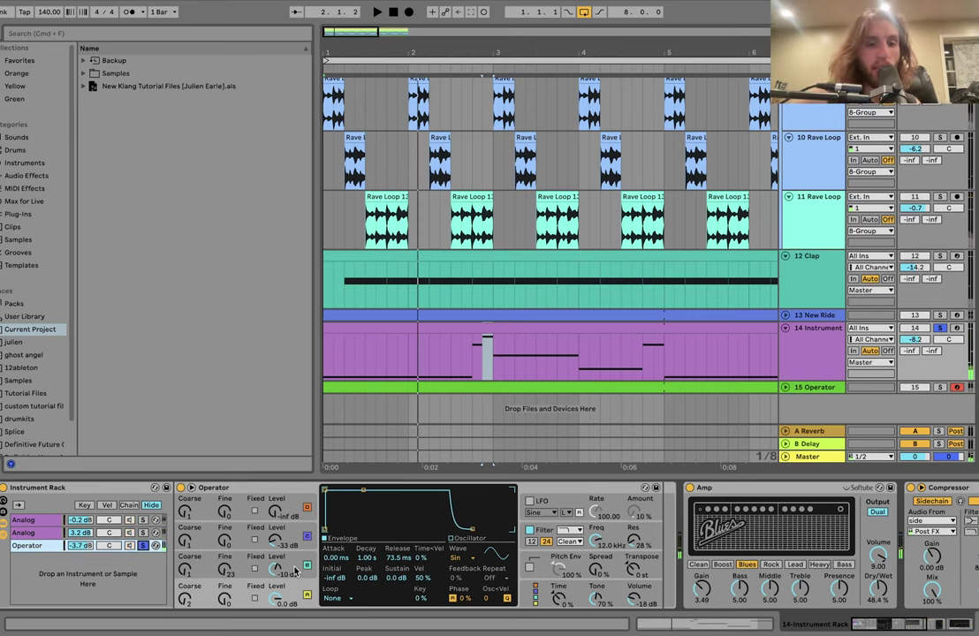
Step: Inspect the Operator's third, second and fourth oscillator envelopes
{"action": "left_click", "coordinate": [294, 567]}
{"action": "left_click", "coordinate": [290, 534]}
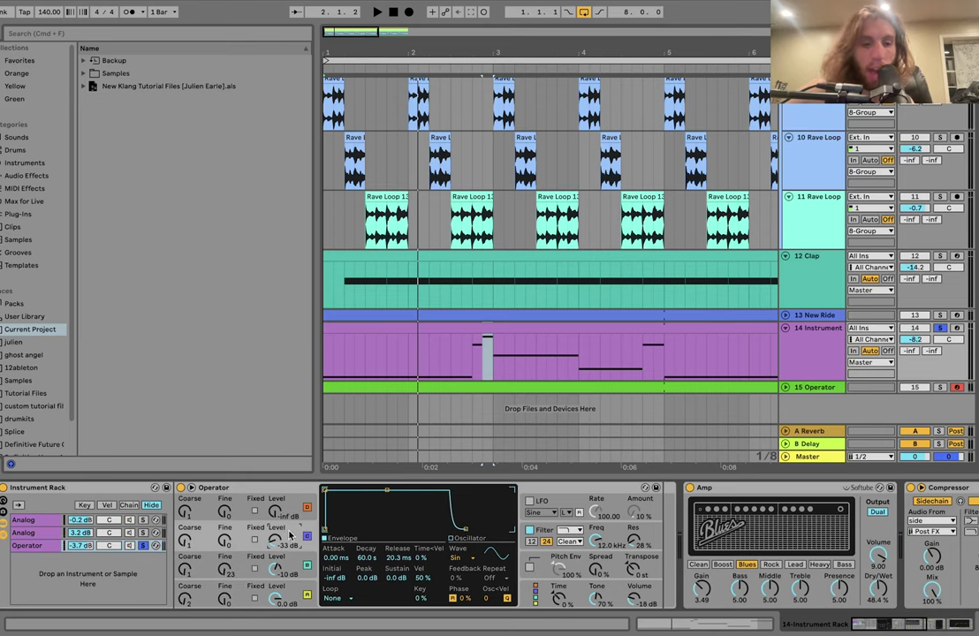
{"action": "left_click", "coordinate": [202, 597]}
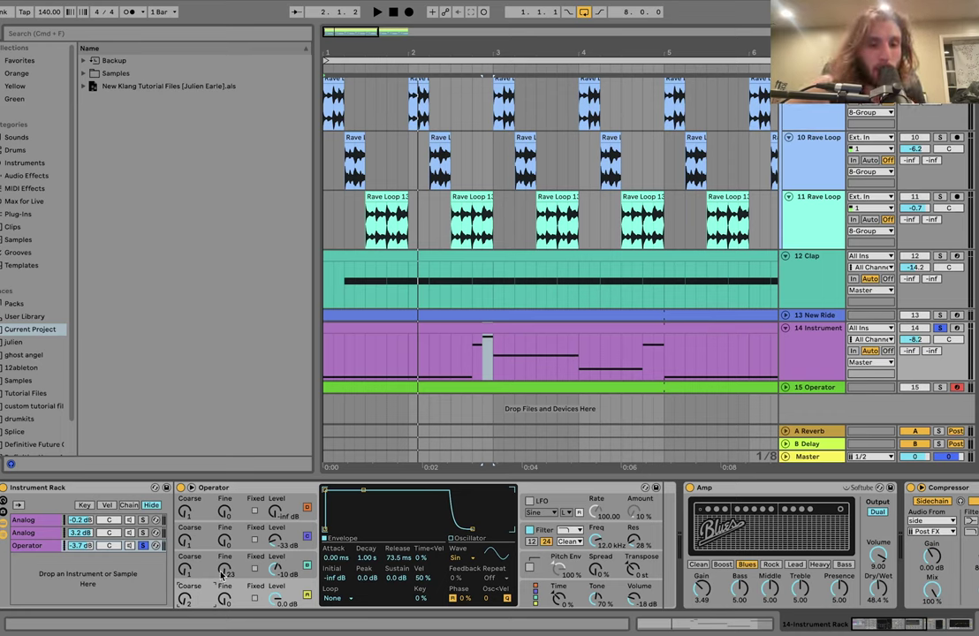
{"action": "key", "text": "space"}
Step: Show Operator's filter, audition the shaper set to Off, then restore it to Hard
{"action": "left_click", "coordinate": [542, 530]}
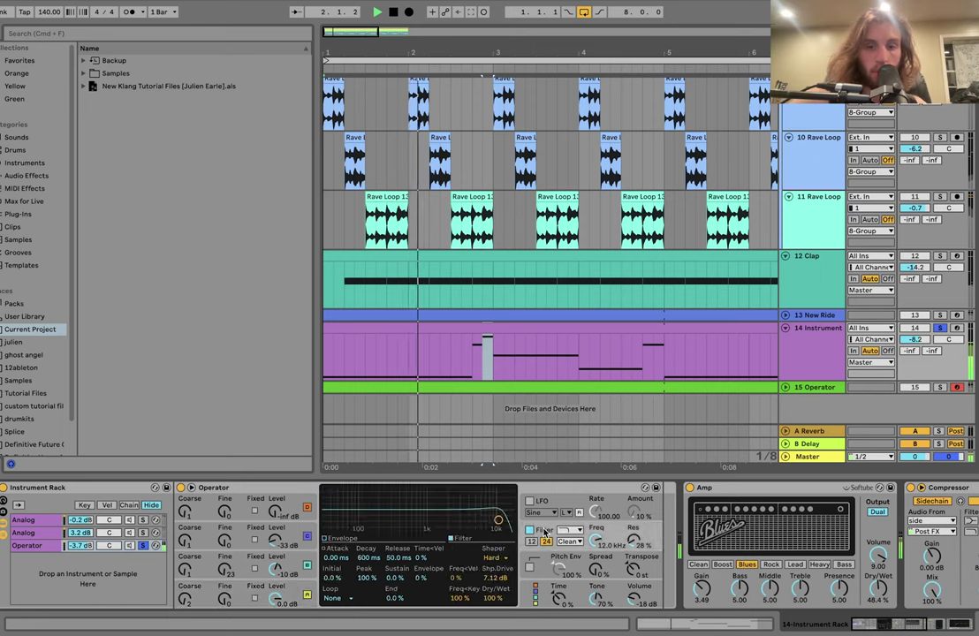
{"action": "key", "text": "space"}
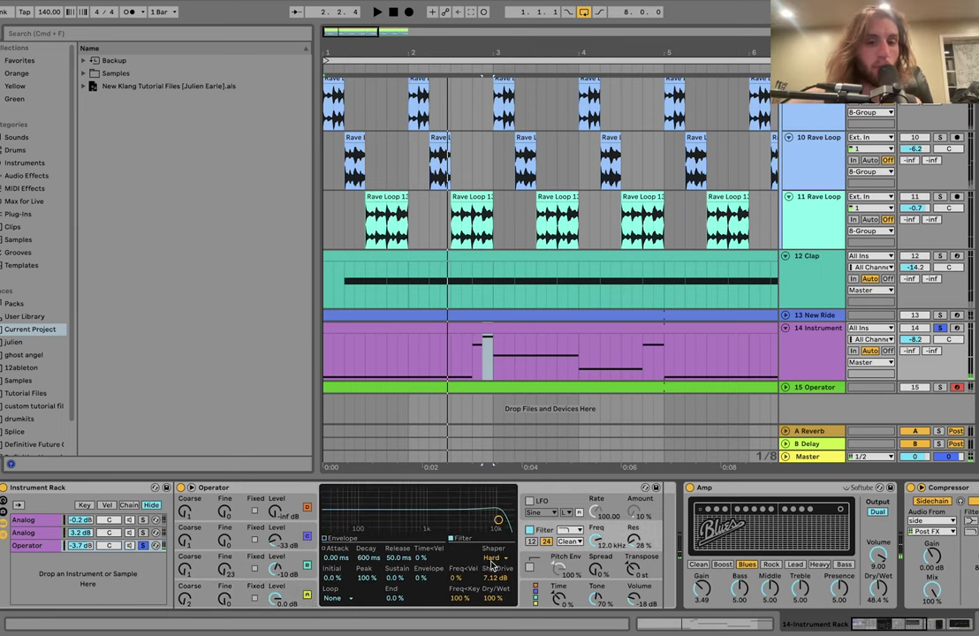
{"action": "left_click", "coordinate": [495, 558]}
{"action": "left_click", "coordinate": [490, 567]}
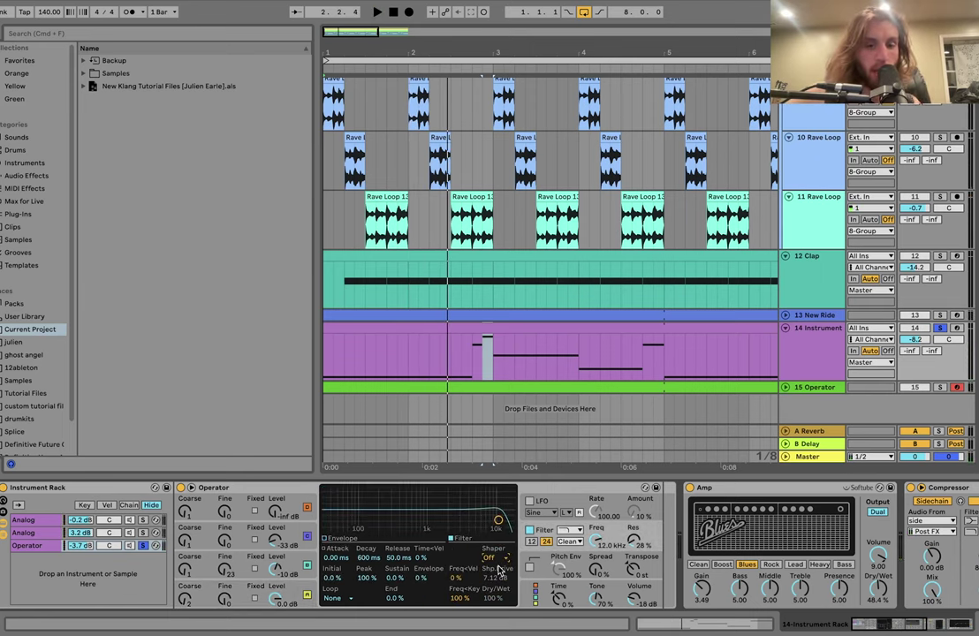
{"action": "key", "text": "space"}
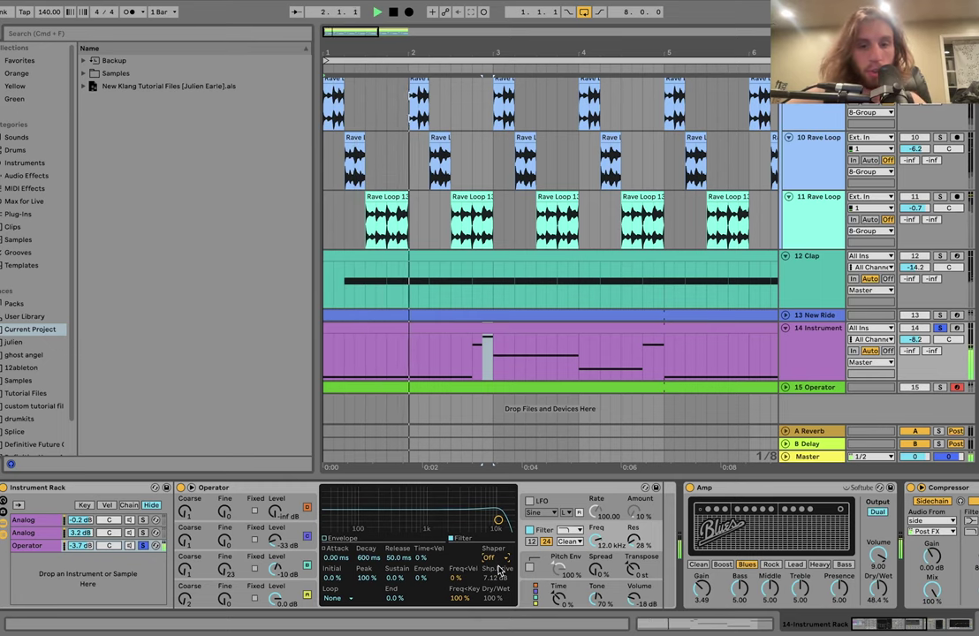
{"action": "key", "text": "Down"}
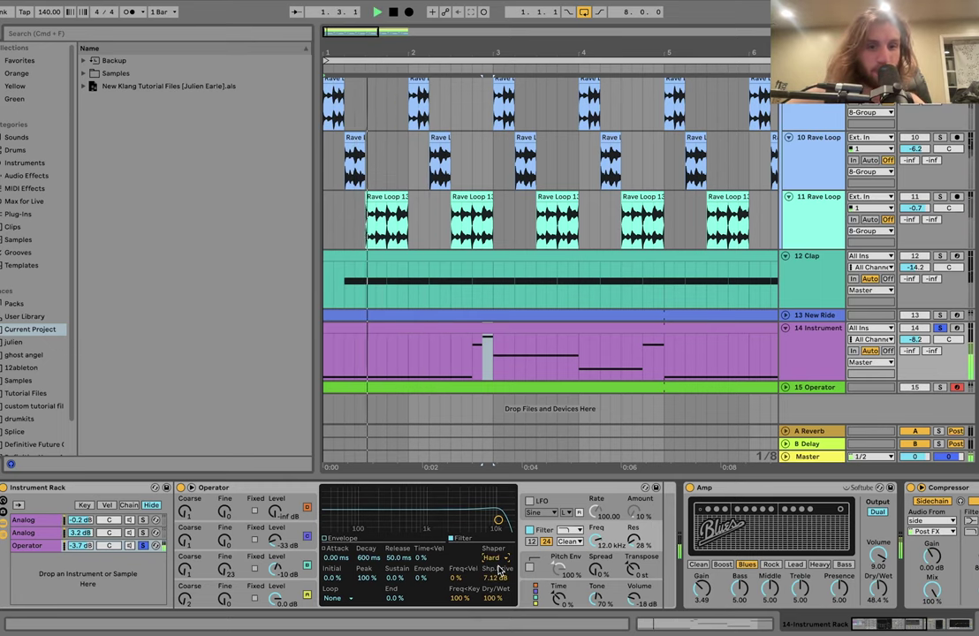
{"action": "scroll", "coordinate": [581, 543], "scroll_direction": "right", "scroll_amount": 10}
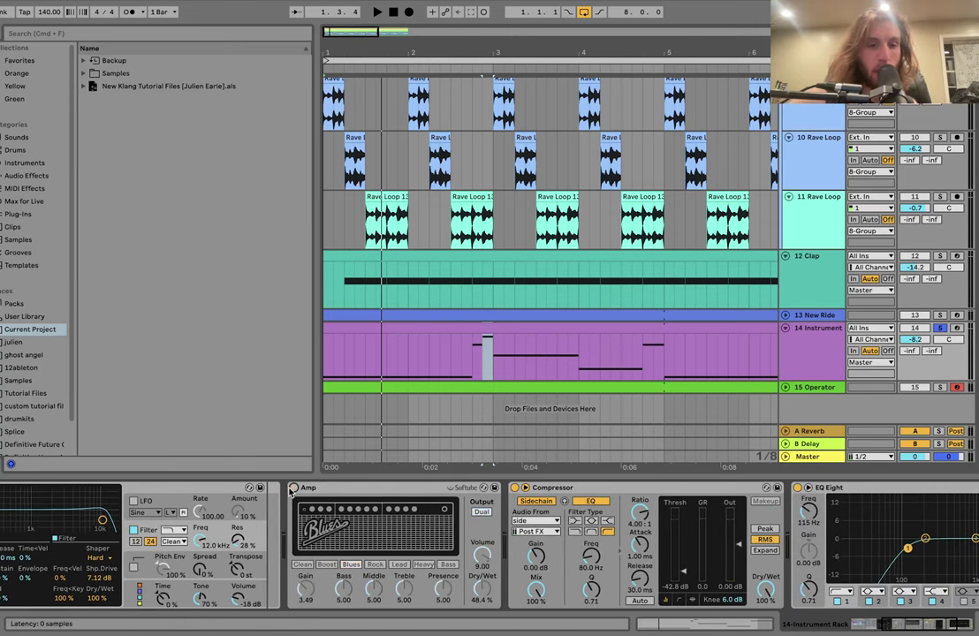
Step: Switch the Amp effect back on and replay from the start
{"action": "key", "text": "space"}
{"action": "left_click", "coordinate": [293, 487]}
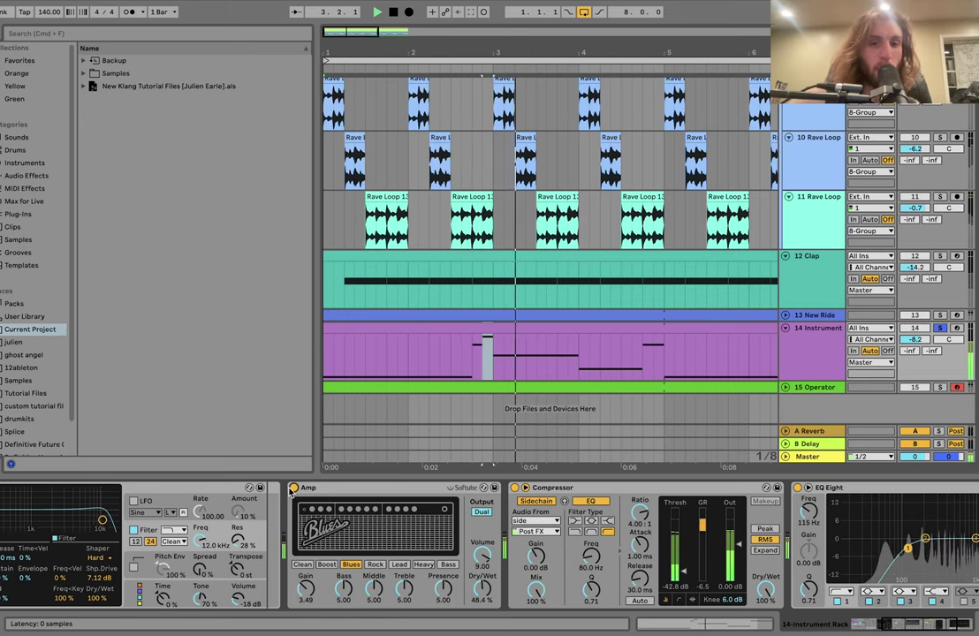
{"action": "scroll", "coordinate": [181, 528], "scroll_direction": "left", "scroll_amount": 10}
{"action": "key", "text": "space"}
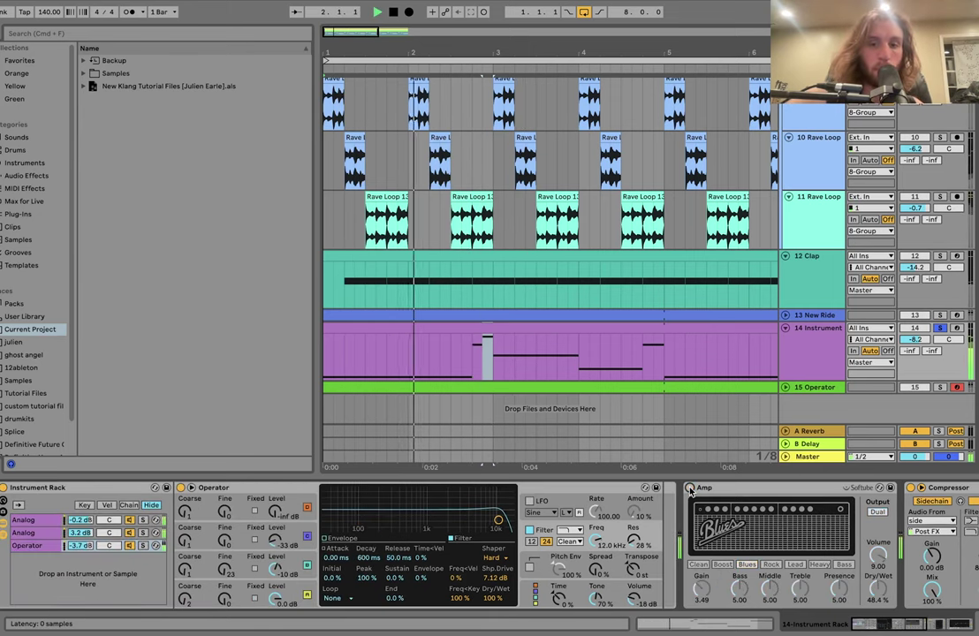
Step: Unsolo the tracks, then select and unfold track 15 Operator to show its clip
{"action": "scroll", "coordinate": [690, 491], "scroll_direction": "right", "scroll_amount": 10}
{"action": "scroll", "coordinate": [690, 491], "scroll_direction": "right", "scroll_amount": 2}
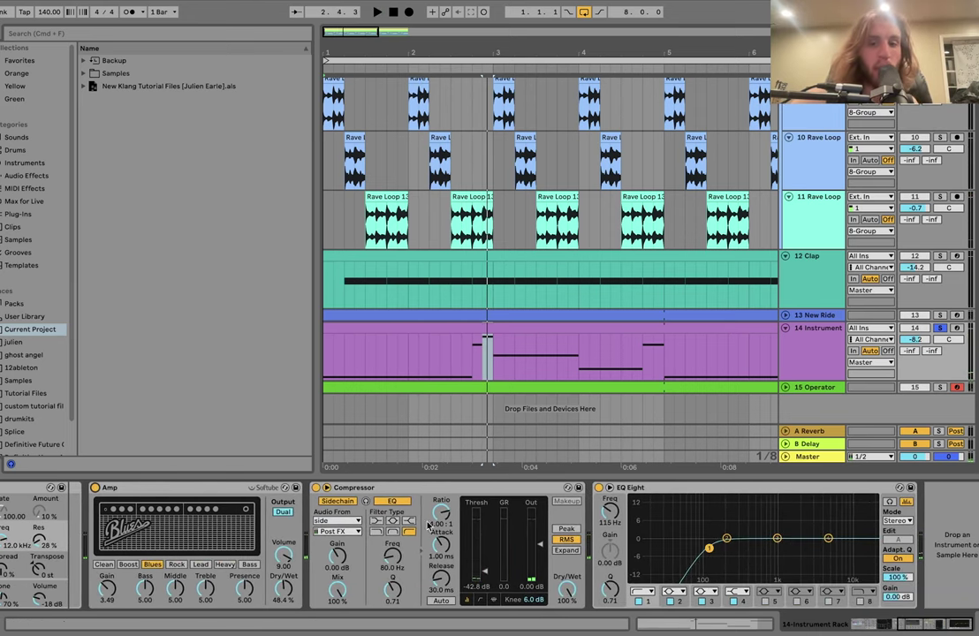
{"action": "scroll", "coordinate": [923, 371], "scroll_direction": "up", "scroll_amount": 6}
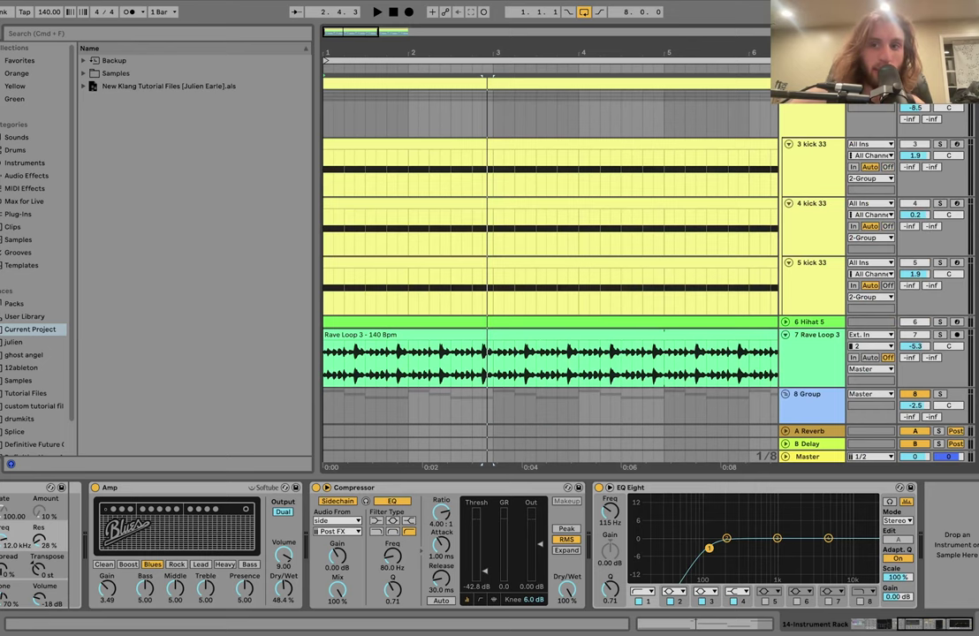
{"action": "key", "text": "space"}
{"action": "scroll", "coordinate": [923, 151], "scroll_direction": "down", "scroll_amount": 8}
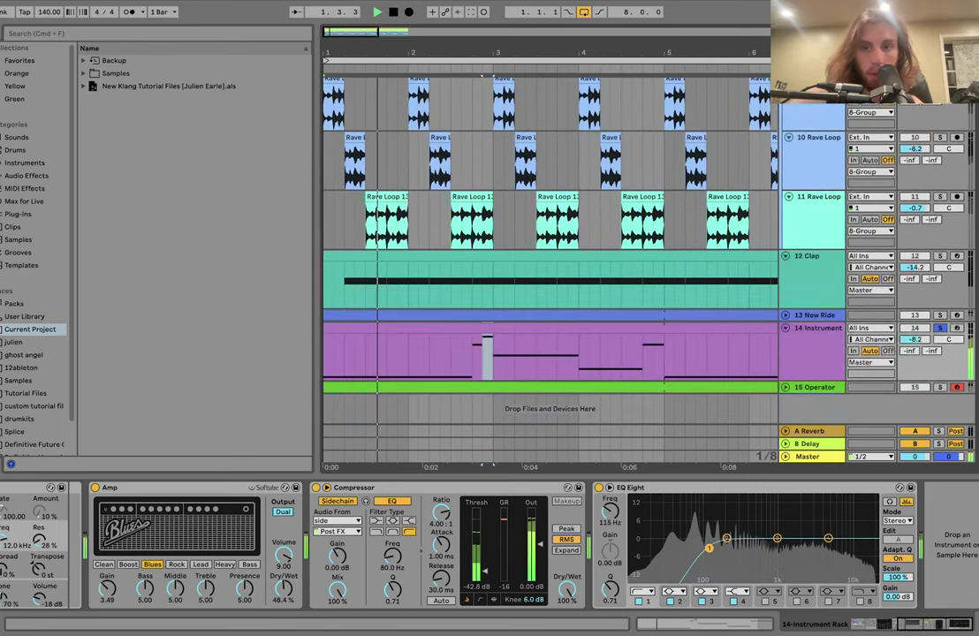
{"action": "left_click", "coordinate": [941, 387]}
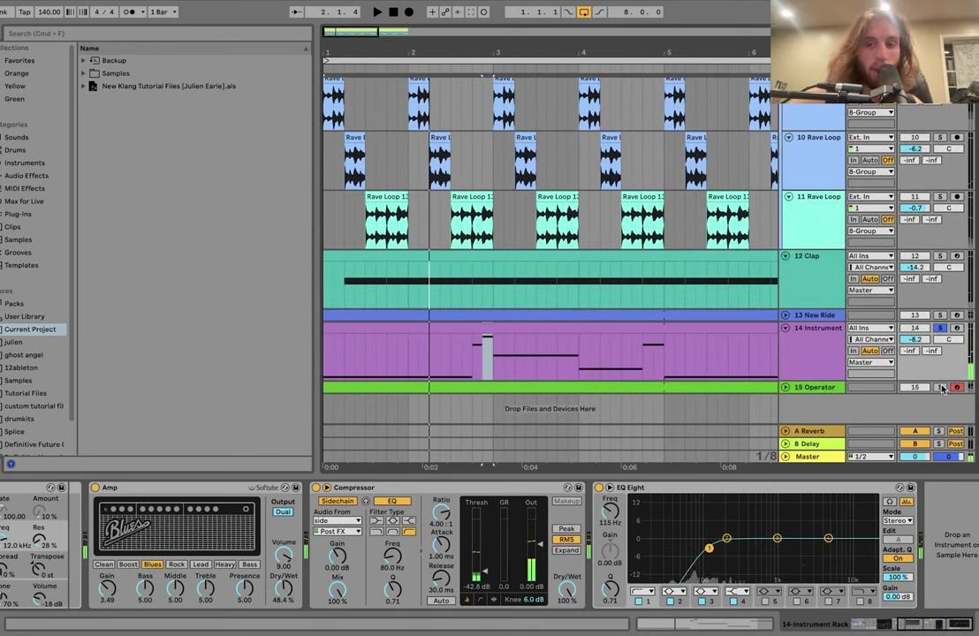
{"action": "left_click", "coordinate": [940, 388]}
{"action": "key", "text": "space"}
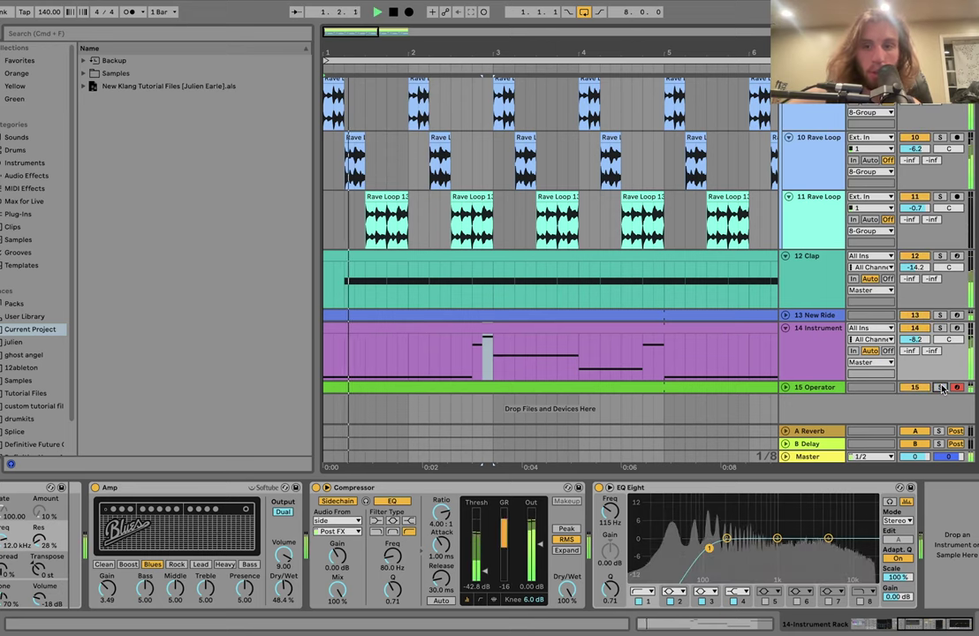
{"action": "left_click", "coordinate": [804, 387]}
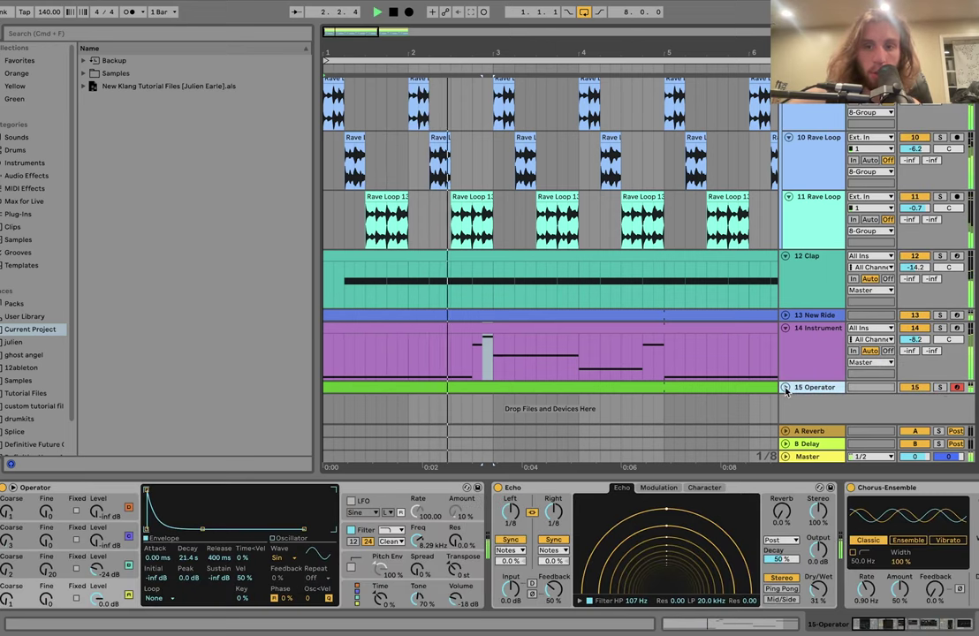
{"action": "left_click", "coordinate": [784, 387]}
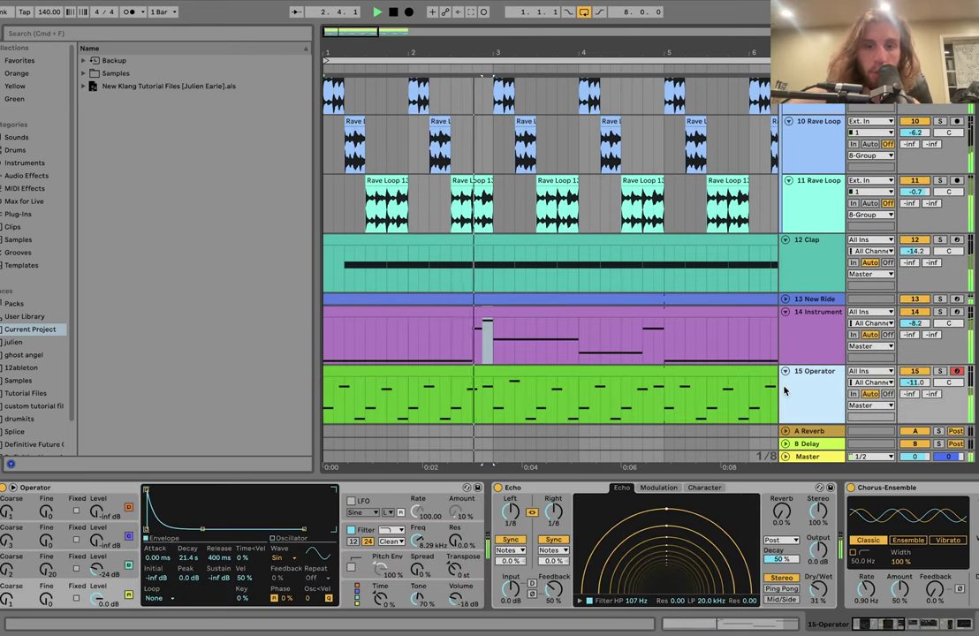
Step: Open the 15 Operator lead clip's notes in the MIDI editor
{"action": "left_click", "coordinate": [631, 371]}
{"action": "double_click", "coordinate": [631, 371]}
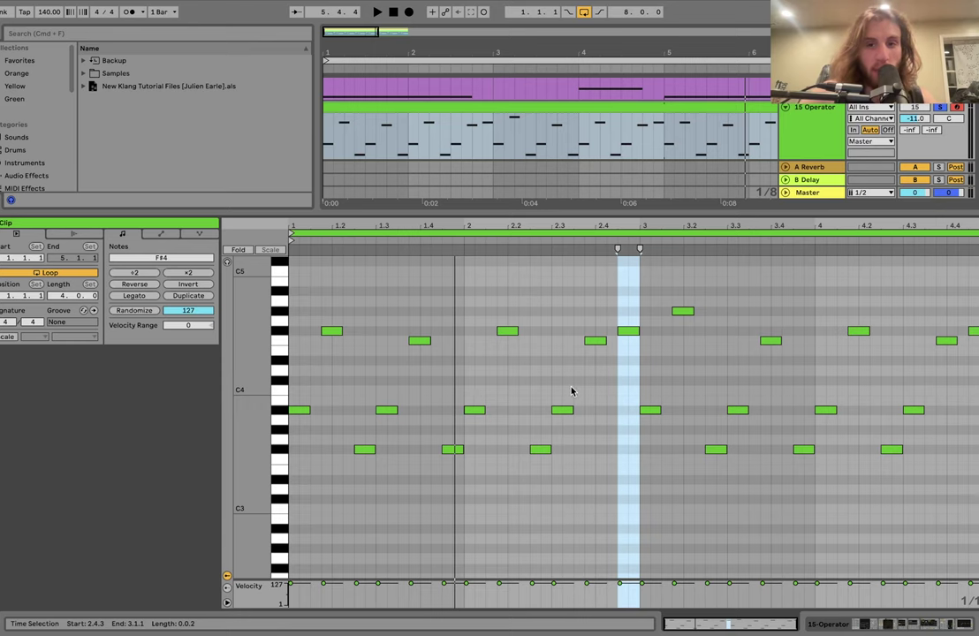
{"action": "scroll", "coordinate": [571, 391], "scroll_direction": "down", "scroll_amount": 3}
{"action": "scroll", "coordinate": [571, 393], "scroll_direction": "up", "scroll_amount": 3}
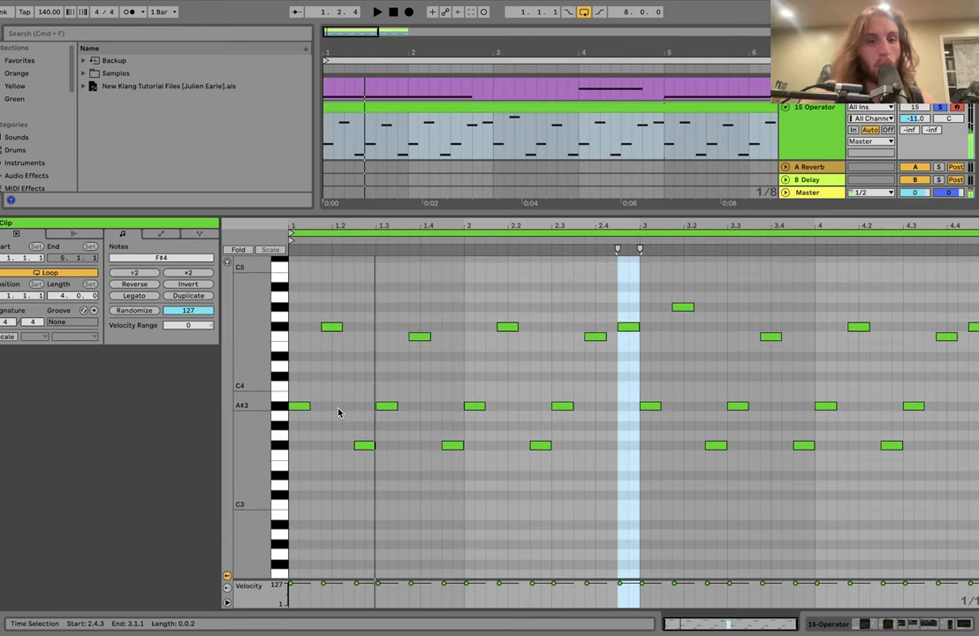
Step: Examine the A#3, F#4, F4, G#4 and F#3 notes, then show the lead's device chain
{"action": "left_click", "coordinate": [276, 407]}
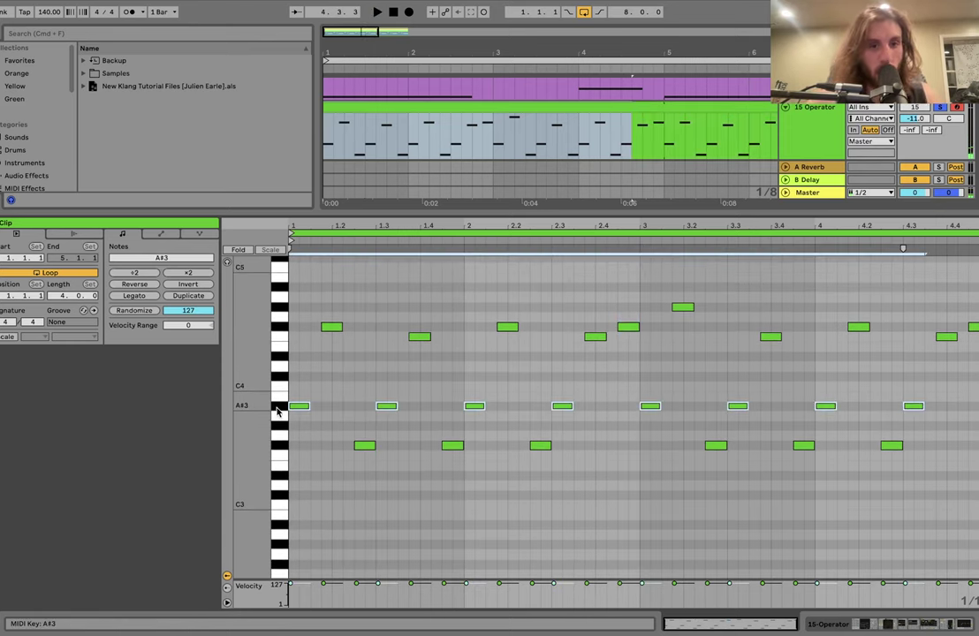
{"action": "left_click", "coordinate": [279, 327]}
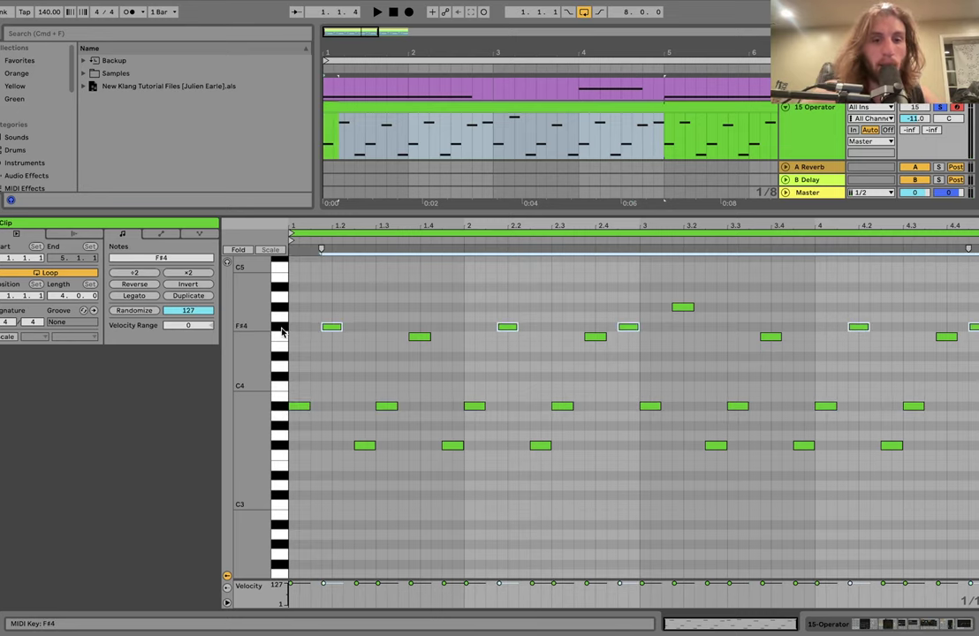
{"action": "left_click", "coordinate": [280, 337], "text": "shift"}
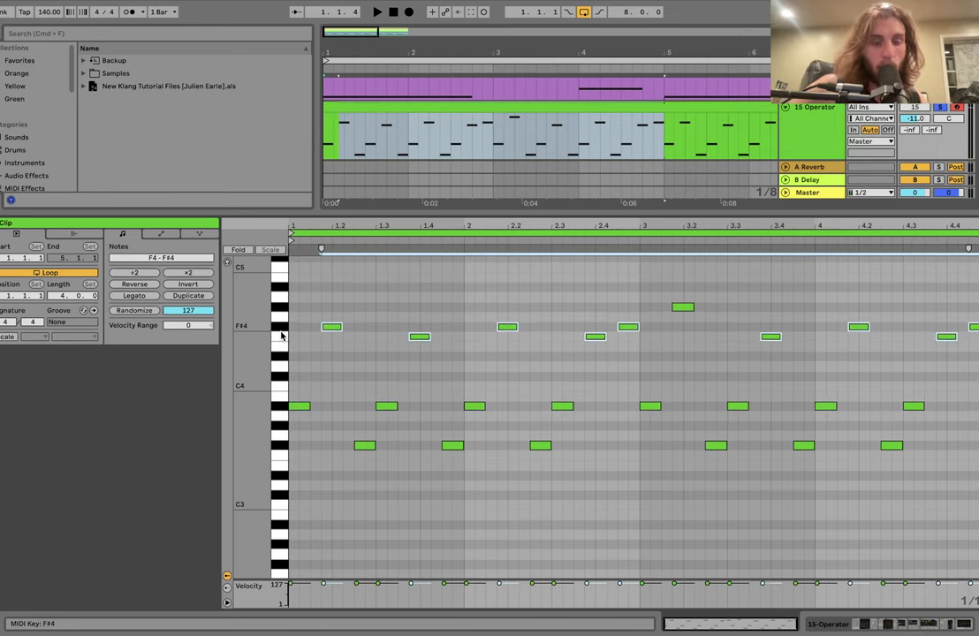
{"action": "left_click", "coordinate": [676, 307]}
{"action": "key", "text": "space"}
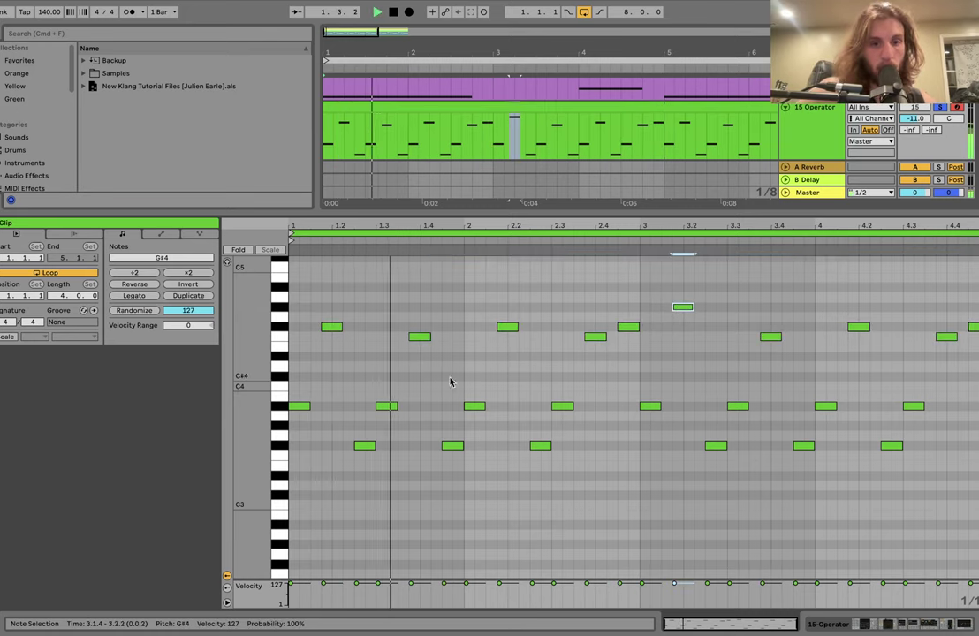
{"action": "key", "text": "space"}
{"action": "left_click", "coordinate": [281, 446]}
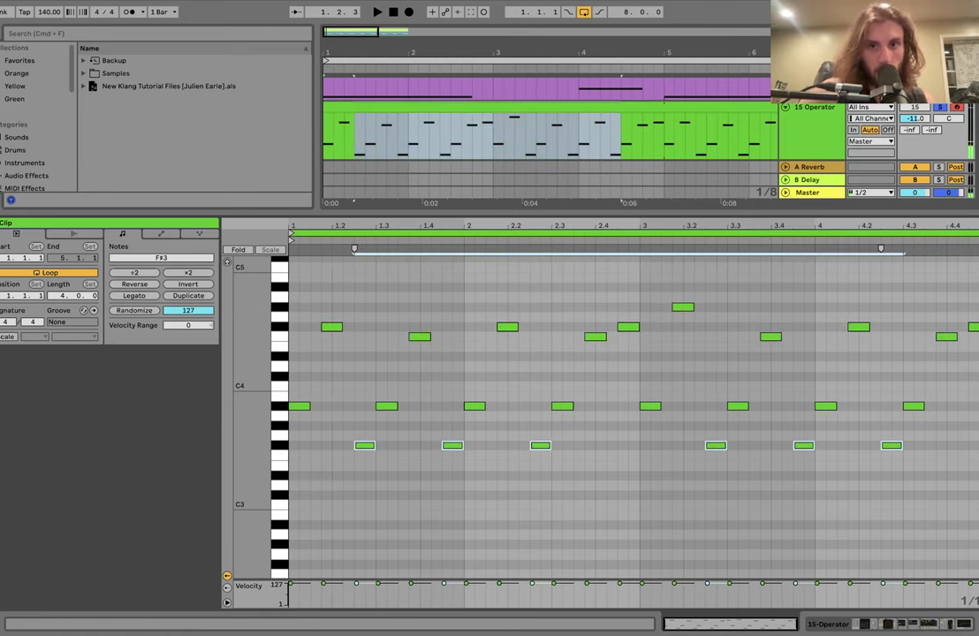
{"action": "left_click", "coordinate": [836, 134]}
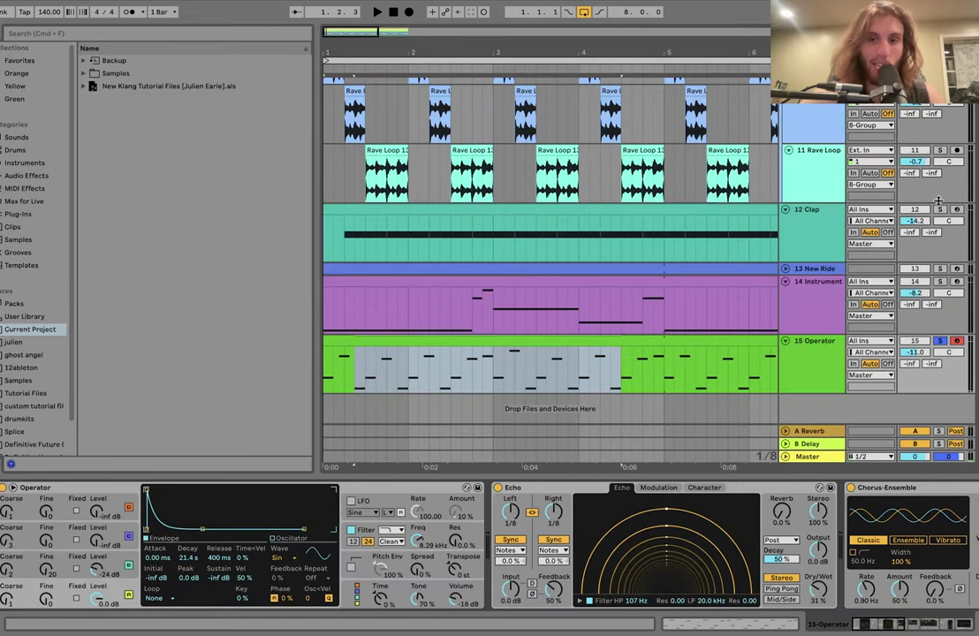
{"action": "left_click", "coordinate": [939, 280]}
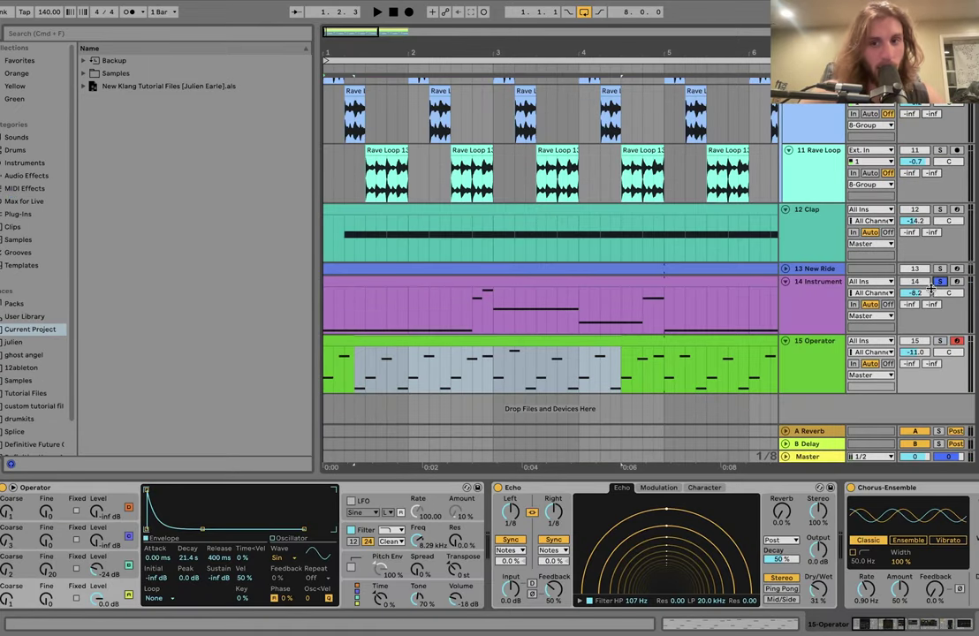
{"action": "key", "text": "space"}
{"action": "left_click", "coordinate": [939, 340], "text": "super"}
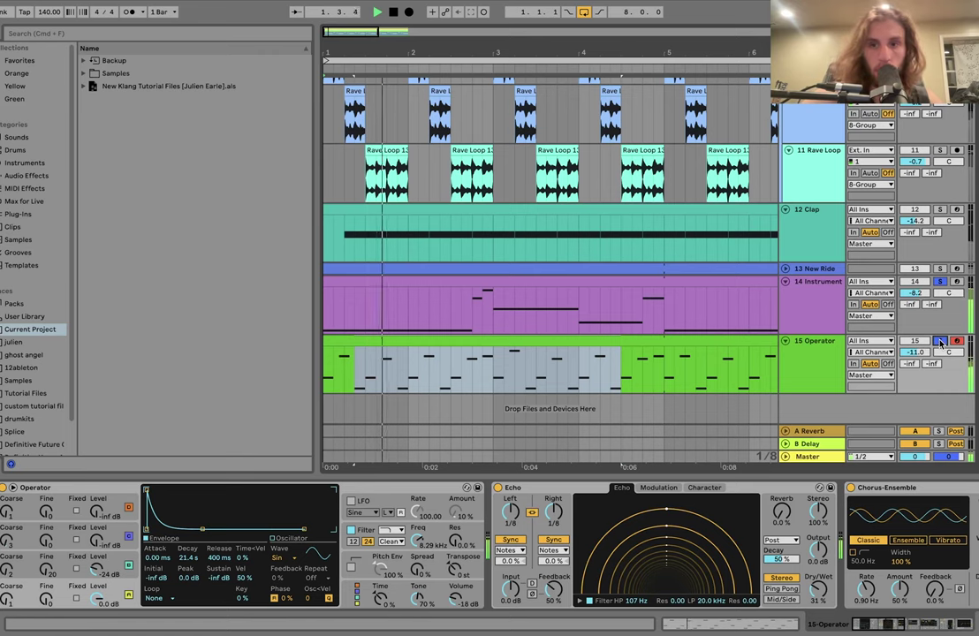
{"action": "left_click", "coordinate": [817, 358]}
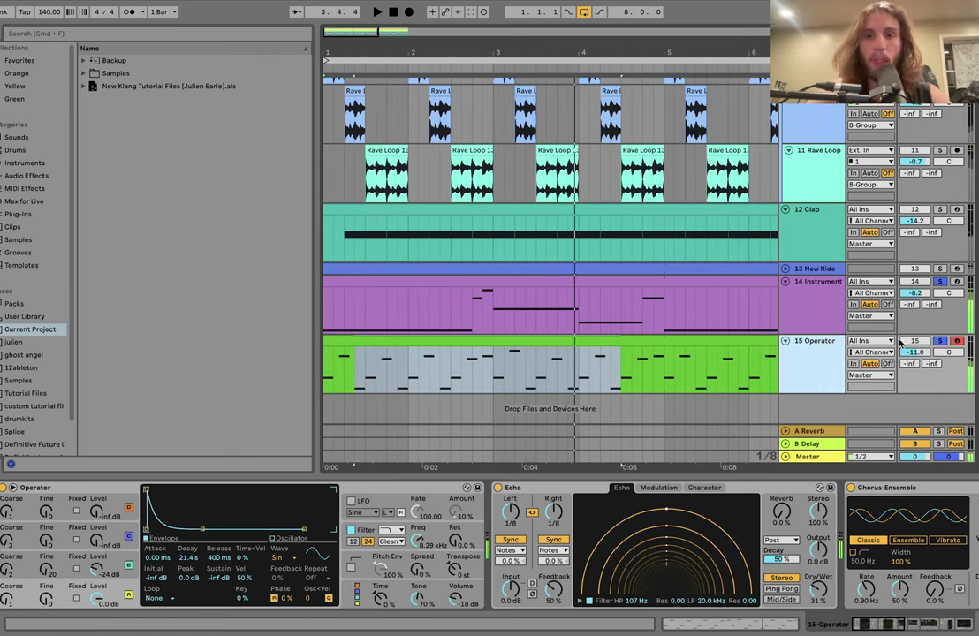
{"action": "left_click", "coordinate": [939, 341]}
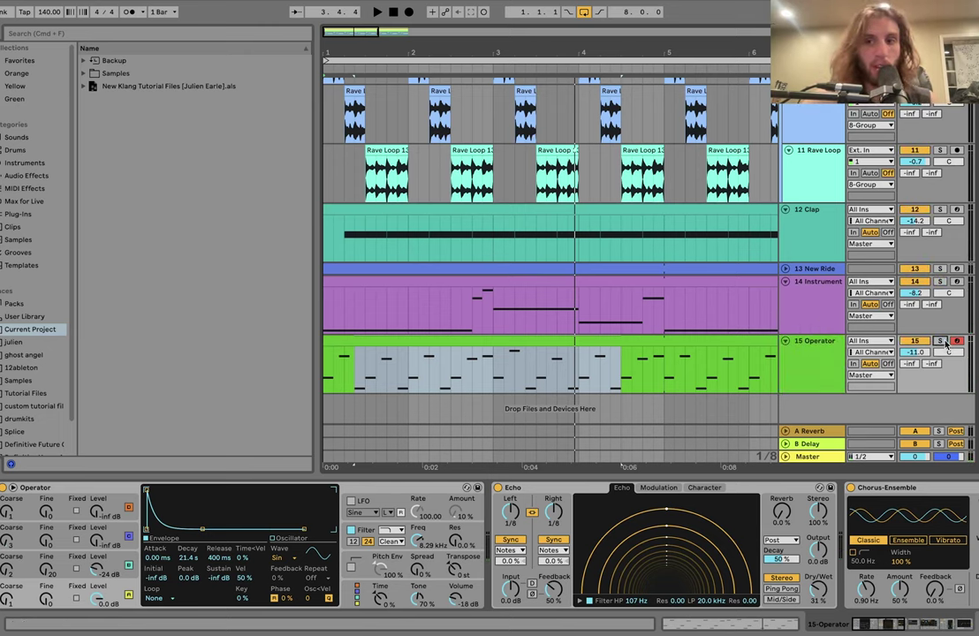
{"action": "left_click", "coordinate": [941, 341]}
{"action": "left_click", "coordinate": [726, 344]}
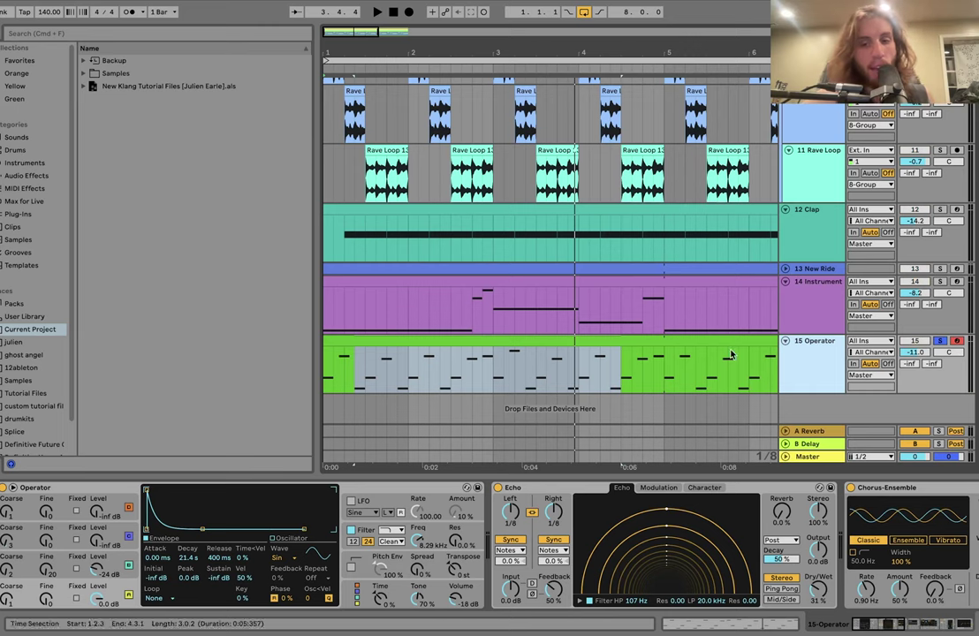
{"action": "left_click", "coordinate": [513, 345]}
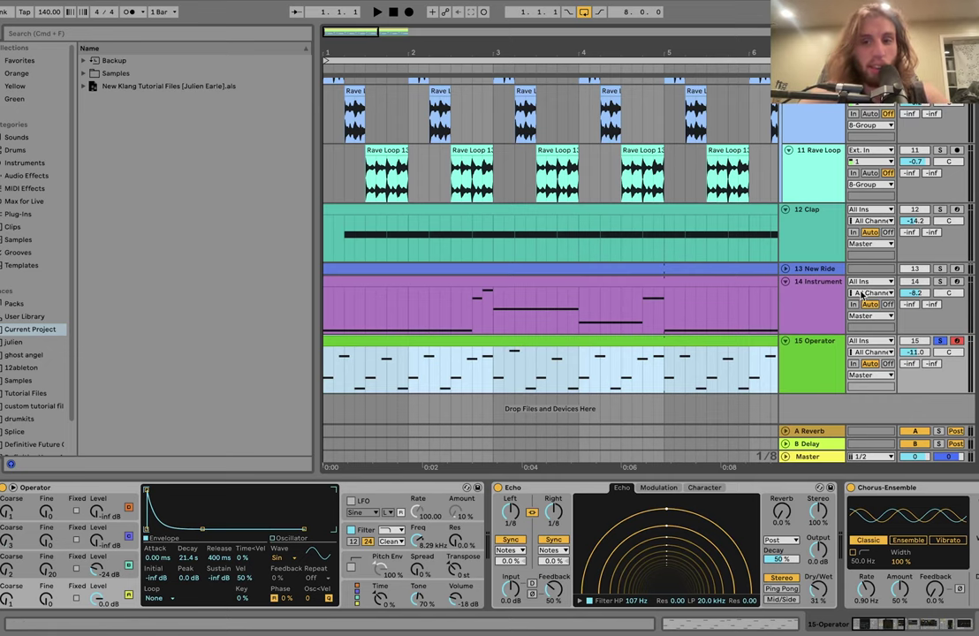
{"action": "left_click", "coordinate": [939, 341]}
{"action": "key", "text": "space"}
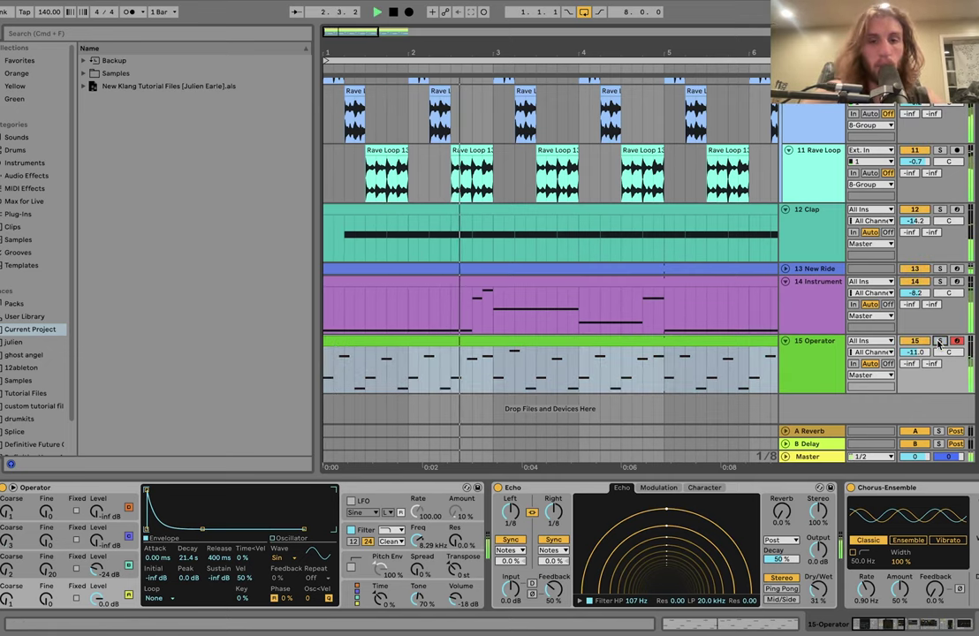
{"action": "left_click", "coordinate": [942, 343]}
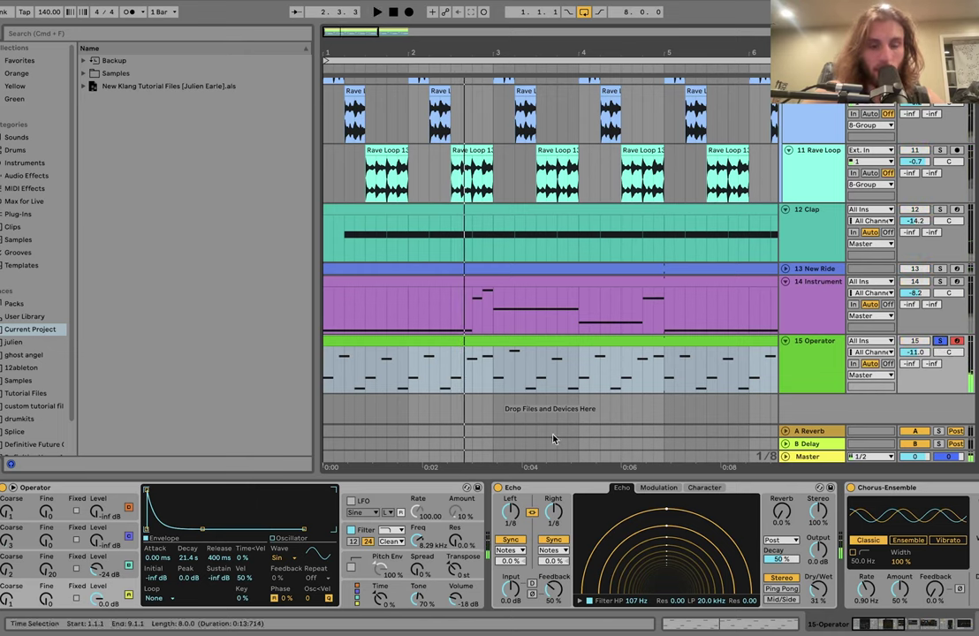
Step: Audition oscillator C's envelope, then show the filter envelope: 46.4 s decay, 76% amount
{"action": "left_click", "coordinate": [113, 568]}
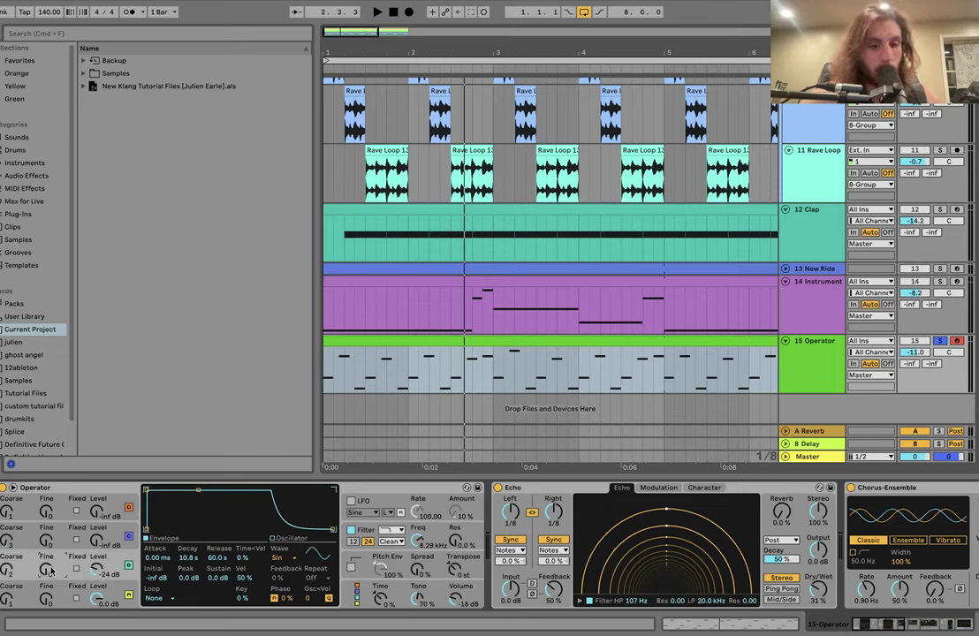
{"action": "key", "text": "space"}
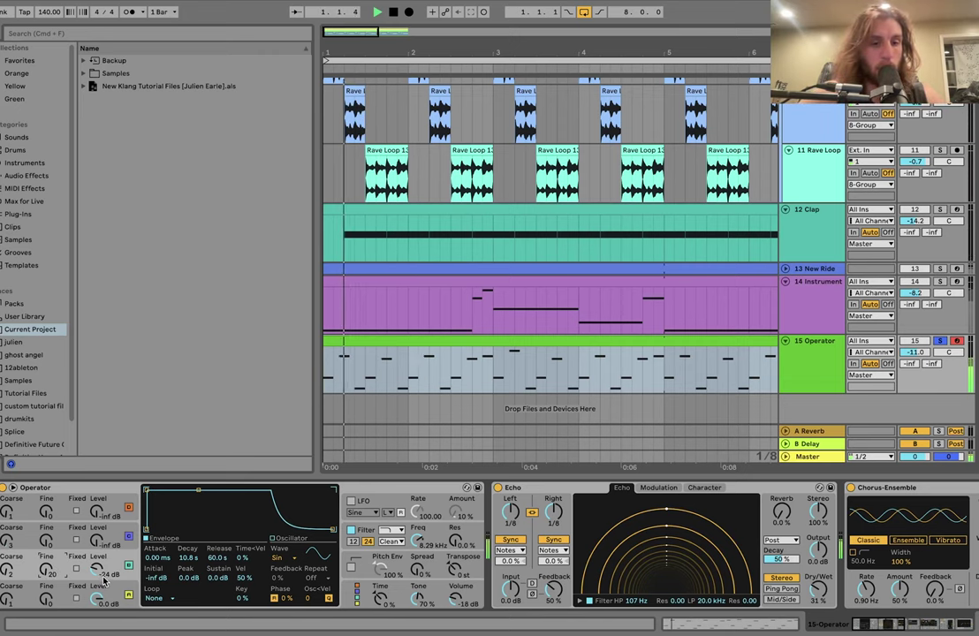
{"action": "key", "text": "space"}
{"action": "key", "text": "space"}
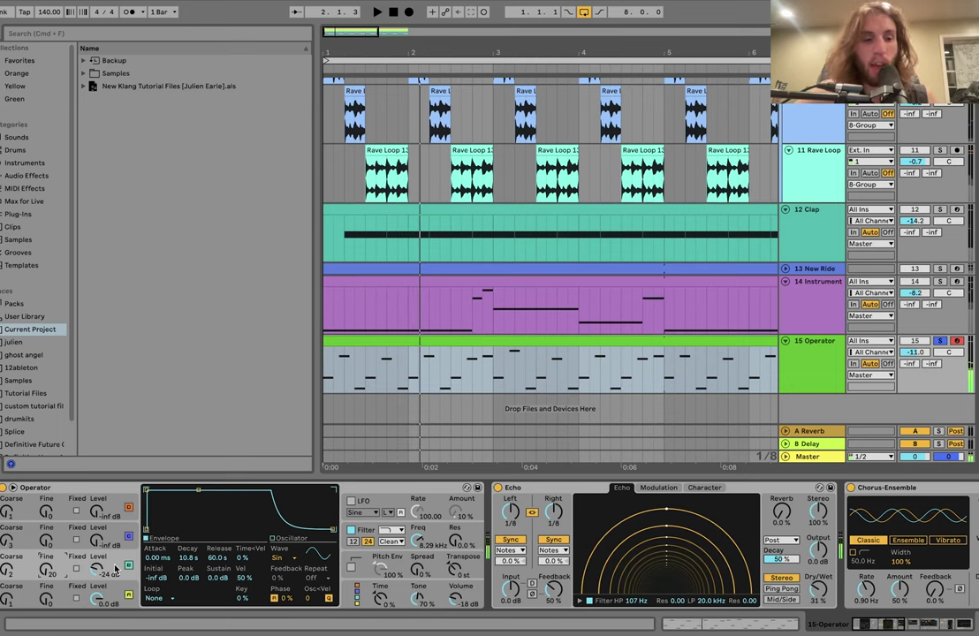
{"action": "left_click", "coordinate": [428, 536]}
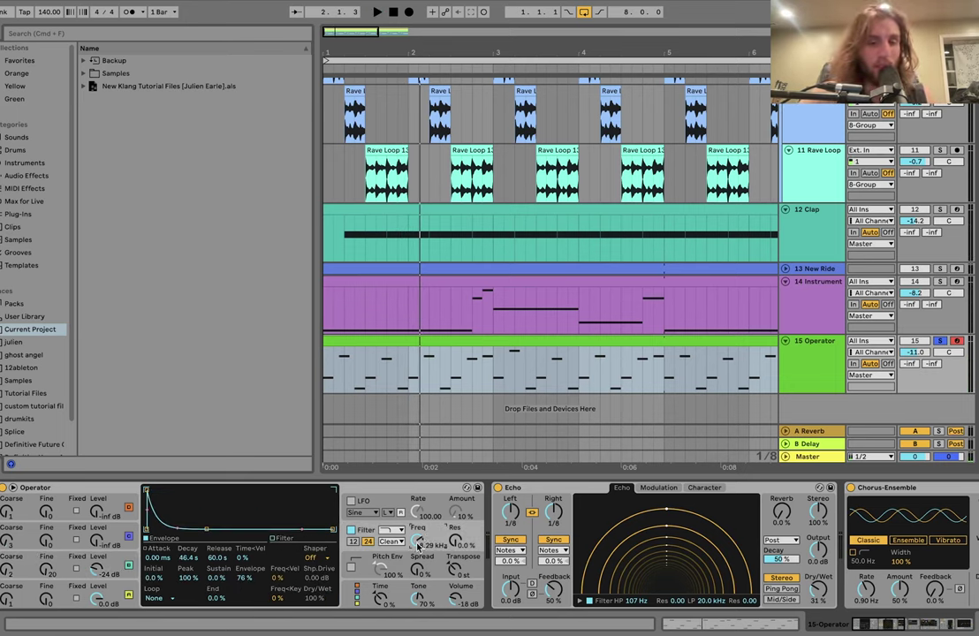
{"action": "key", "text": "space"}
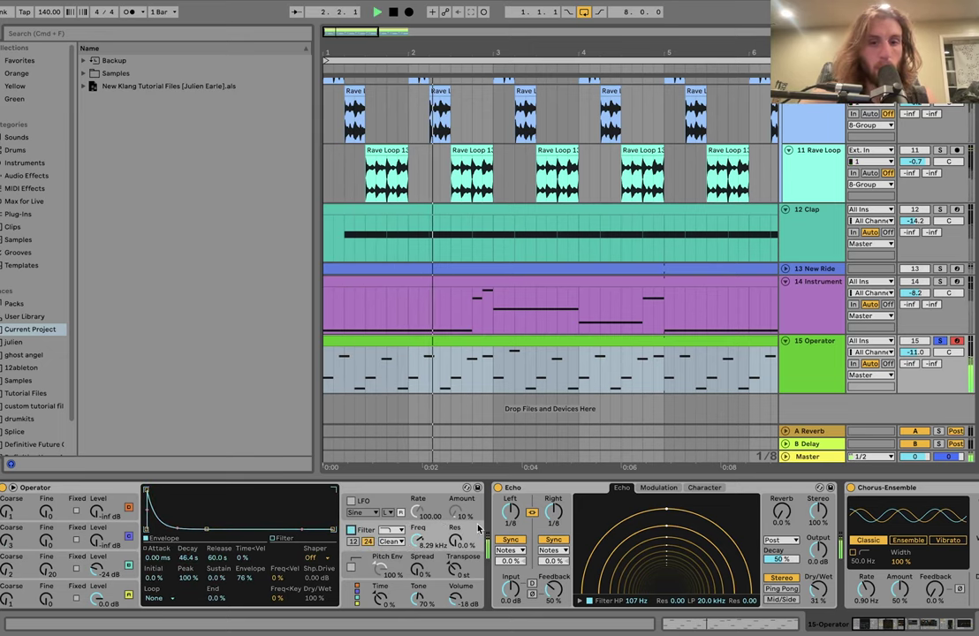
Step: Audition the Operator lead with the Amp effect bypassed, then turn Amp back on
{"action": "scroll", "coordinate": [477, 529], "scroll_direction": "right", "scroll_amount": 5}
{"action": "scroll", "coordinate": [477, 528], "scroll_direction": "right", "scroll_amount": 3}
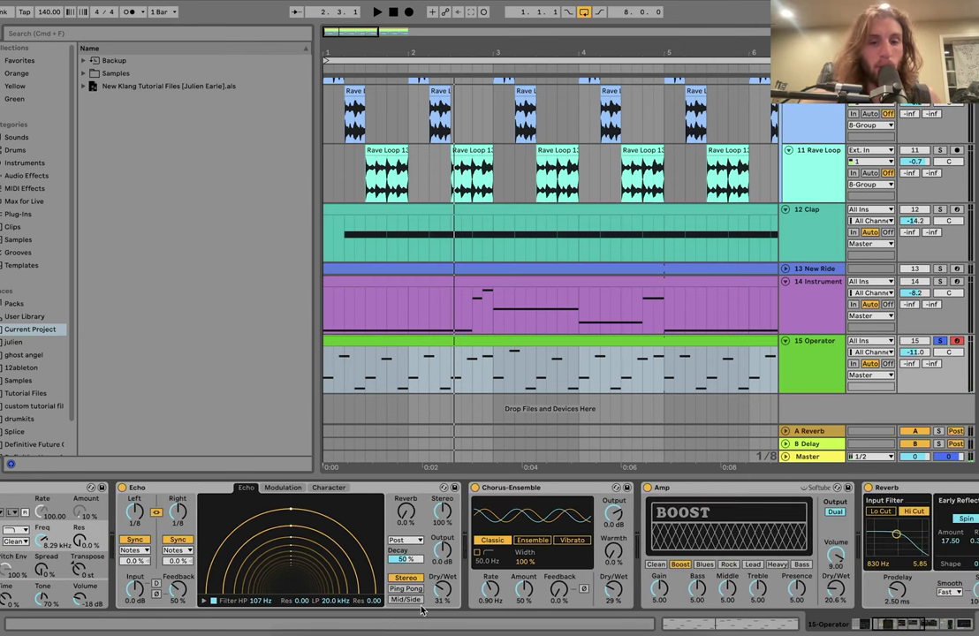
{"action": "scroll", "coordinate": [602, 518], "scroll_direction": "right", "scroll_amount": 5}
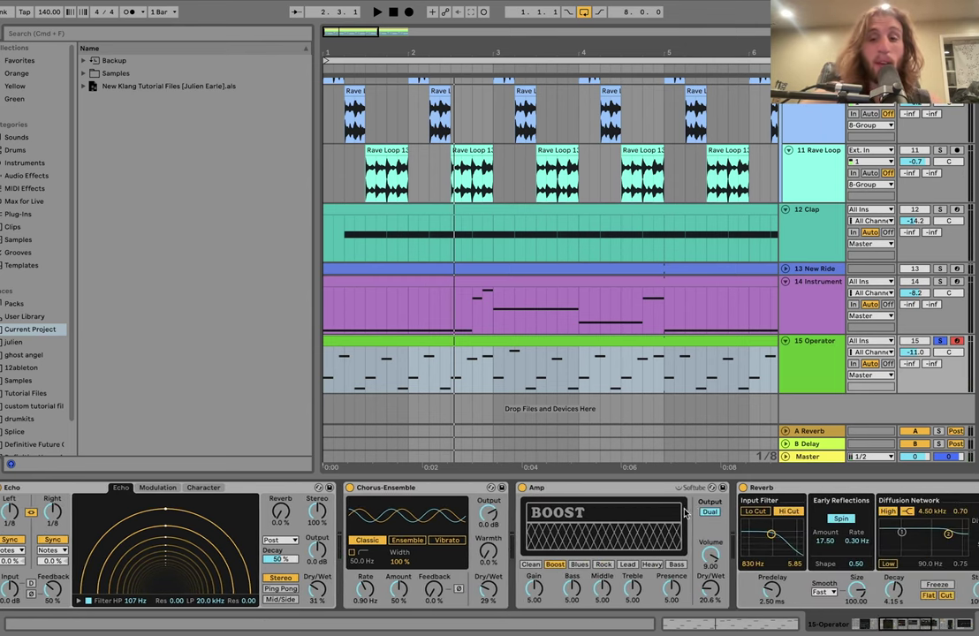
{"action": "left_click", "coordinate": [451, 486]}
{"action": "key", "text": "space"}
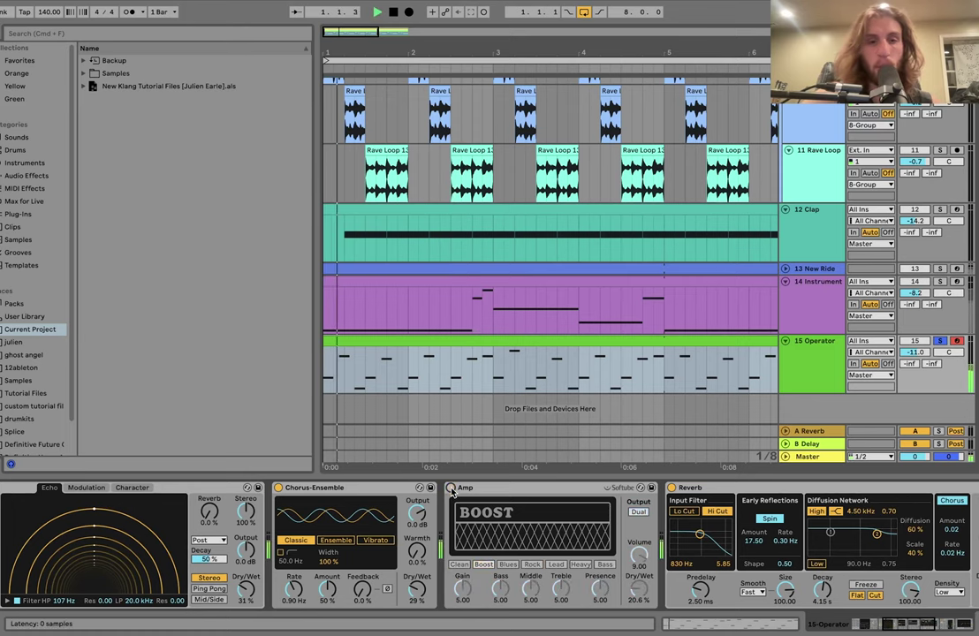
{"action": "left_click", "coordinate": [451, 486]}
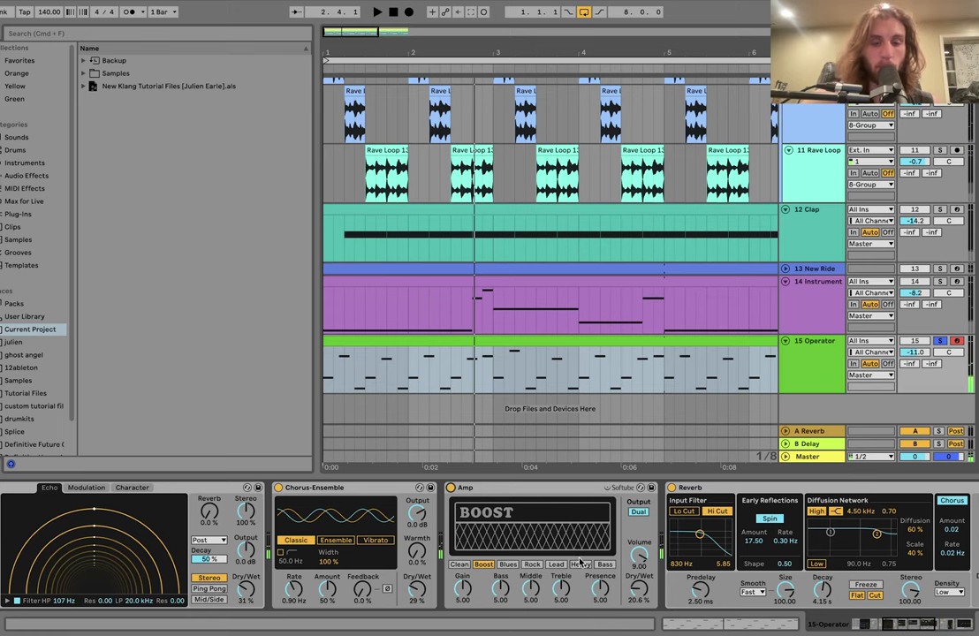
Step: Bring the Reverb, sidechained Compressor and EQ Eight into view, then unsolo track 15
{"action": "scroll", "coordinate": [572, 570], "scroll_direction": "right", "scroll_amount": 5}
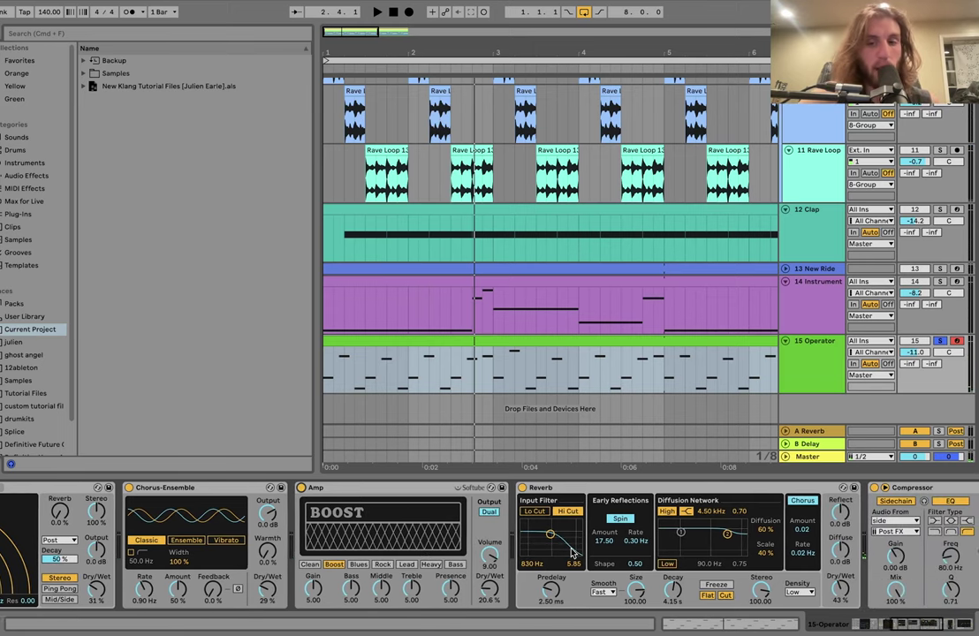
{"action": "scroll", "coordinate": [571, 552], "scroll_direction": "right", "scroll_amount": 4}
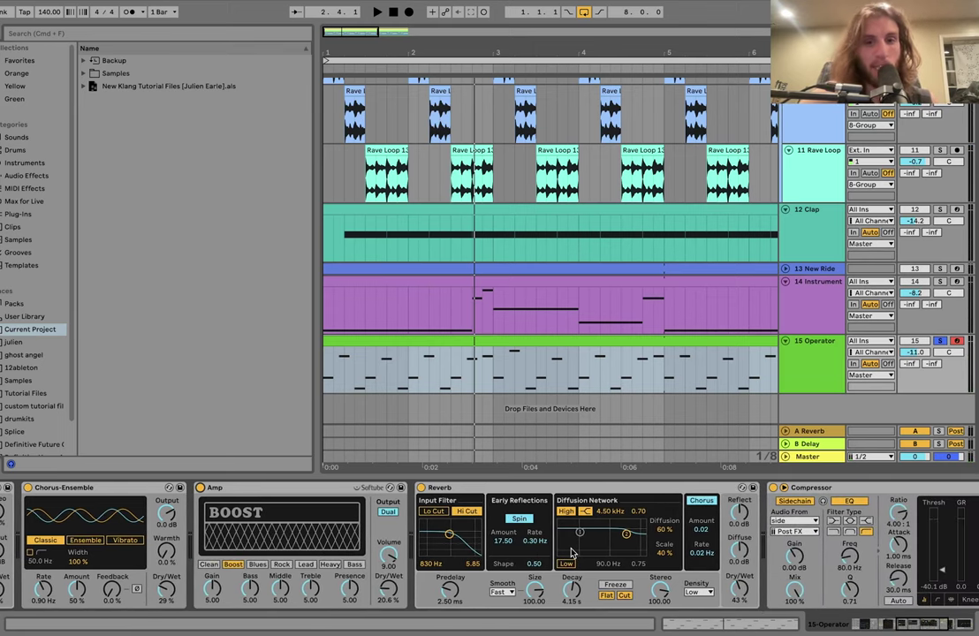
{"action": "scroll", "coordinate": [572, 552], "scroll_direction": "left", "scroll_amount": 10}
{"action": "scroll", "coordinate": [571, 552], "scroll_direction": "right", "scroll_amount": 5}
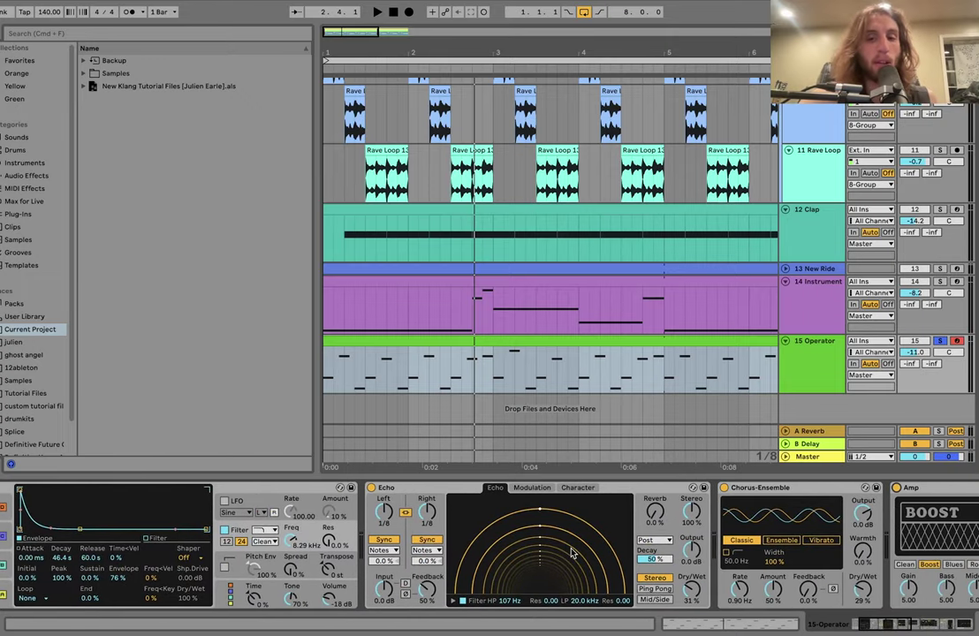
{"action": "scroll", "coordinate": [572, 552], "scroll_direction": "left", "scroll_amount": 5}
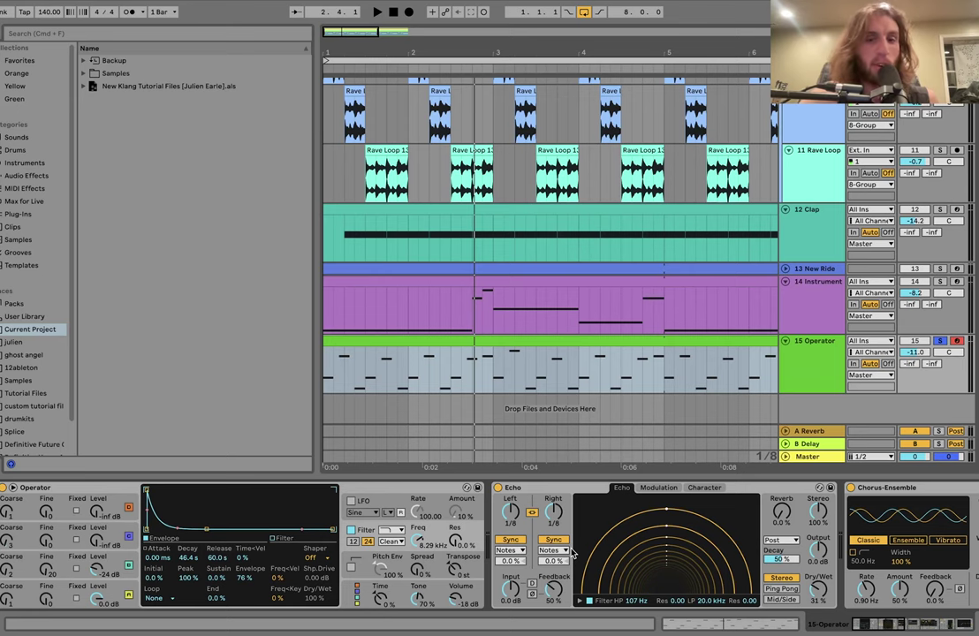
{"action": "scroll", "coordinate": [571, 552], "scroll_direction": "right", "scroll_amount": 6}
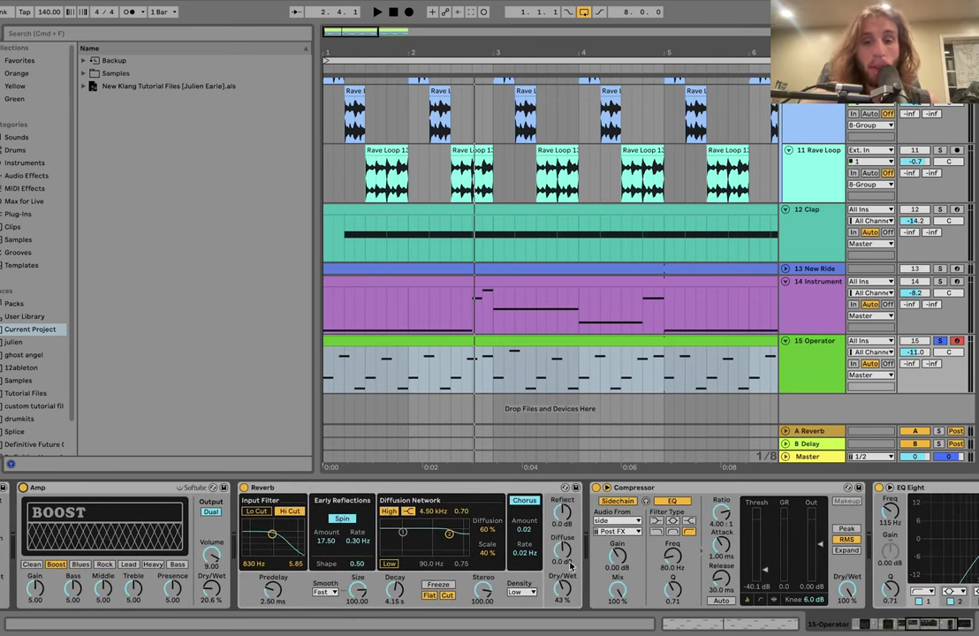
{"action": "scroll", "coordinate": [569, 573], "scroll_direction": "right", "scroll_amount": 5}
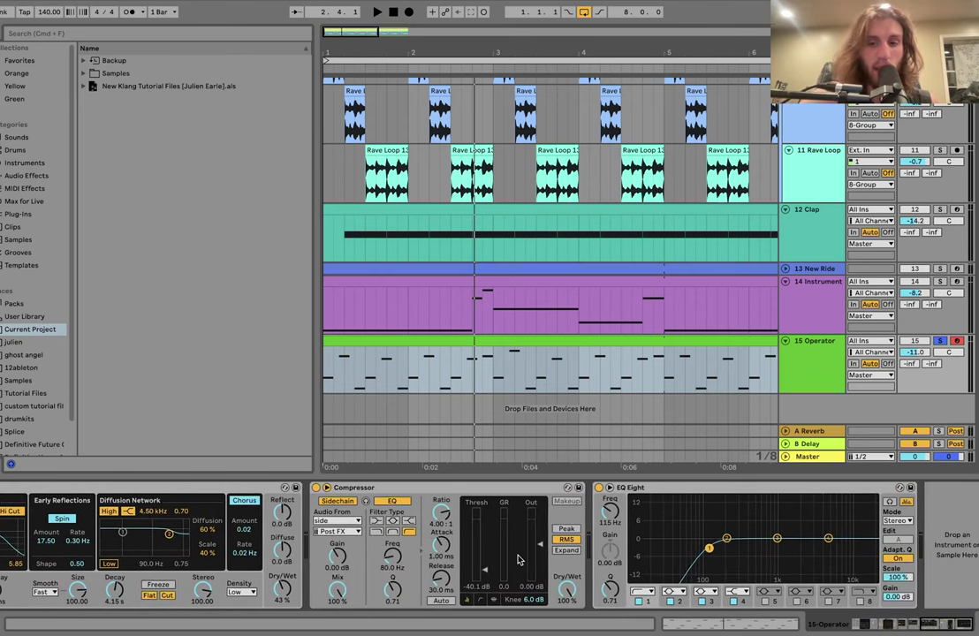
{"action": "left_click", "coordinate": [938, 341]}
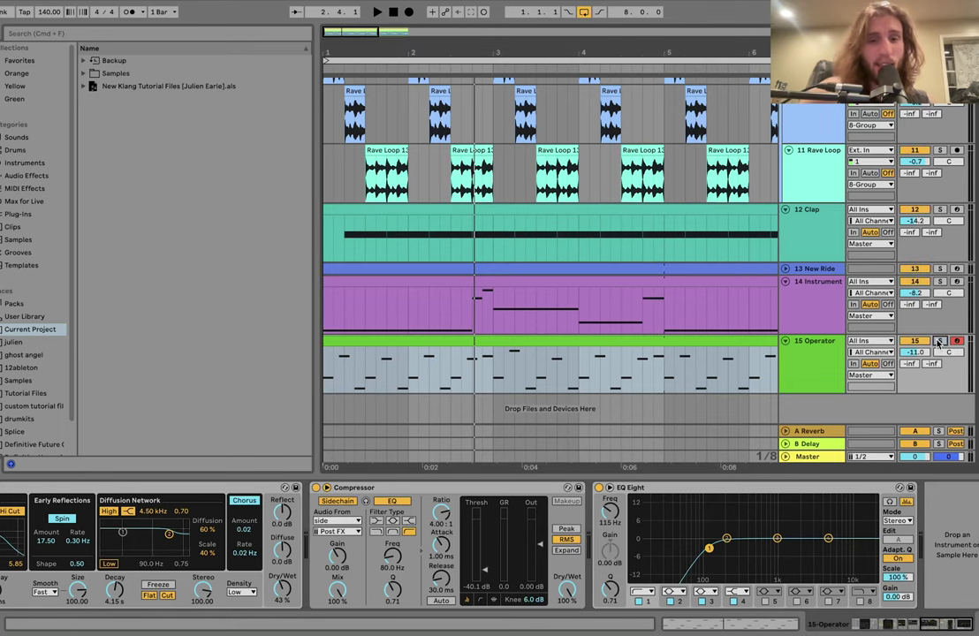
Step: Zoom out during playback, select the 2-Group drum track, and fold all tracks with Alt+U
{"action": "key", "text": "space"}
{"action": "key", "text": "minus"}
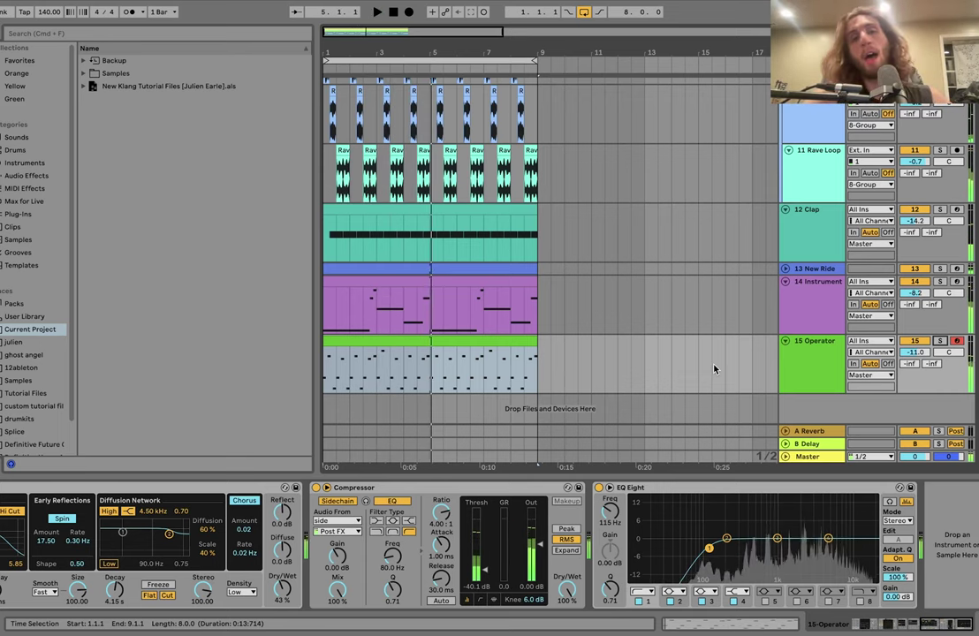
{"action": "scroll", "coordinate": [716, 369], "scroll_direction": "up", "scroll_amount": 10}
{"action": "left_click", "coordinate": [810, 125]}
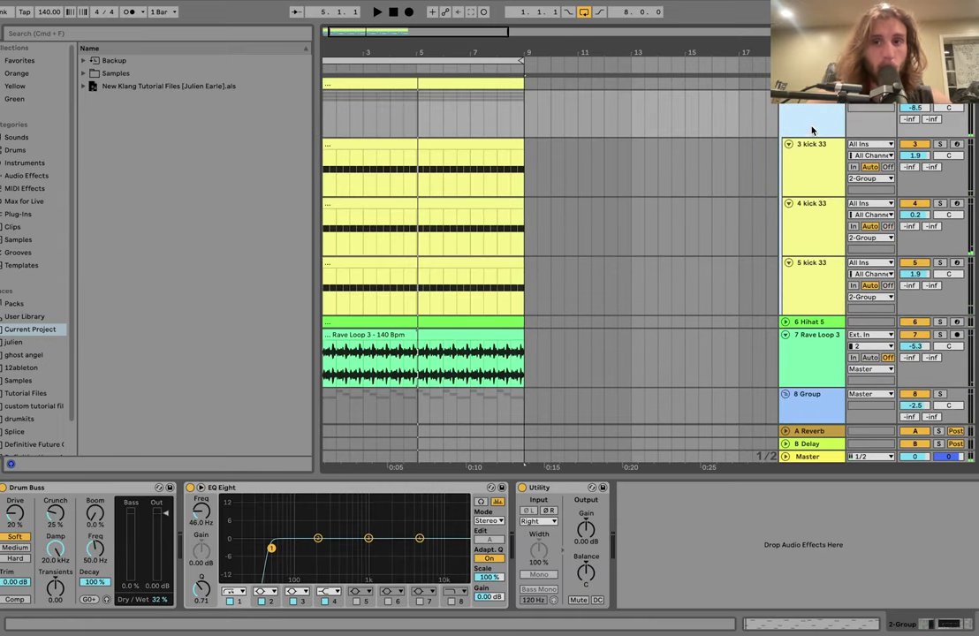
{"action": "key", "text": "alt+u"}
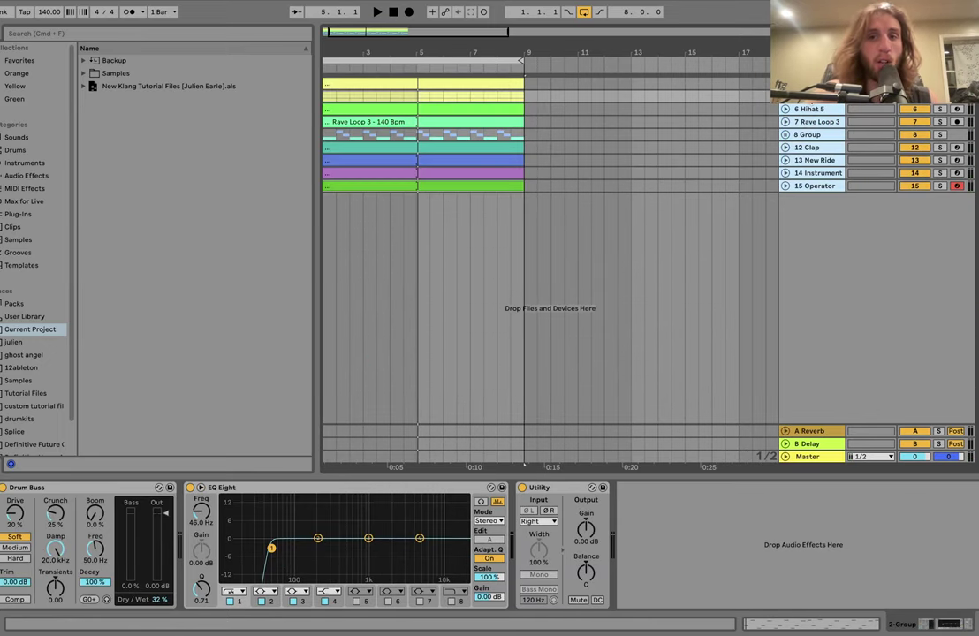
{"action": "left_click", "coordinate": [811, 104]}
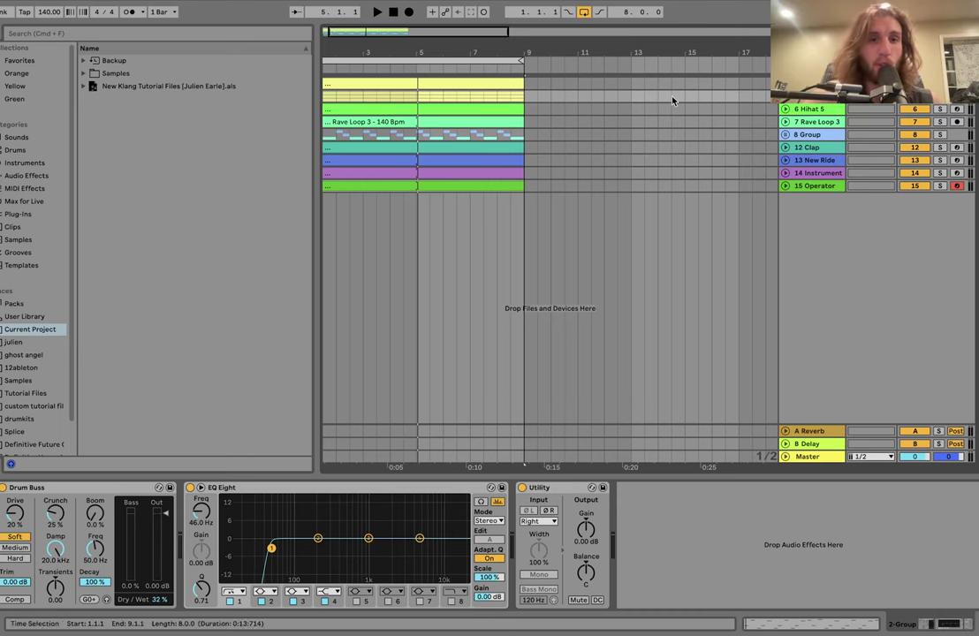
{"action": "scroll", "coordinate": [454, 126], "scroll_direction": "left", "scroll_amount": 1}
{"action": "left_click", "coordinate": [328, 106]}
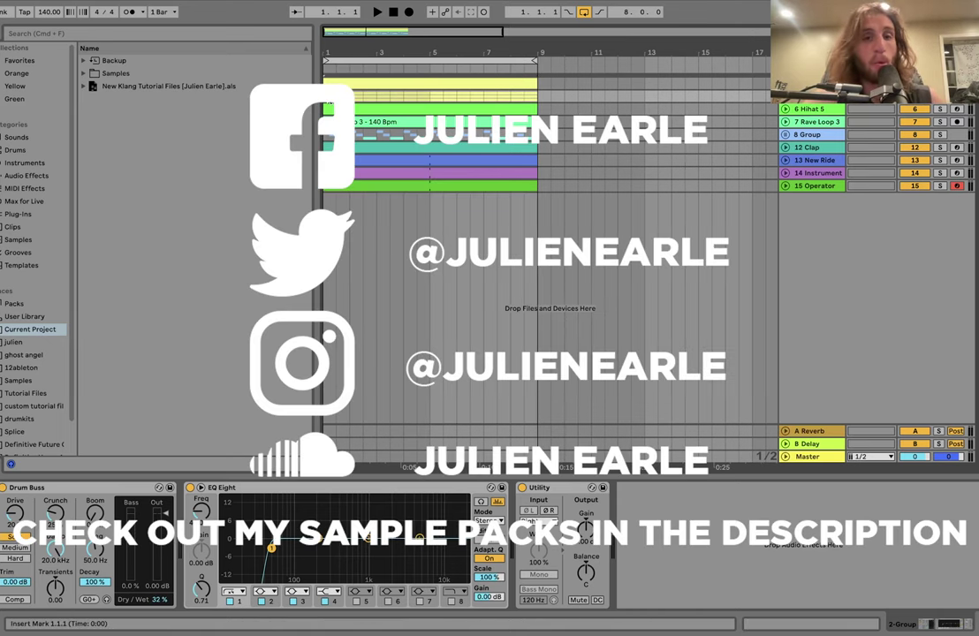